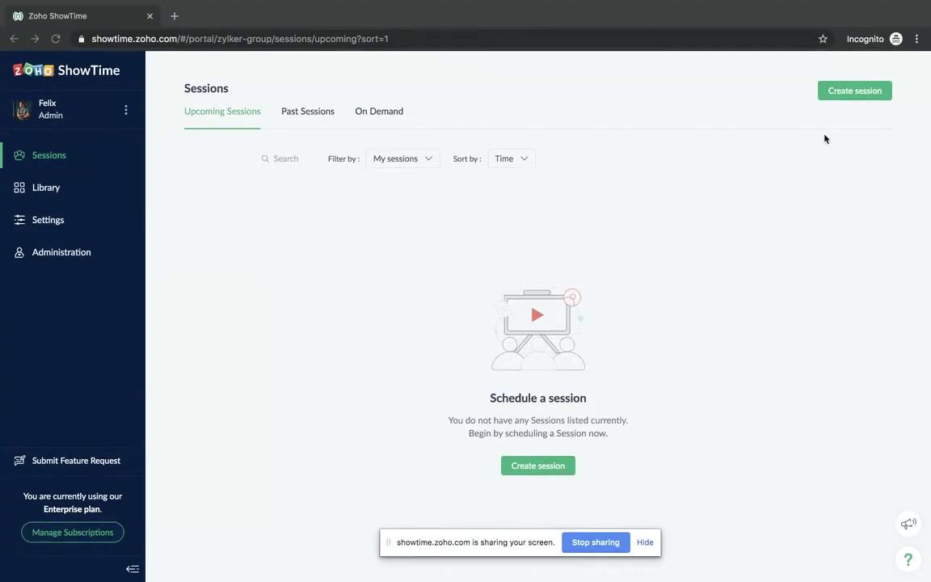
Start a new session, compare the Face-to-Face and On Demand types, and settle on live Remote Session
click(844, 96)
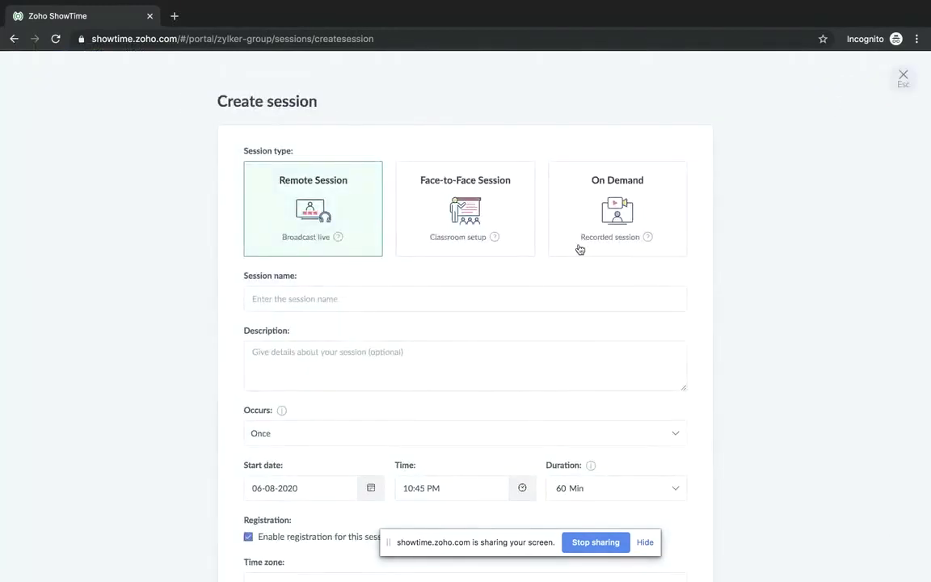
drag(492, 545, 541, 555)
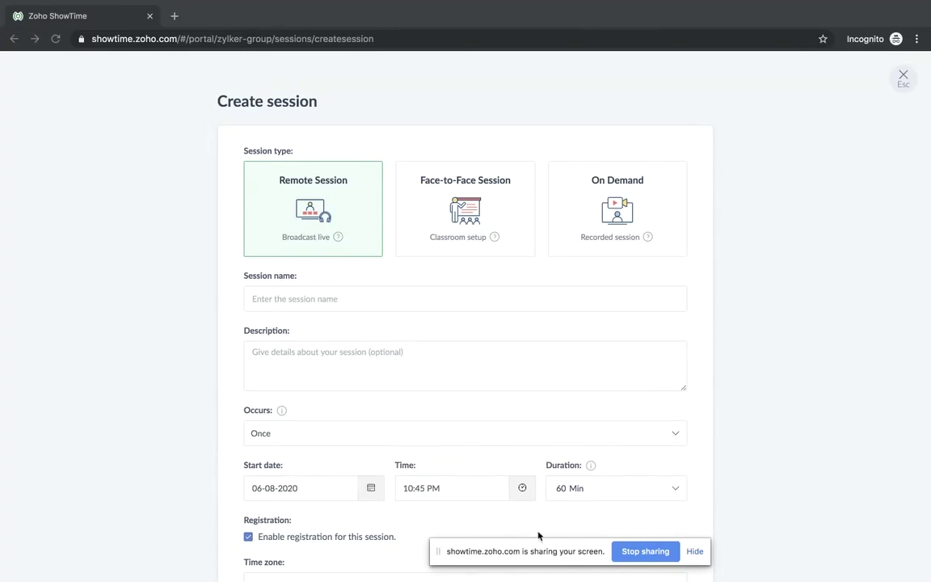
click(469, 237)
click(464, 235)
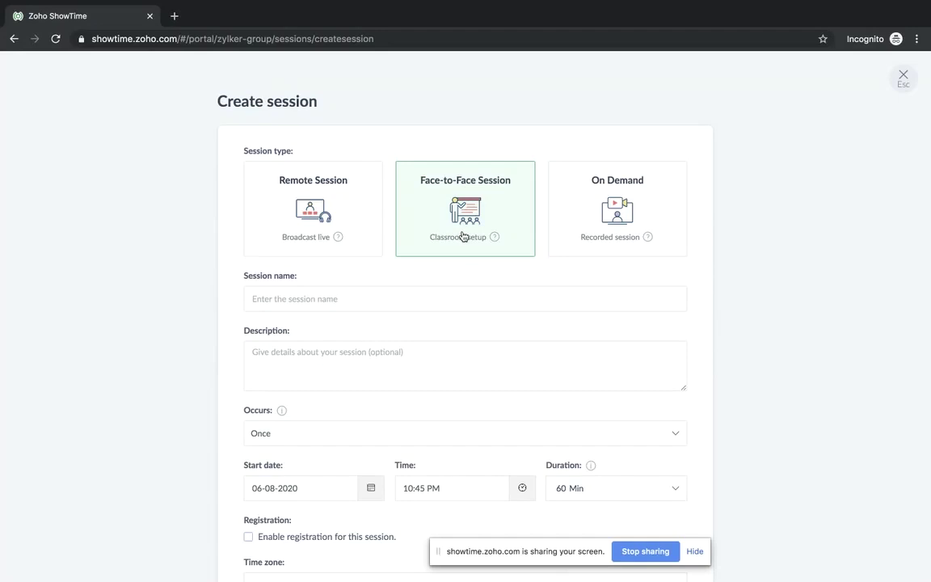
click(583, 205)
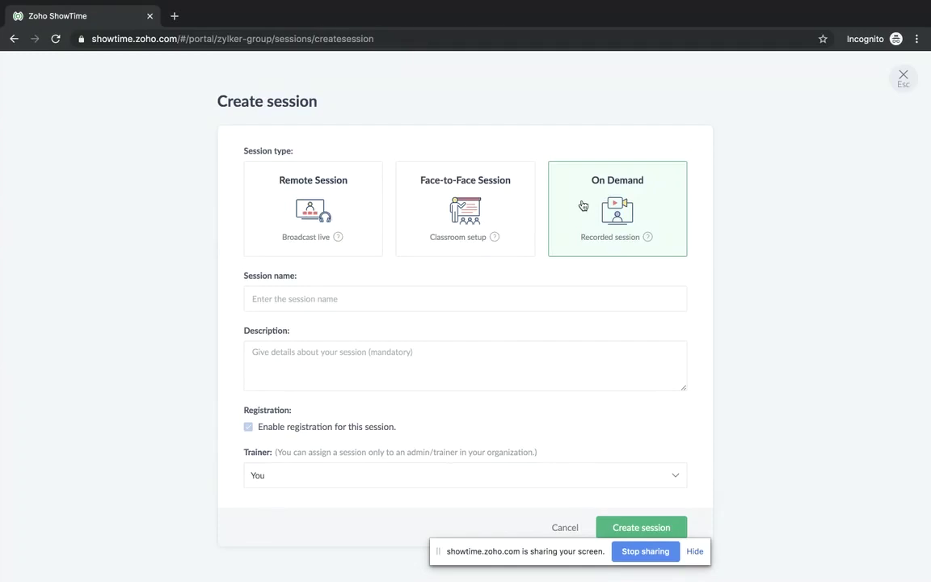
click(344, 203)
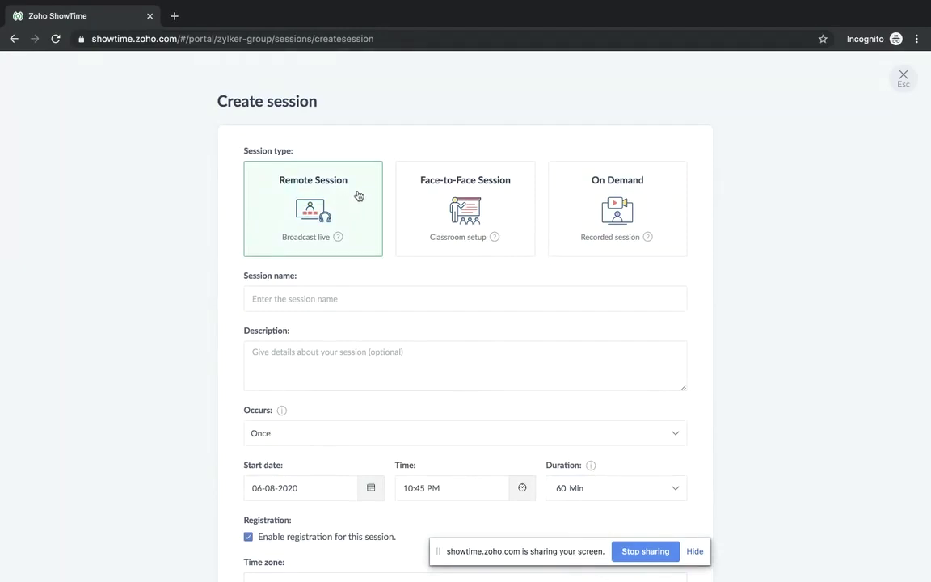
click(414, 203)
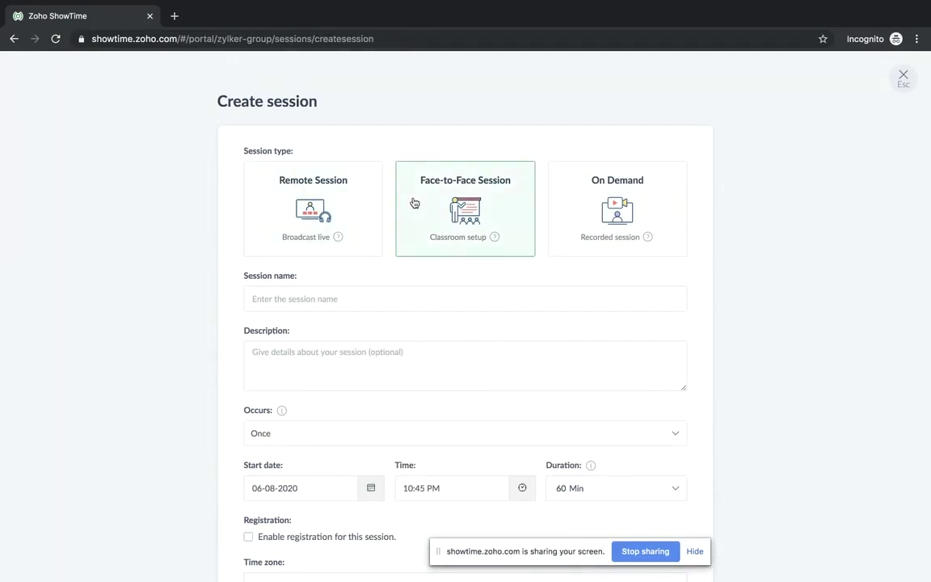
click(566, 202)
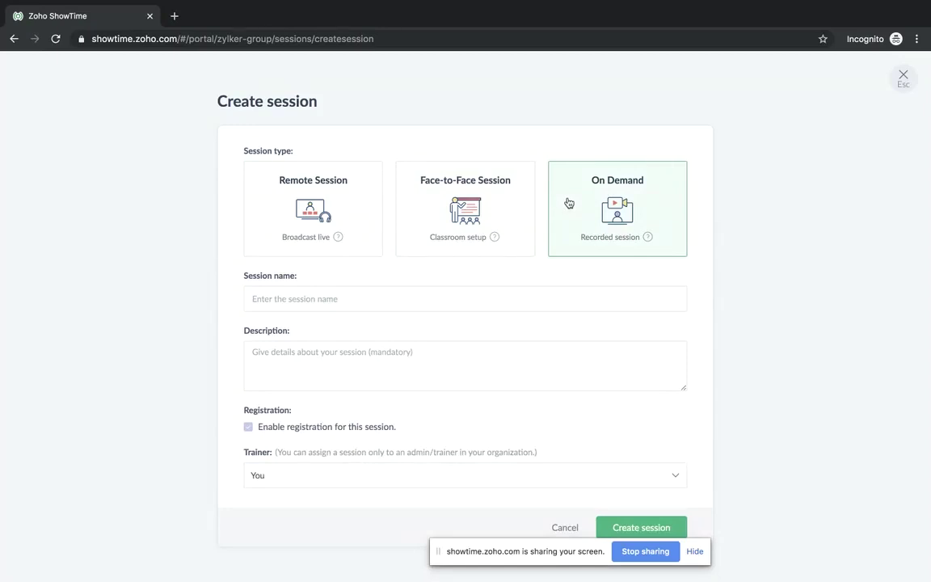
click(352, 223)
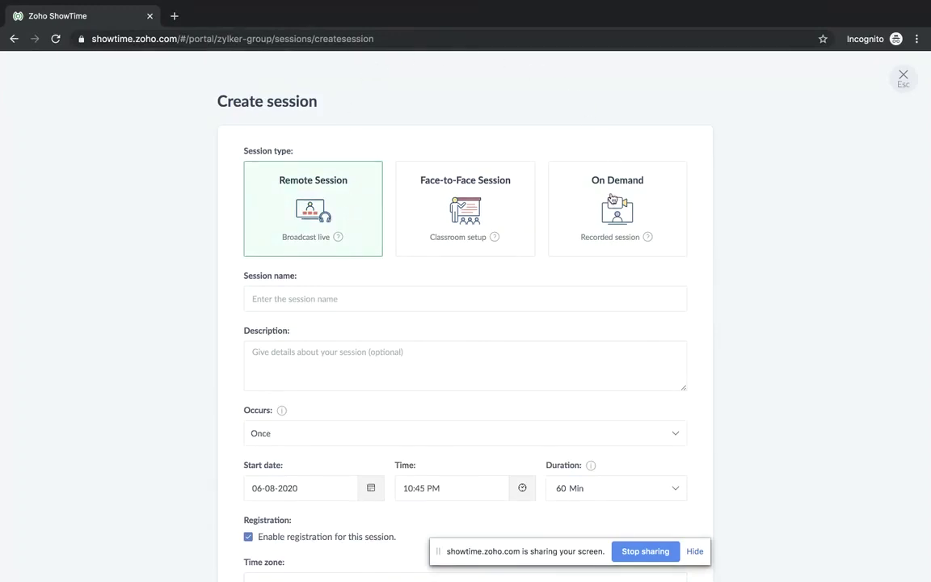
click(319, 303)
Name it 'Cloud Computing', occurring once on 06-08-2020 at 10:45 PM for 60 minutes, and create it
text(C)
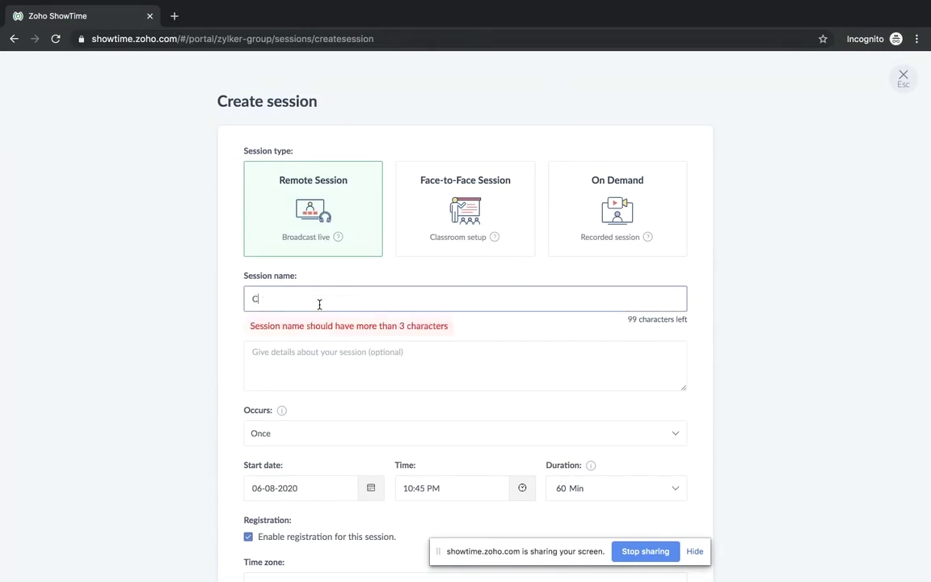
text(loud Computing)
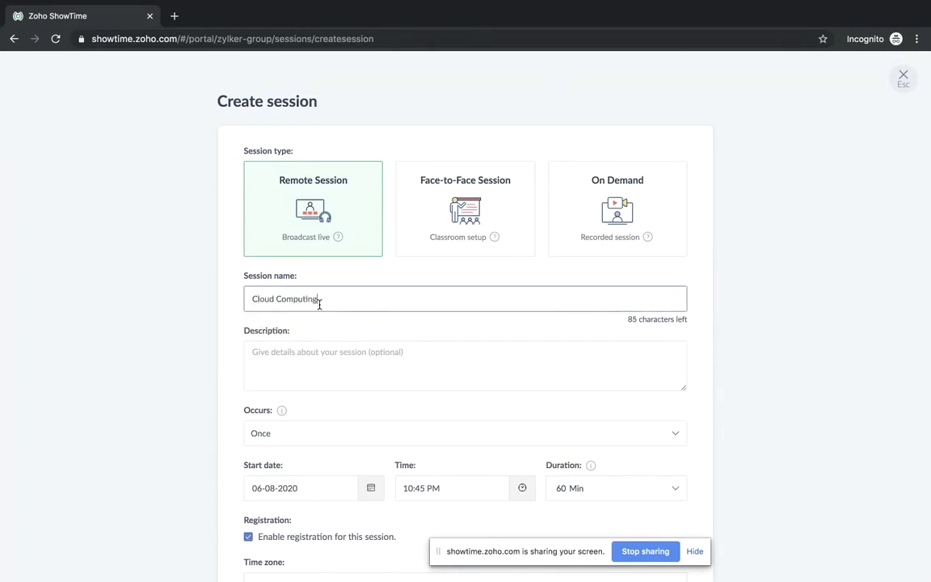
scroll(453, 380, down, 3)
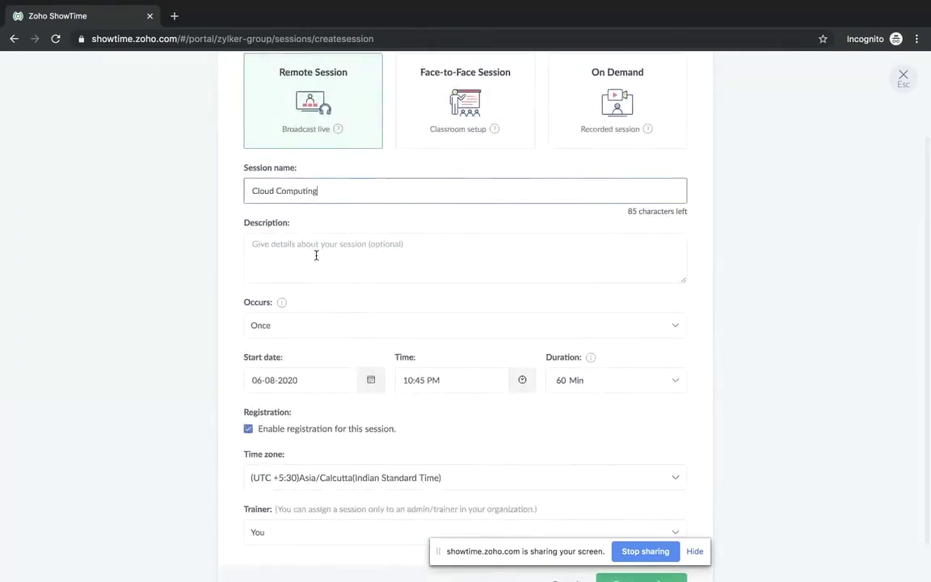
click(290, 334)
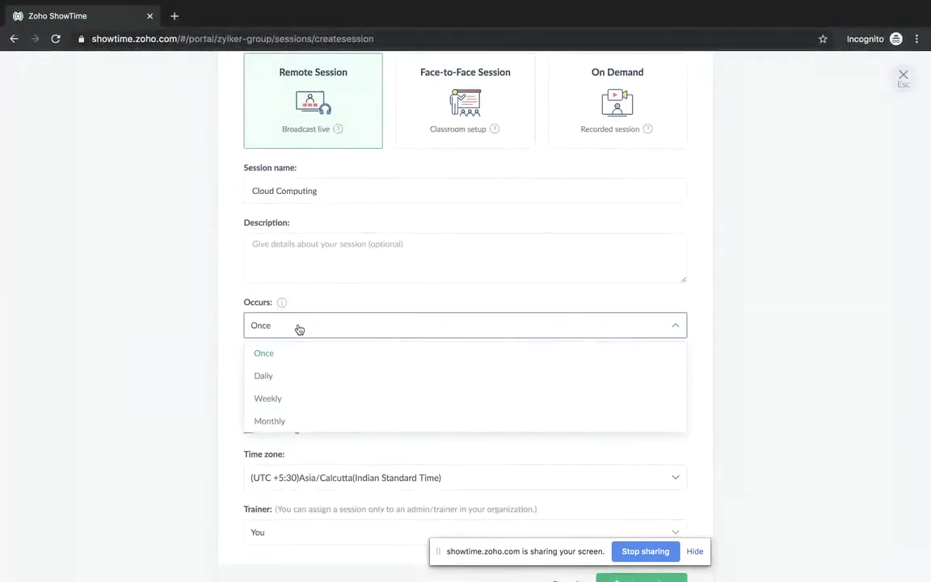
click(266, 356)
scroll(342, 386, down, 1)
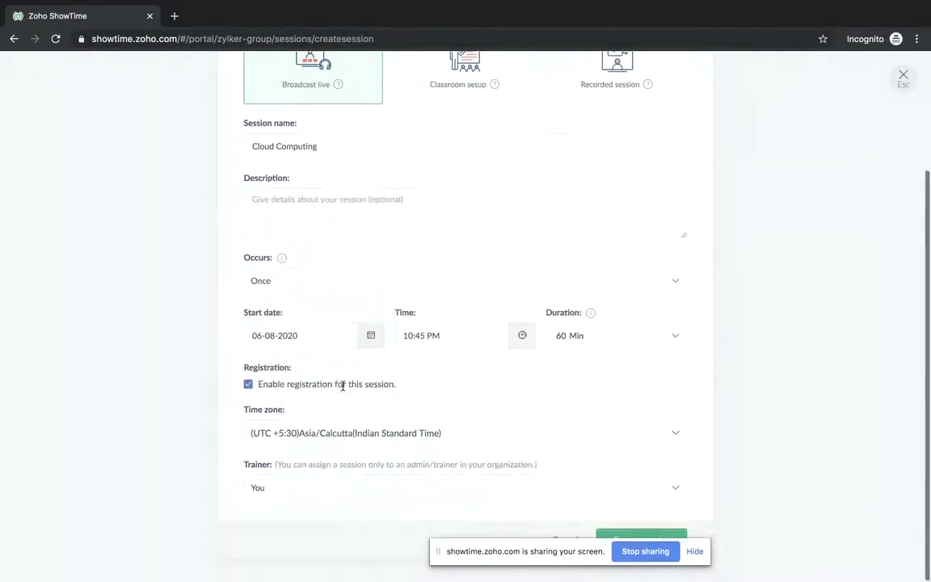
drag(464, 556, 271, 547)
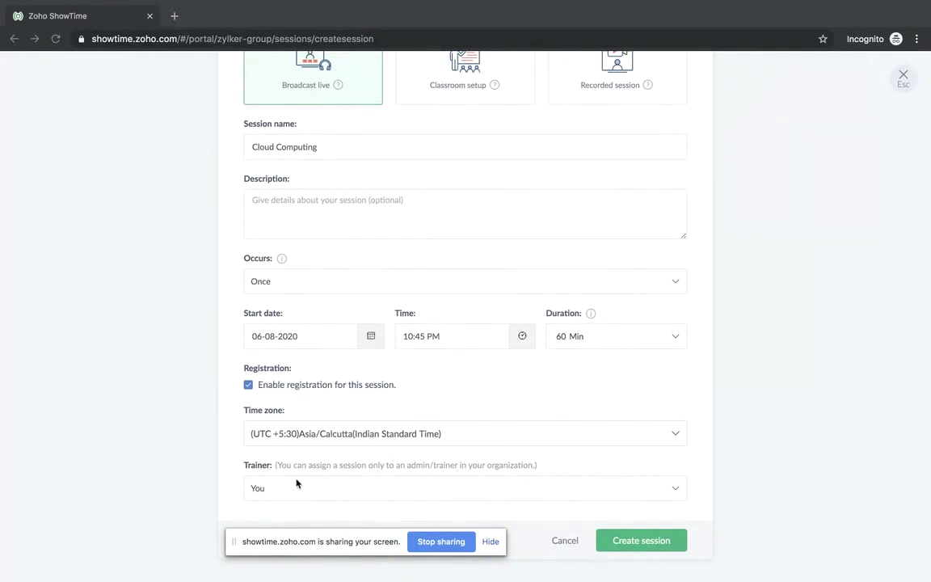
click(661, 540)
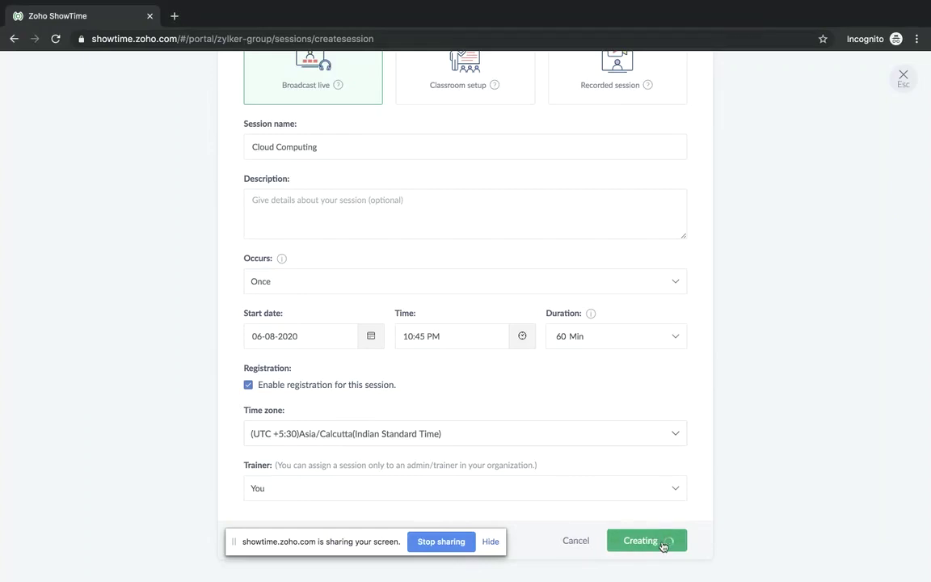
Review the Cloud Computing Session Details page, checking its date, join link and sole trainer
drag(307, 544, 462, 526)
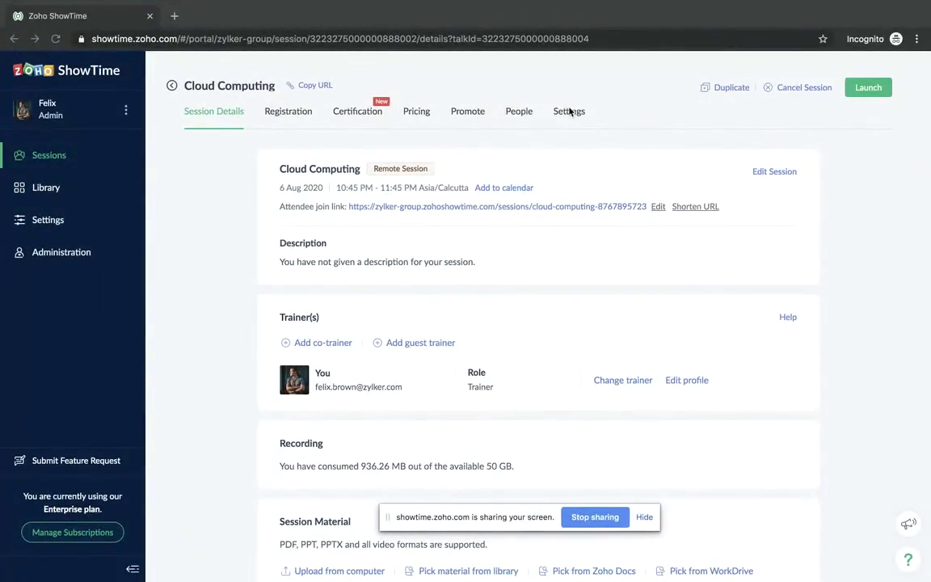
drag(466, 518, 613, 536)
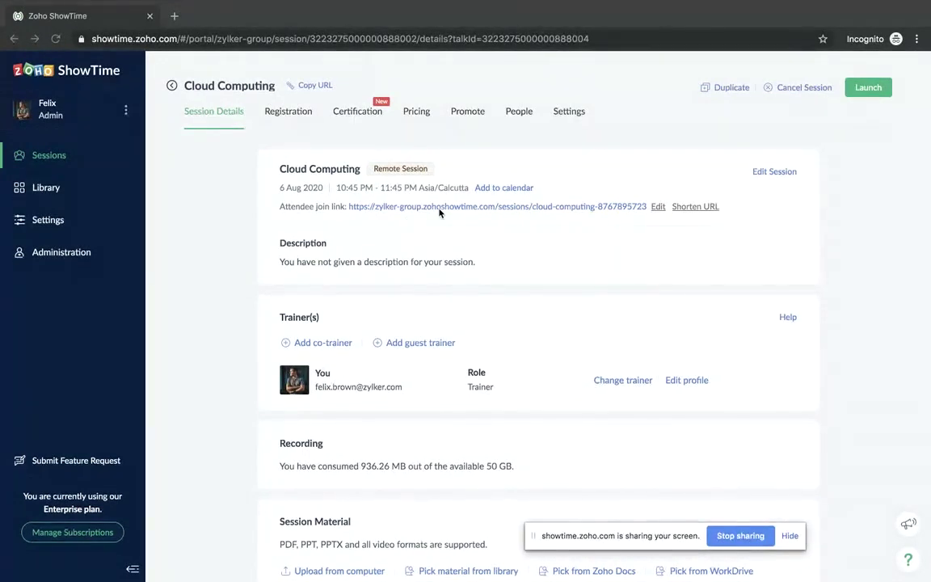
scroll(469, 304, down, 3)
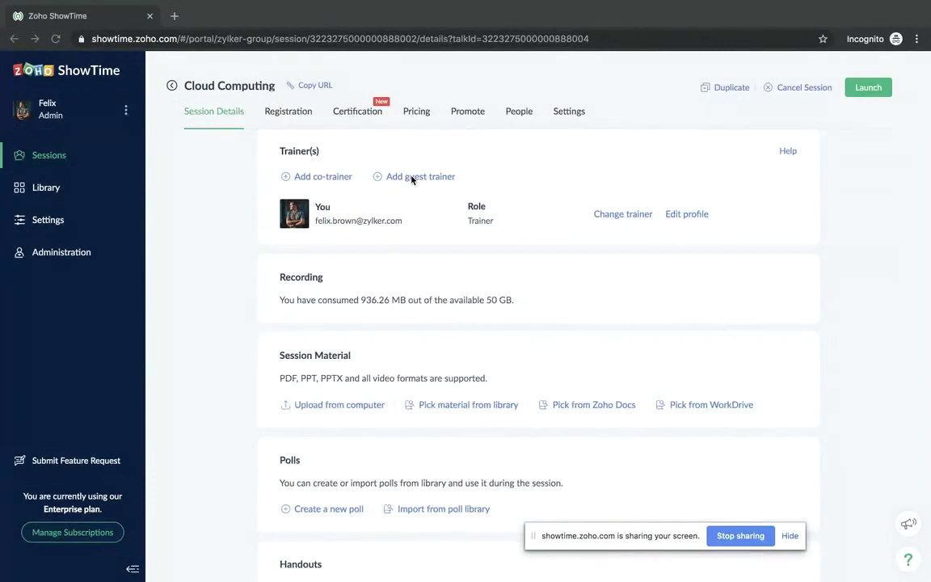
Attach the Economics presentation from the library's Materials as session material
scroll(369, 383, down, 2)
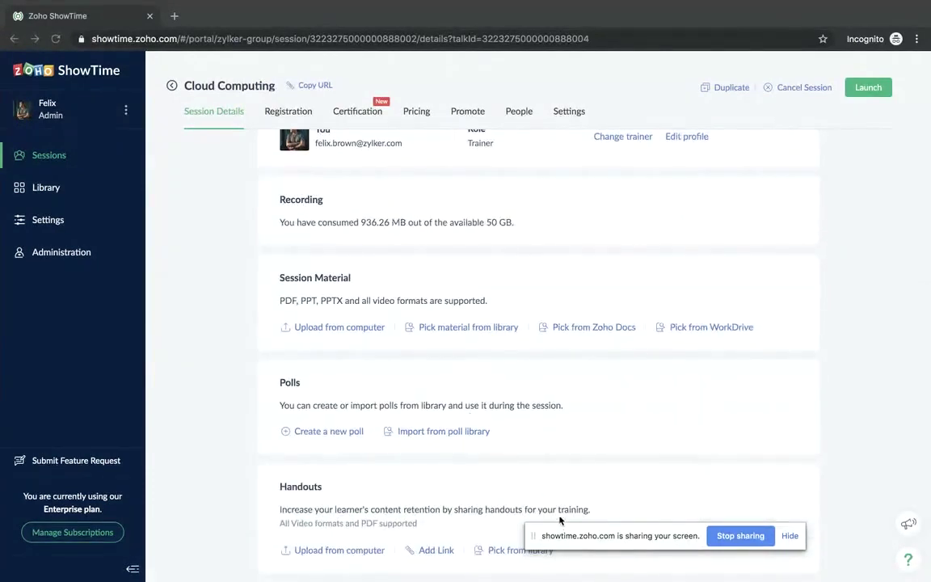
drag(566, 533, 613, 548)
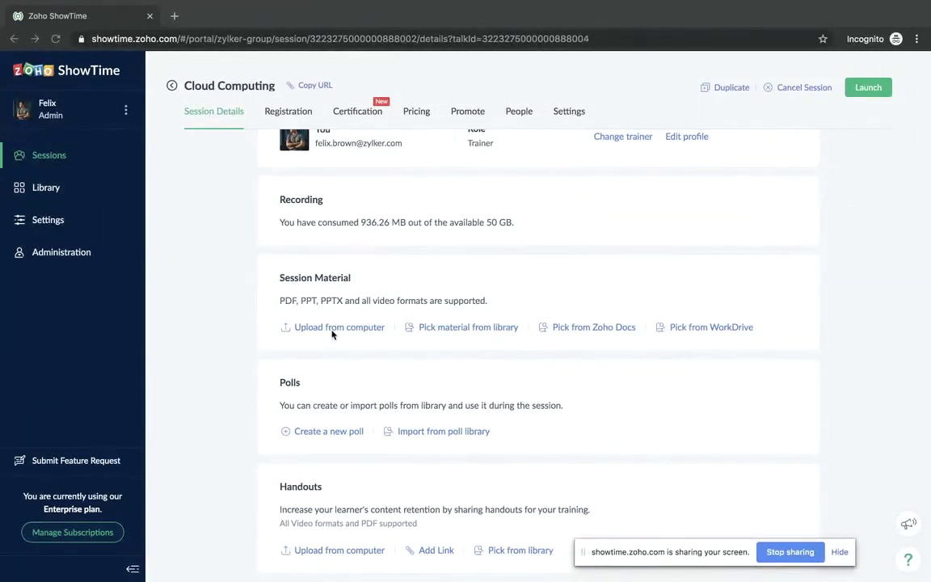
click(460, 328)
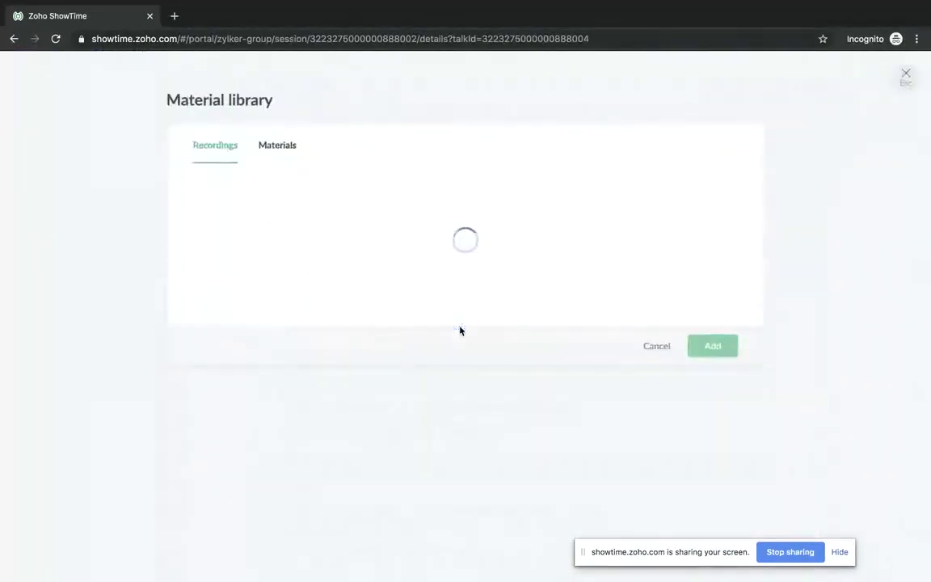
click(281, 148)
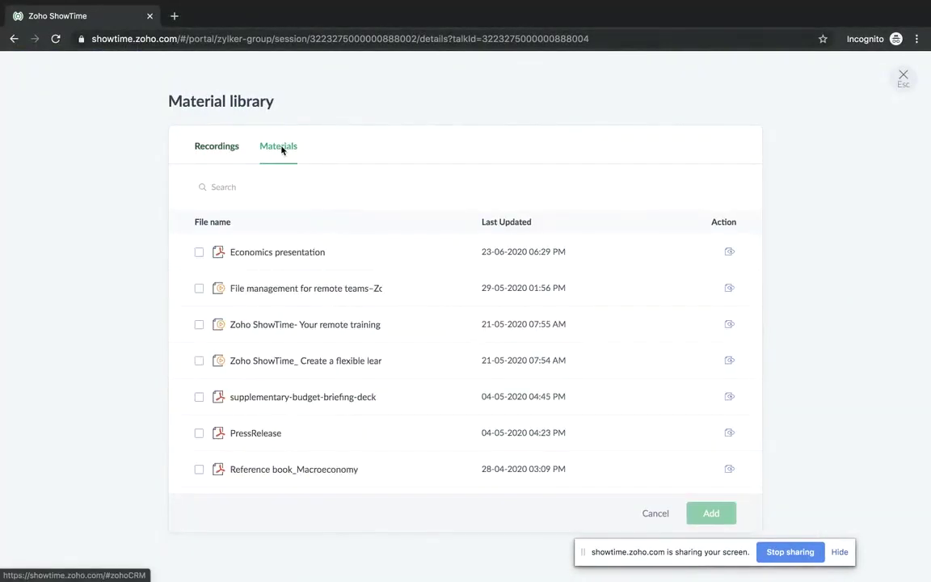
click(198, 252)
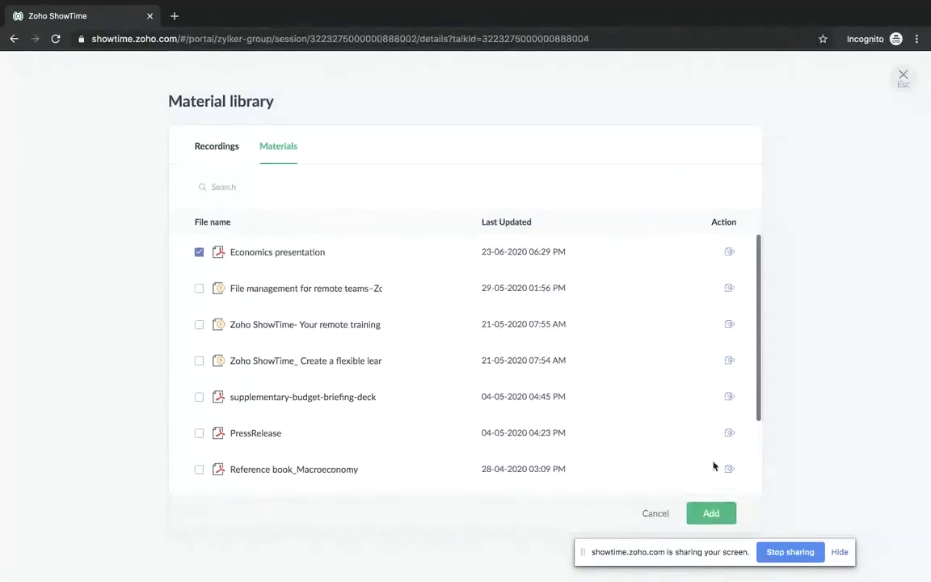
click(712, 514)
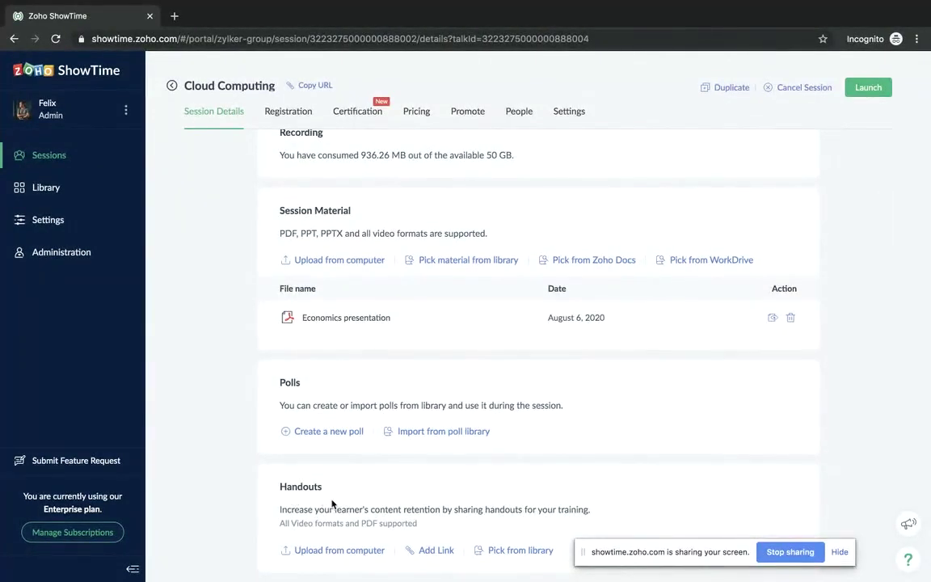
click(297, 123)
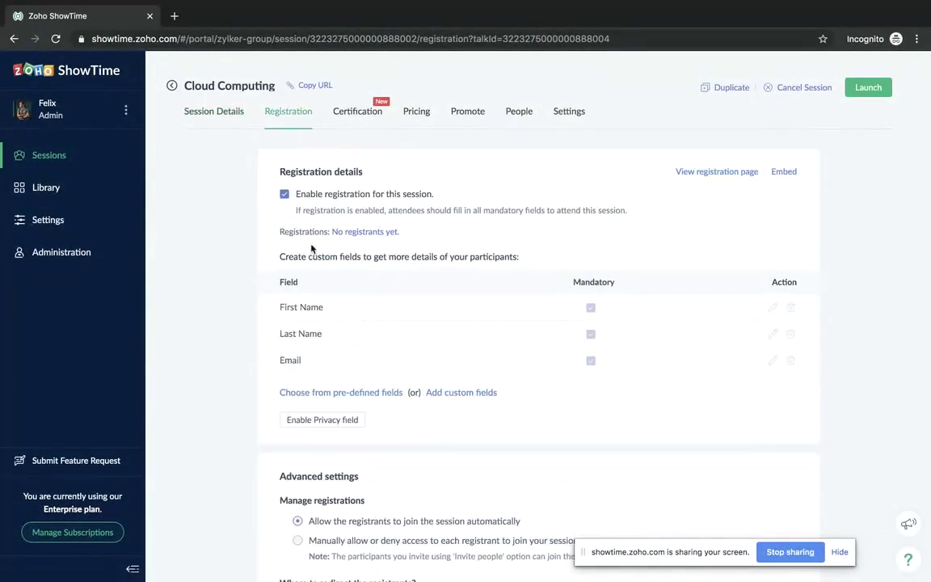
Preview the attendee registration page and its form, then close the preview
scroll(511, 381, down, 2)
scroll(512, 381, up, 2)
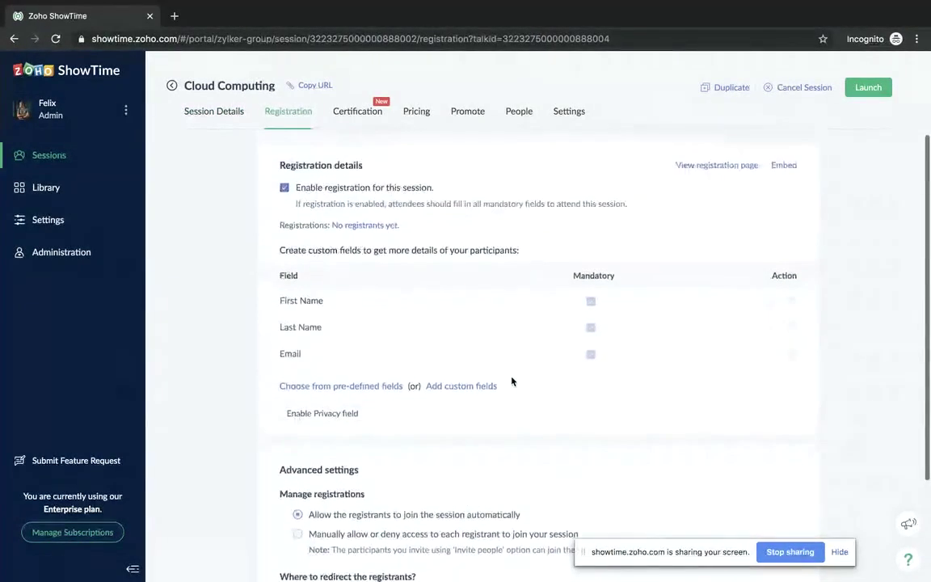
click(702, 173)
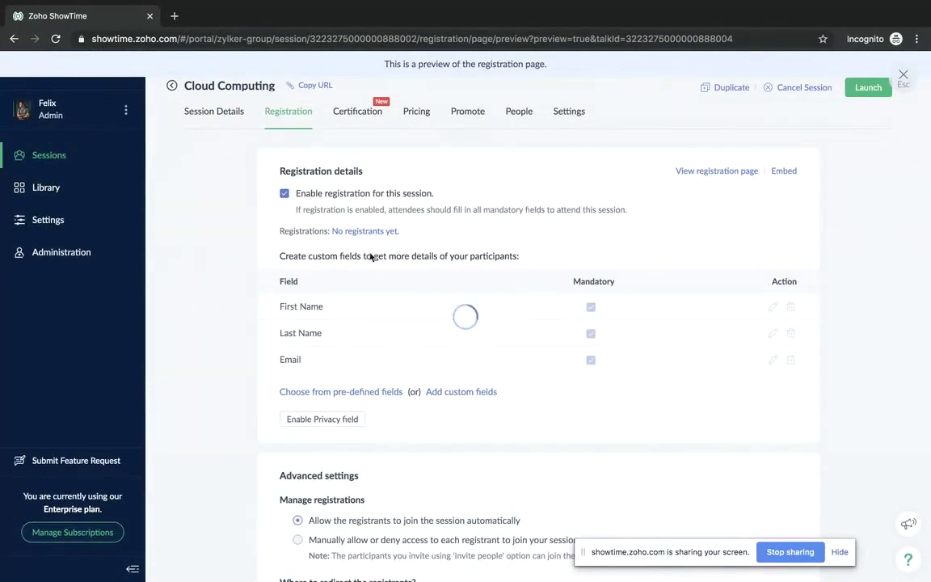
scroll(488, 368, down, 4)
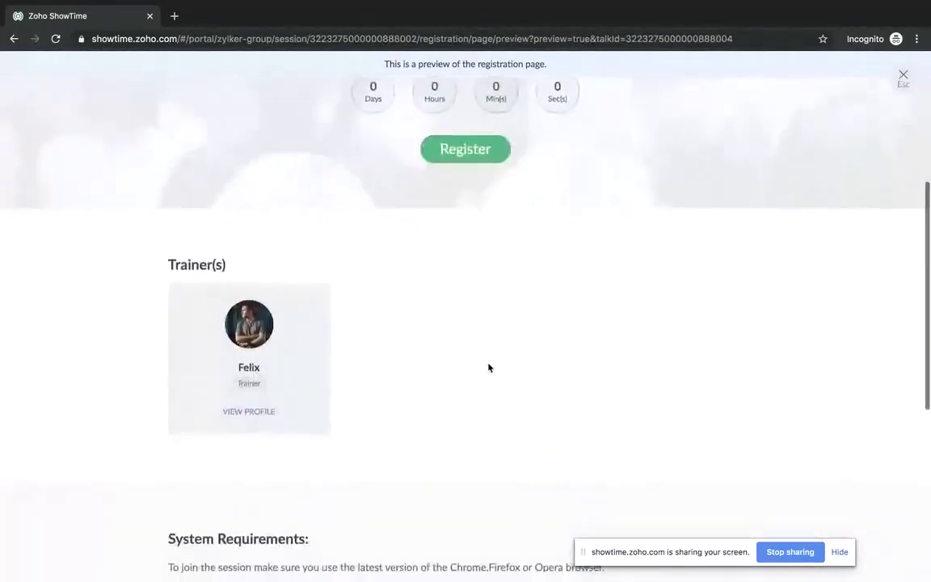
scroll(488, 368, down, 5)
scroll(488, 368, up, 9)
click(490, 446)
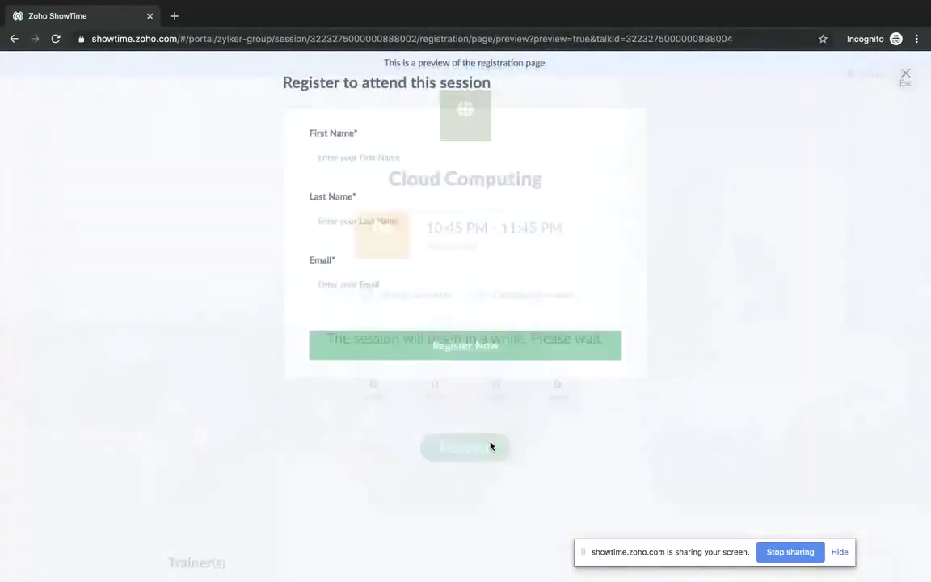
key(Escape)
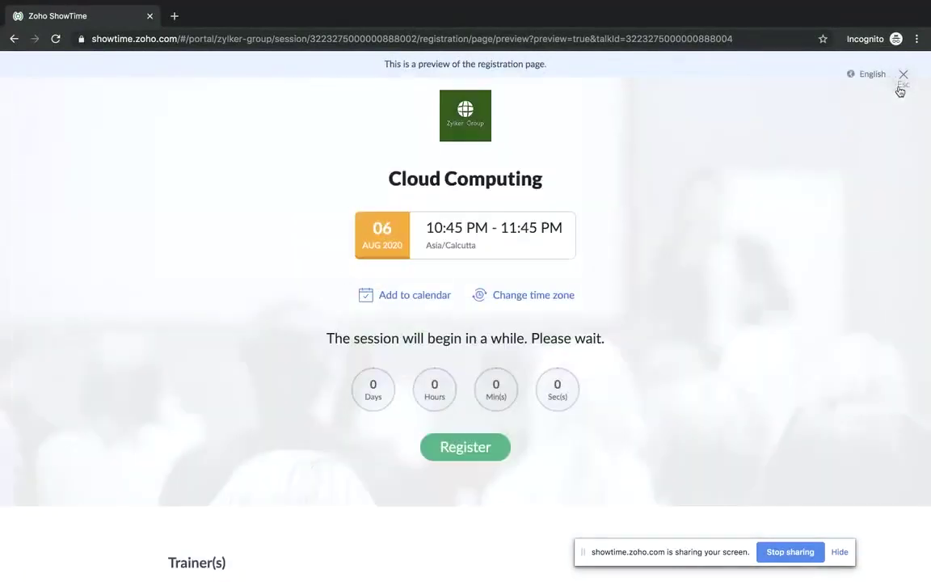
click(901, 79)
Review registration settings with mandatory First Name, Last Name and Email fields
scroll(604, 274, down, 2)
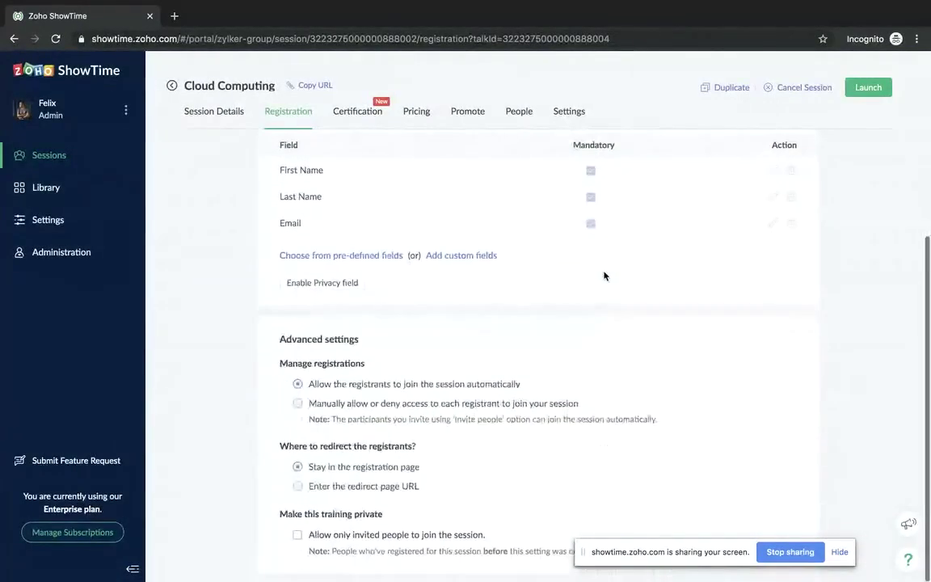
drag(612, 563, 579, 522)
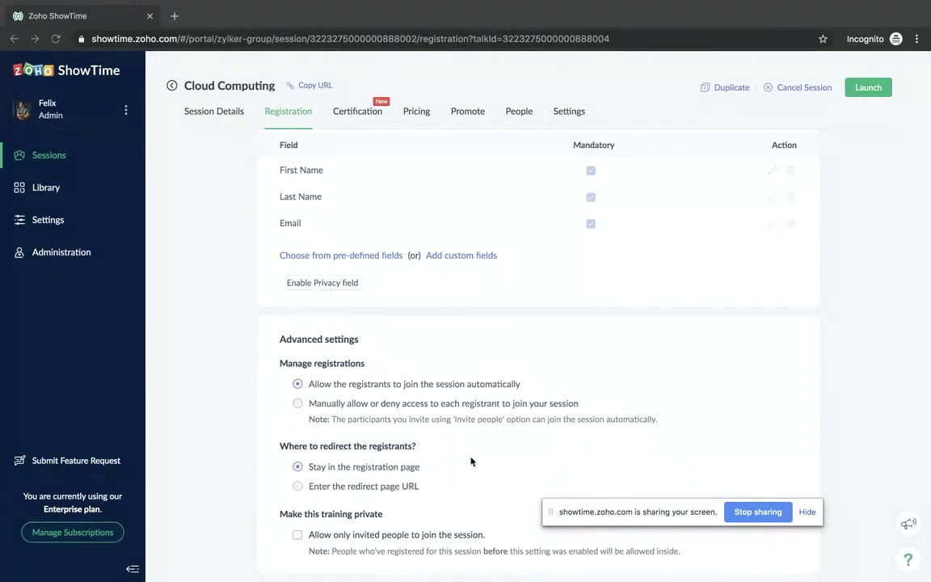
scroll(469, 461, up, 1)
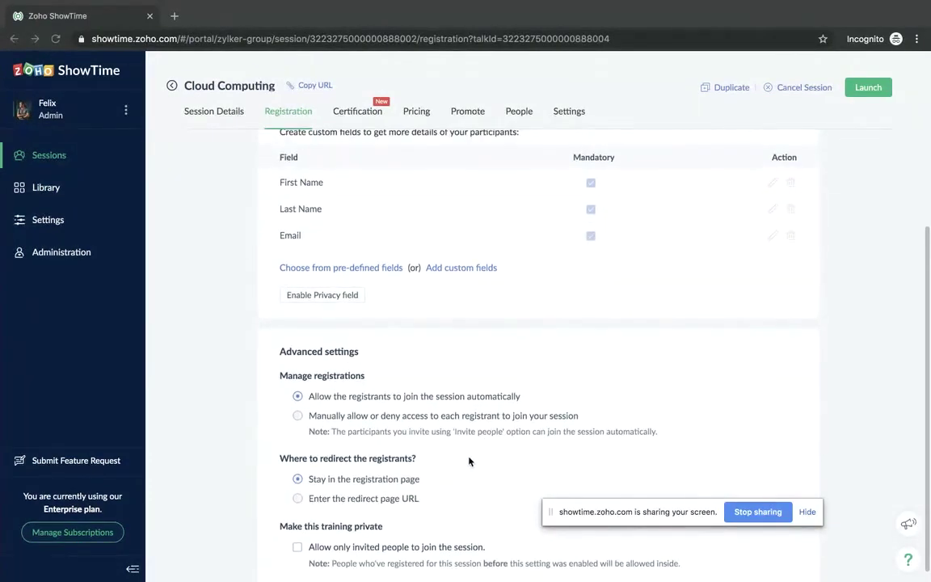
scroll(464, 462, up, 3)
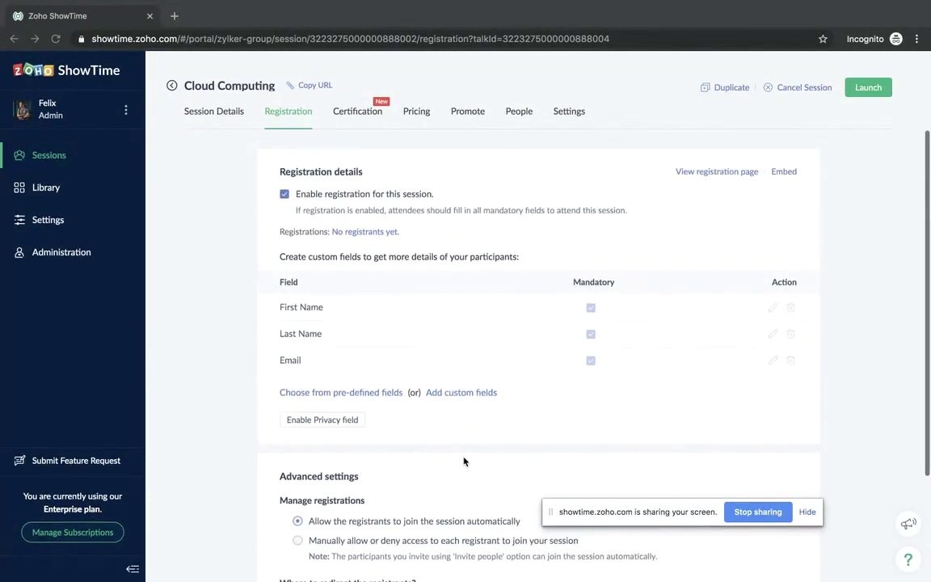
scroll(464, 462, down, 3)
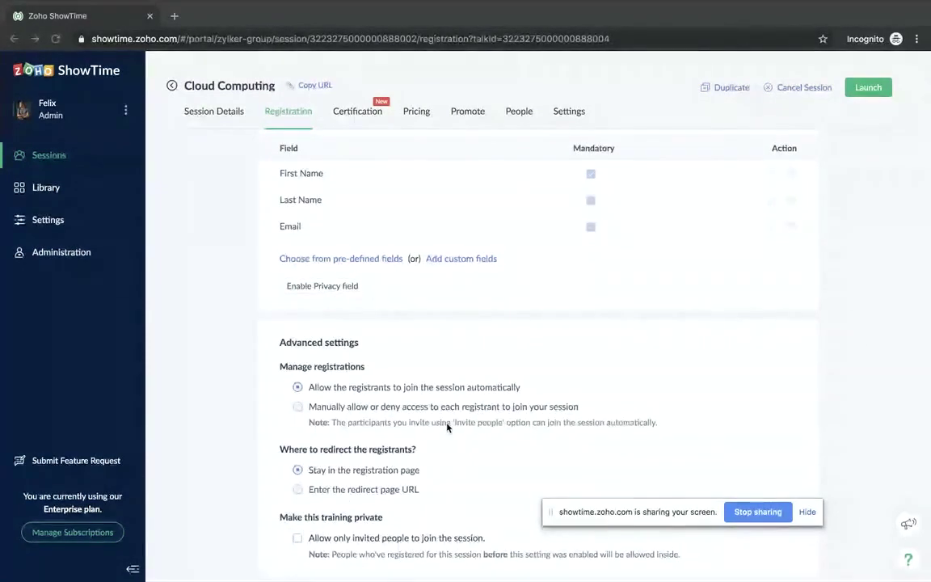
click(359, 113)
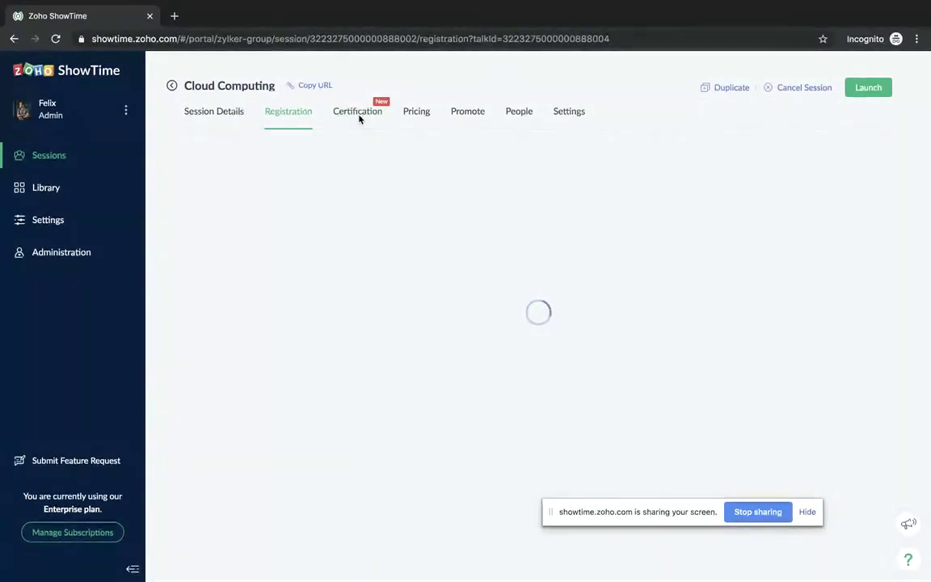
Create a Certificate of Excellence from the first landscape certificate design and close the editor
drag(636, 513, 522, 558)
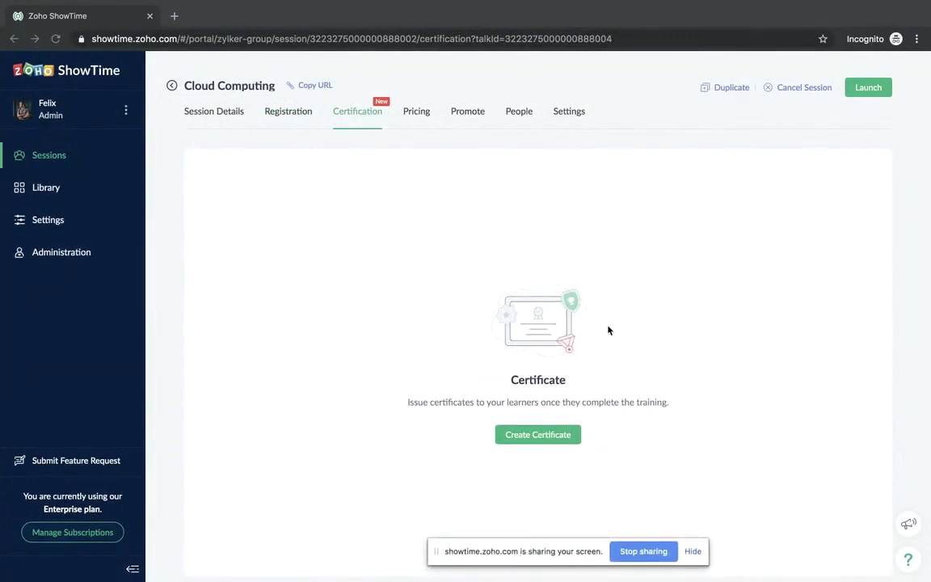
click(540, 436)
mouse_move(271, 202)
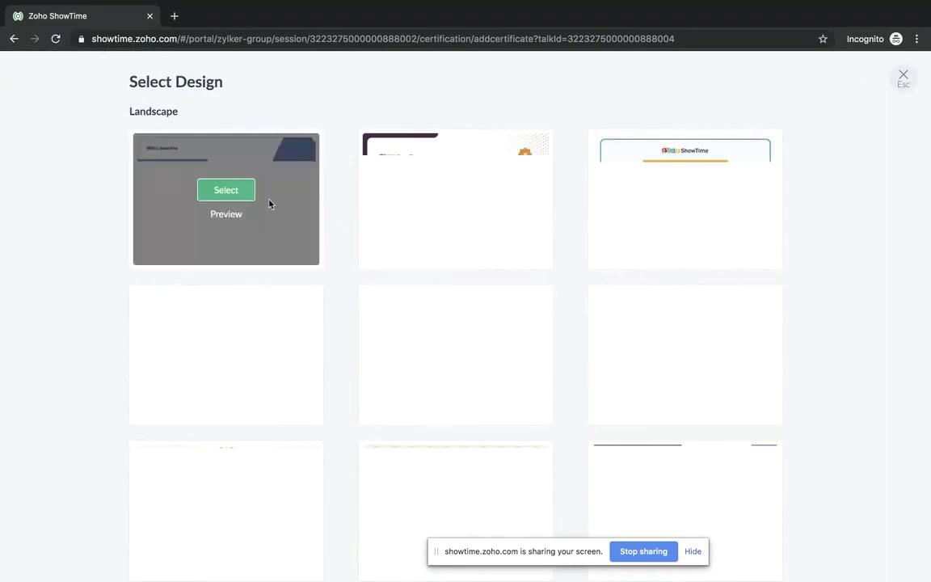
click(226, 191)
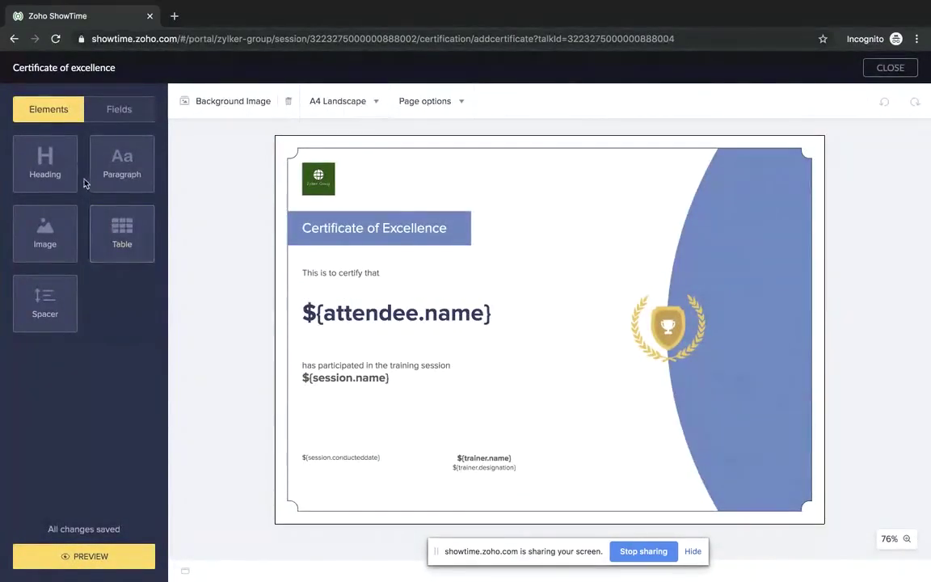
click(890, 68)
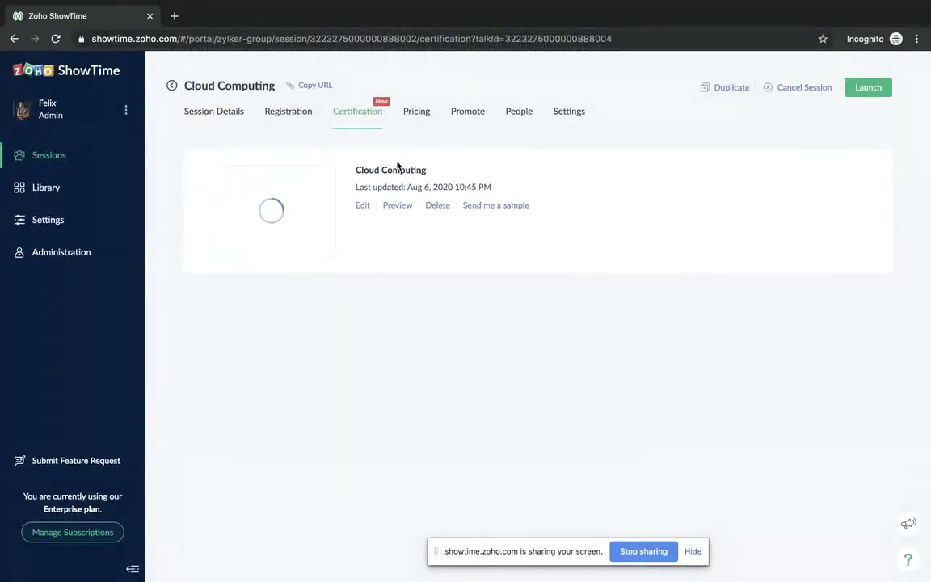
Add an 'Early bird' ticket priced at 50 USD and check its registrations in Reports
click(418, 117)
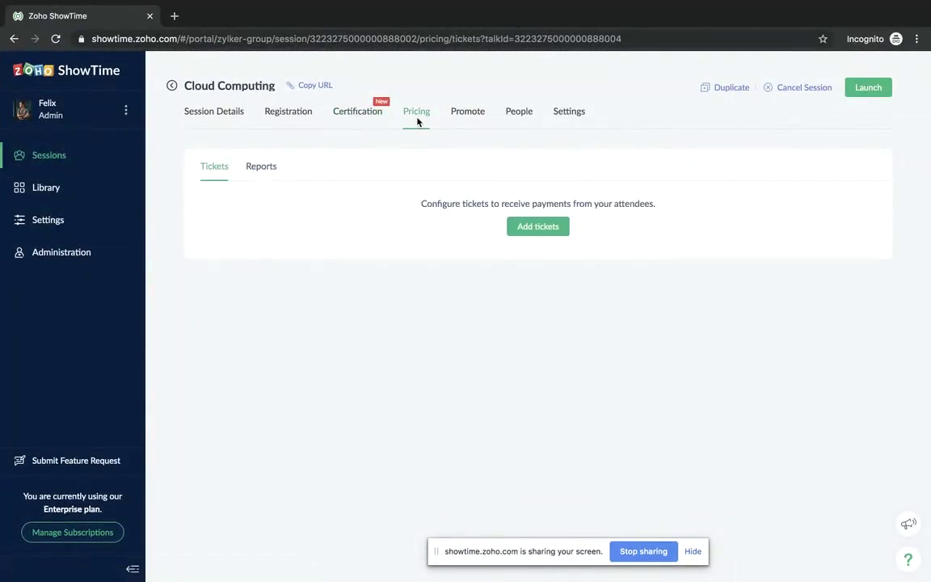
click(538, 227)
click(391, 181)
text(Early)
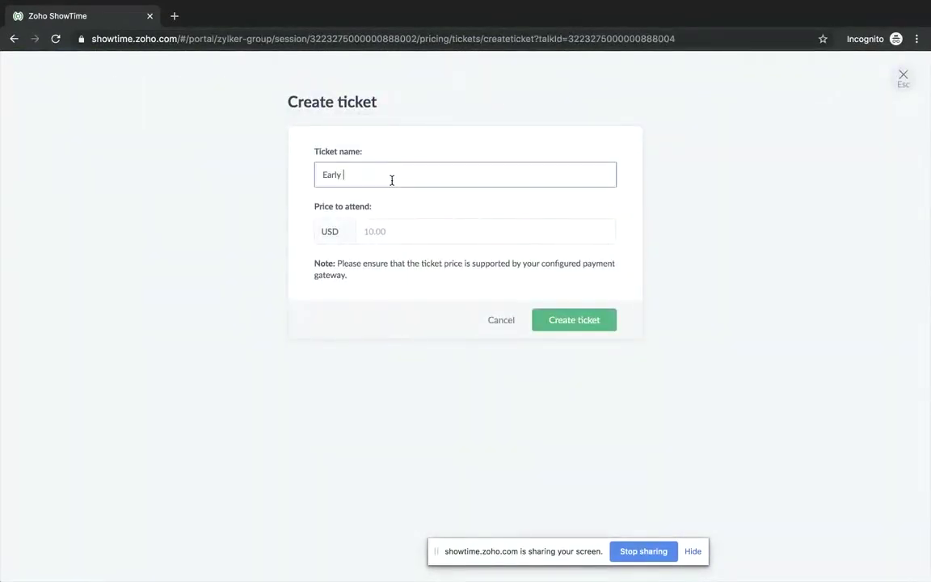
text( brid)
key(BackSpace)
key(BackSpace)
key(BackSpace)
text(ird)
click(426, 240)
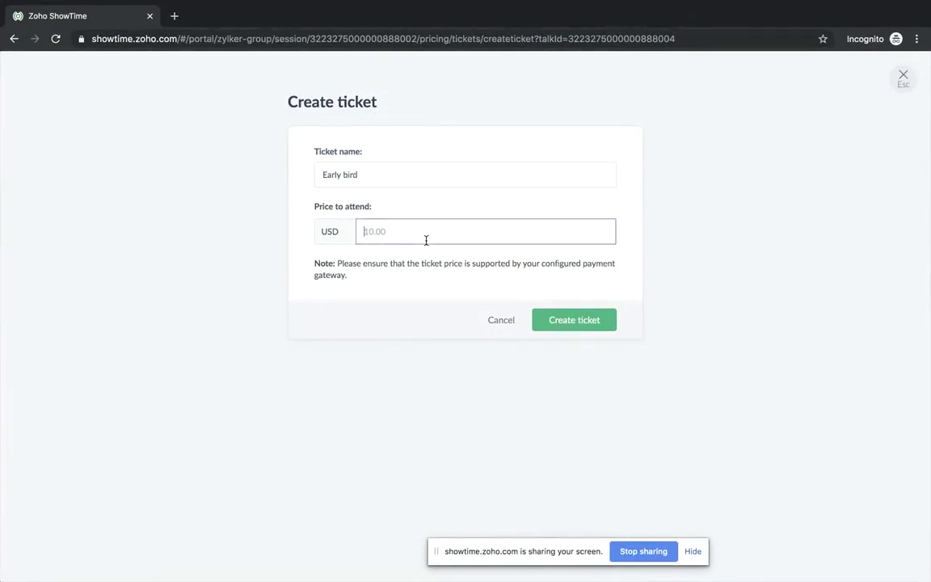
text(50)
click(579, 323)
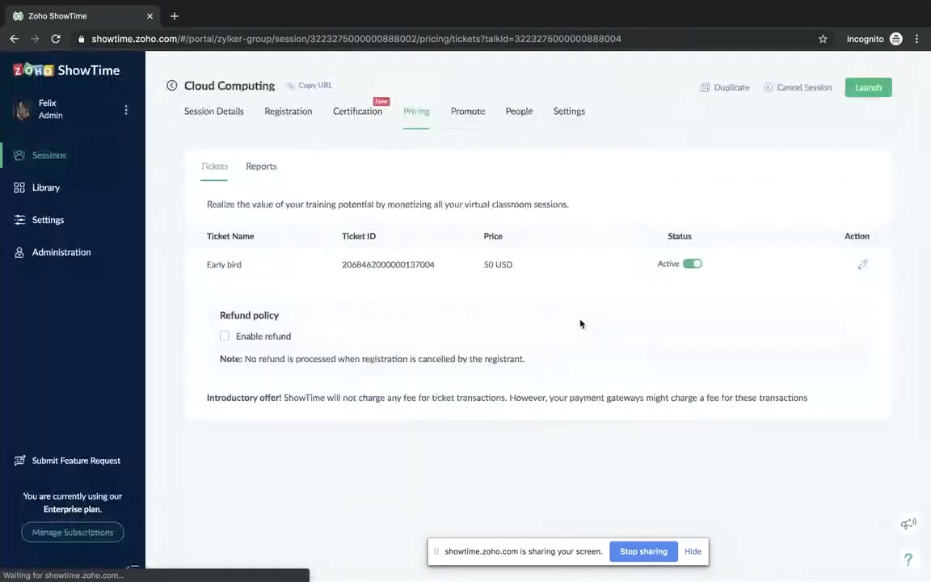
click(260, 171)
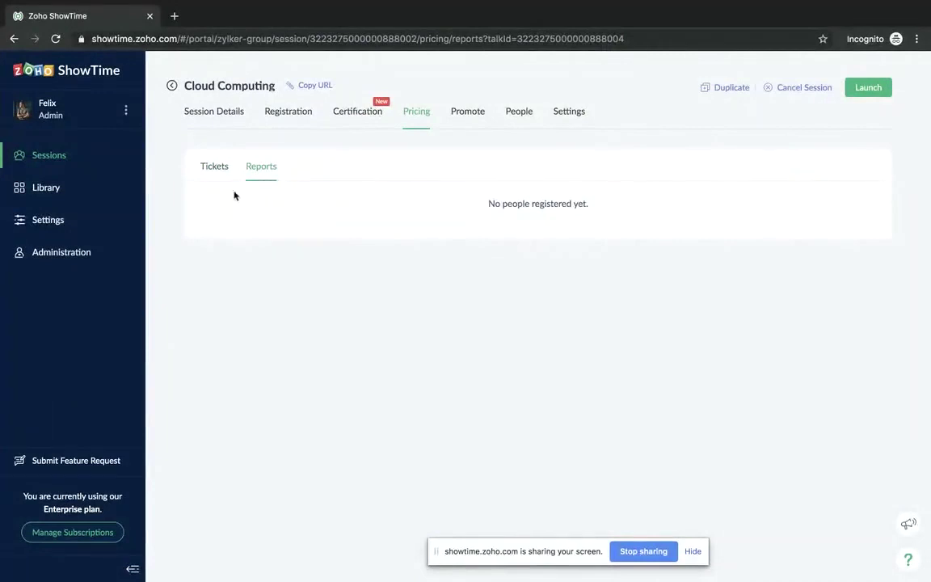
click(468, 120)
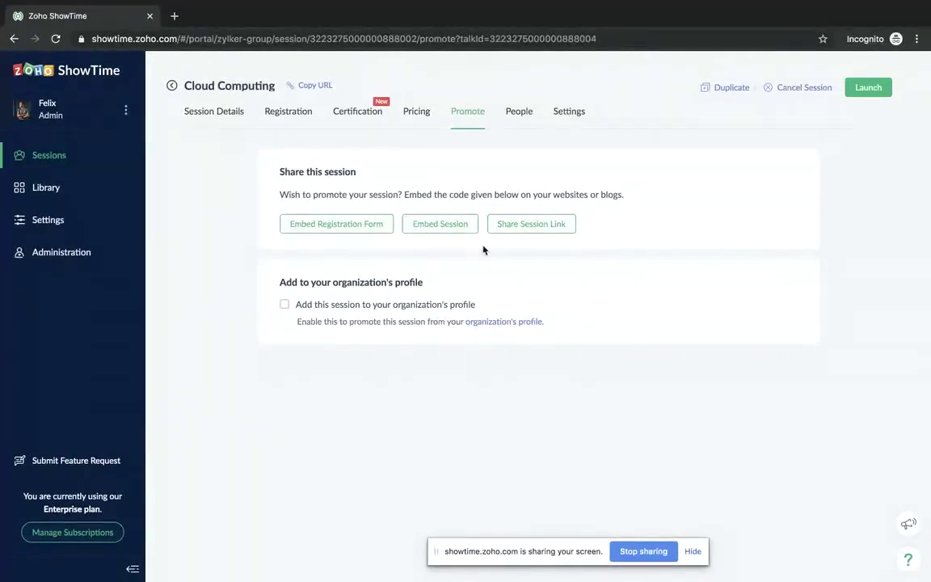
View the Zylker Group of Training public profile in a new tab, then return to People
click(506, 323)
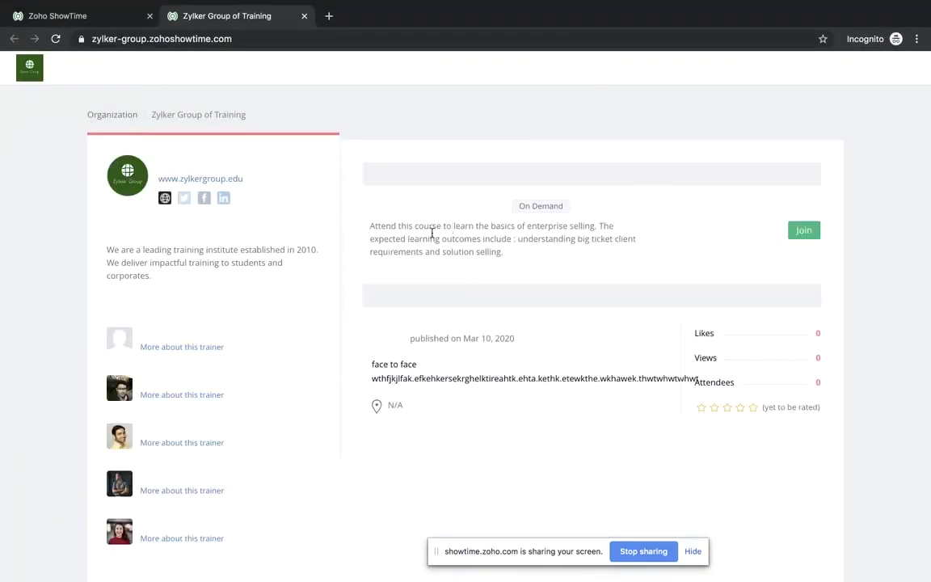
scroll(183, 445, down, 3)
scroll(183, 445, up, 3)
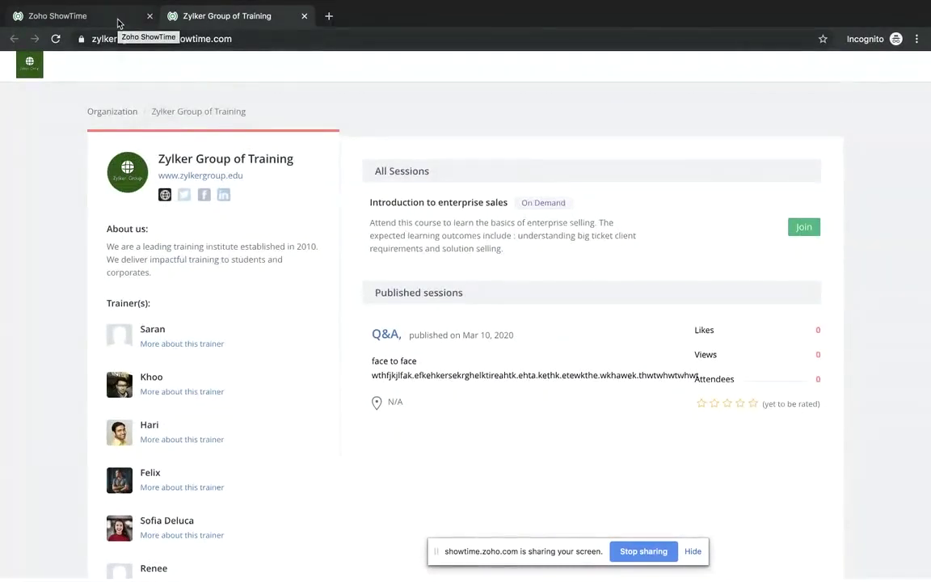
click(118, 22)
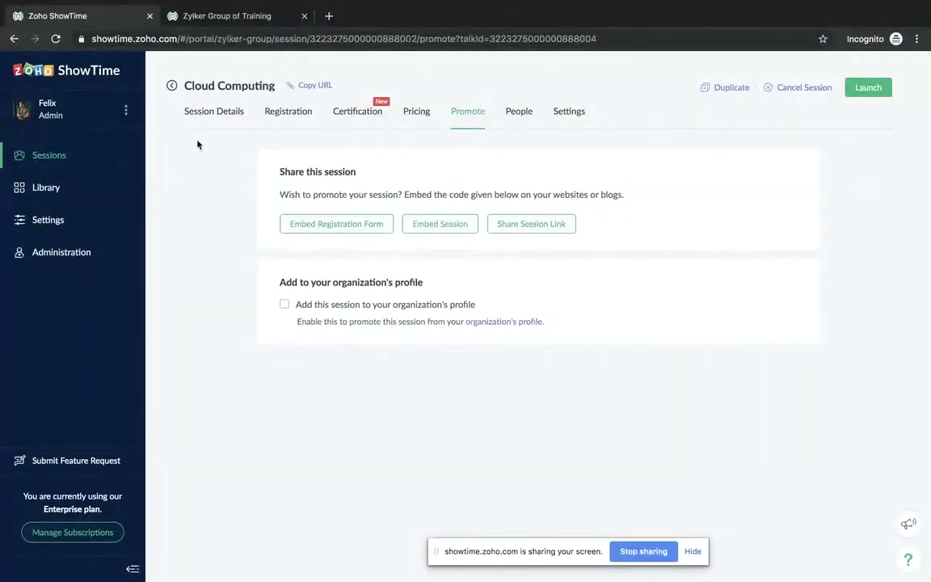
click(520, 114)
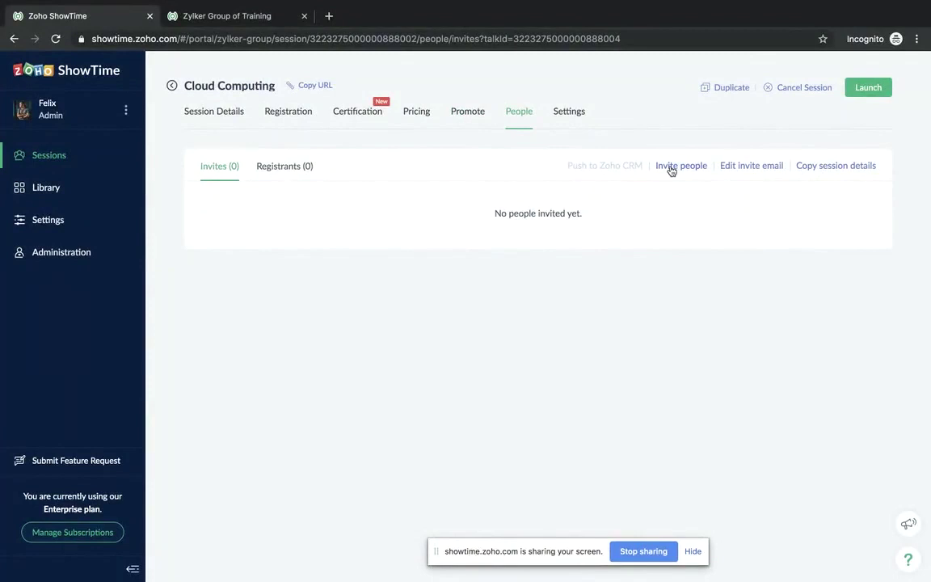
click(748, 167)
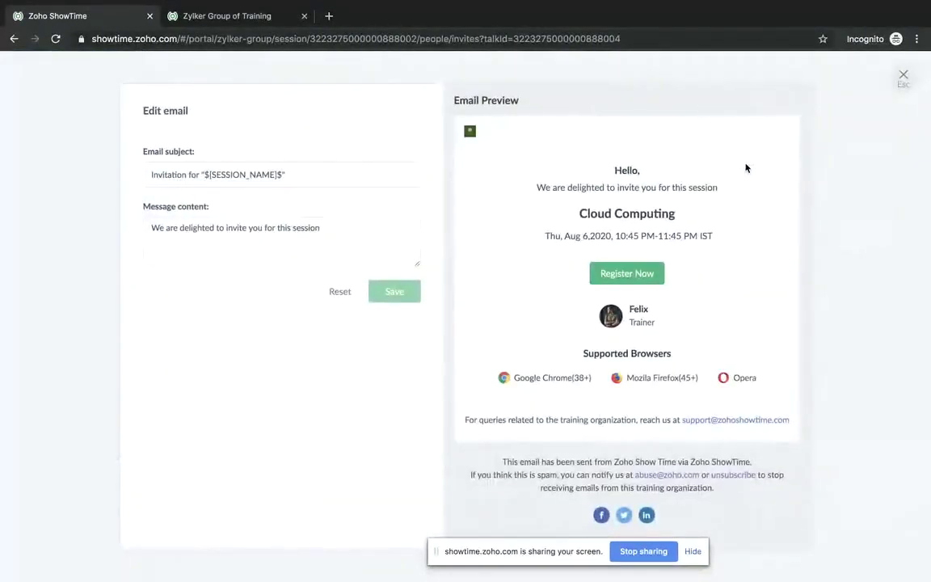
click(902, 77)
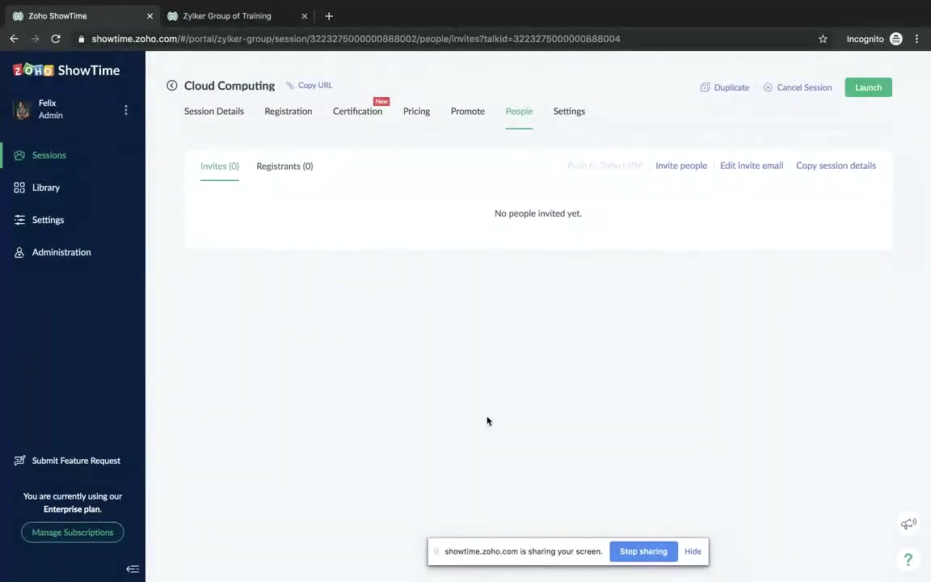
In General settings, make the session password protected and enter the session password
click(581, 112)
scroll(524, 442, down, 1)
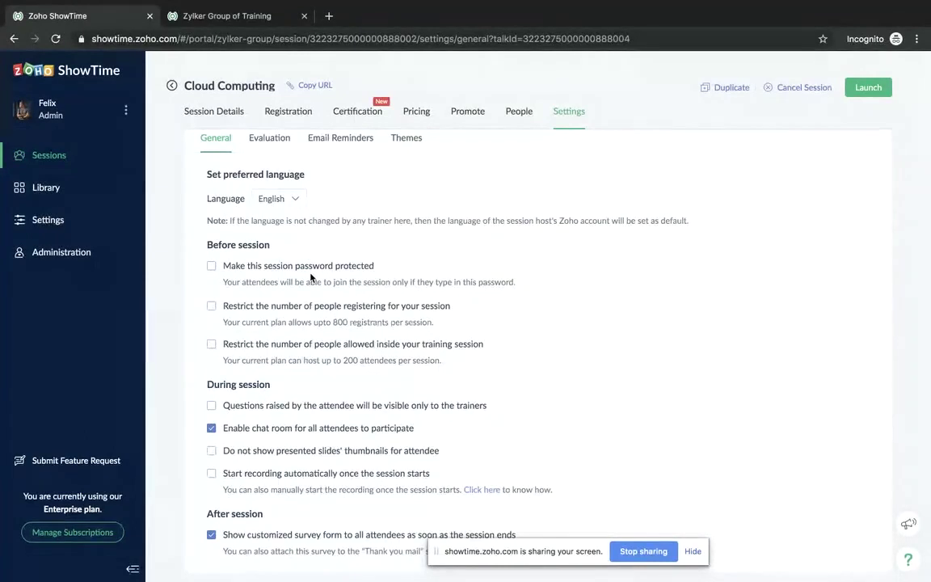
drag(457, 557, 599, 562)
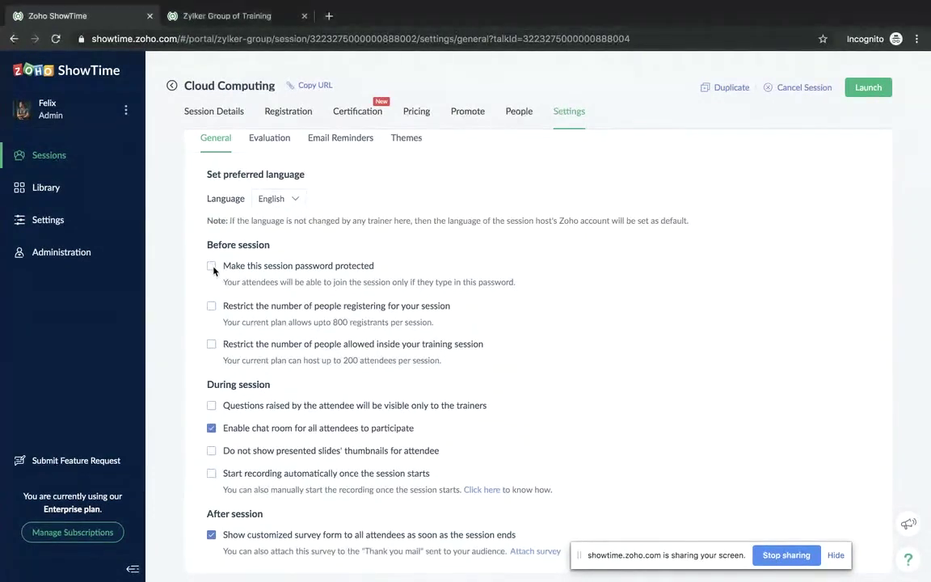
click(211, 267)
click(248, 303)
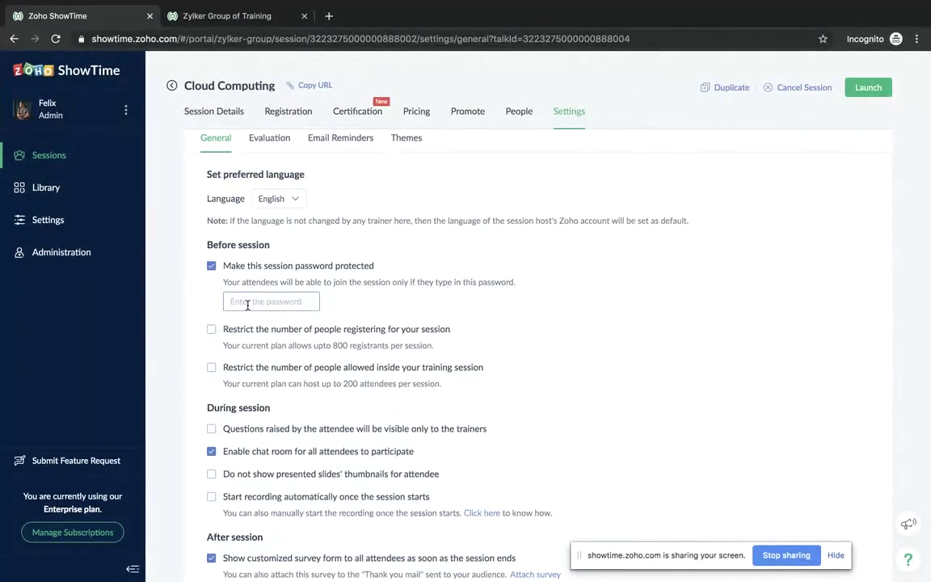
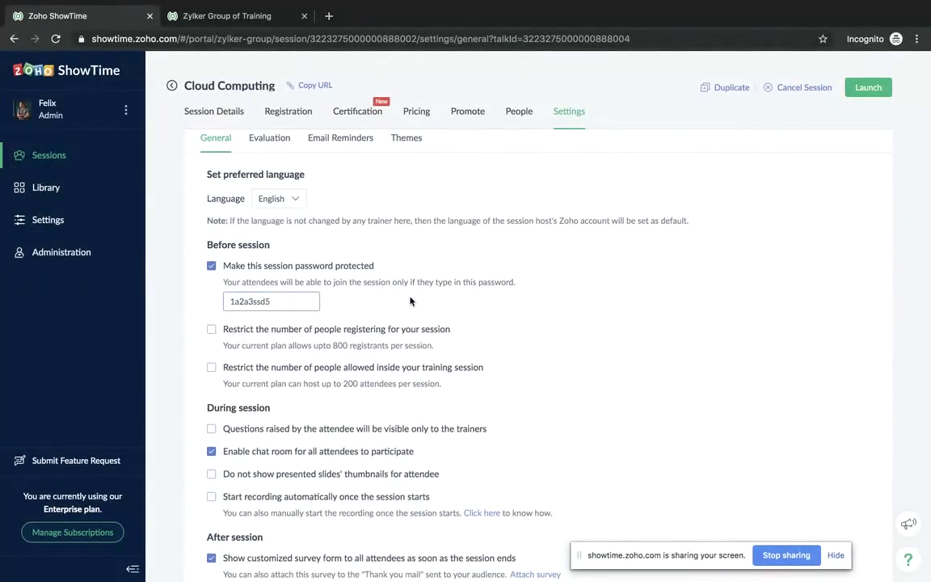
scroll(364, 312, down, 1)
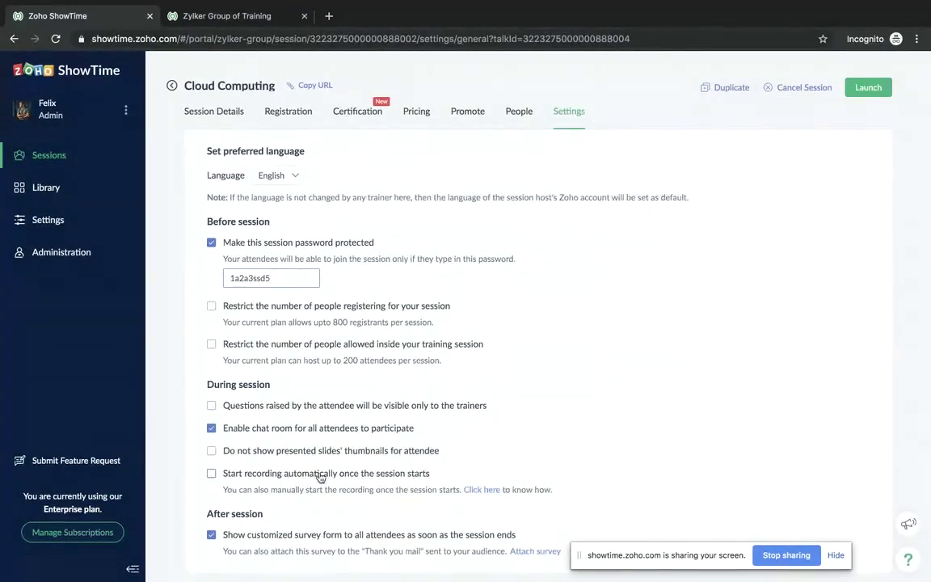
scroll(404, 372, up, 2)
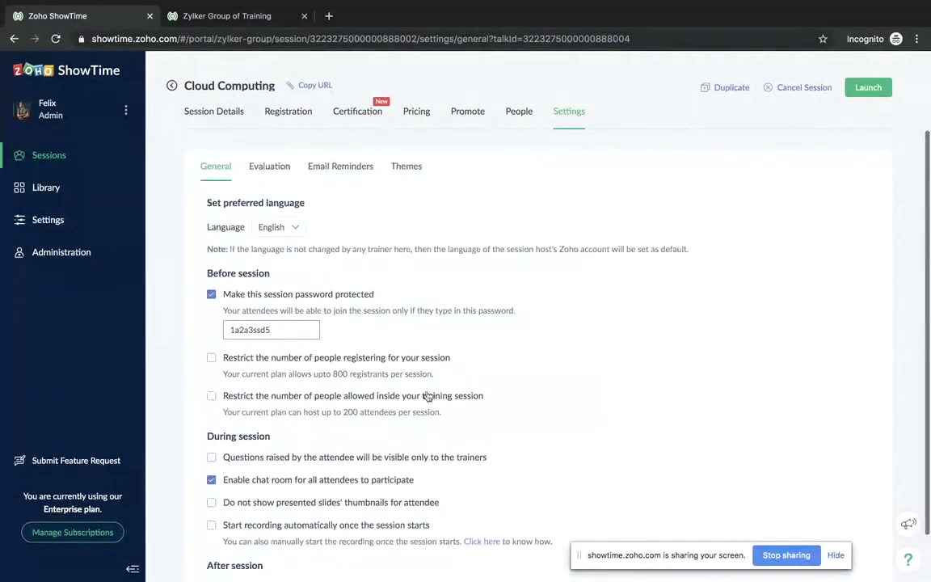
click(283, 175)
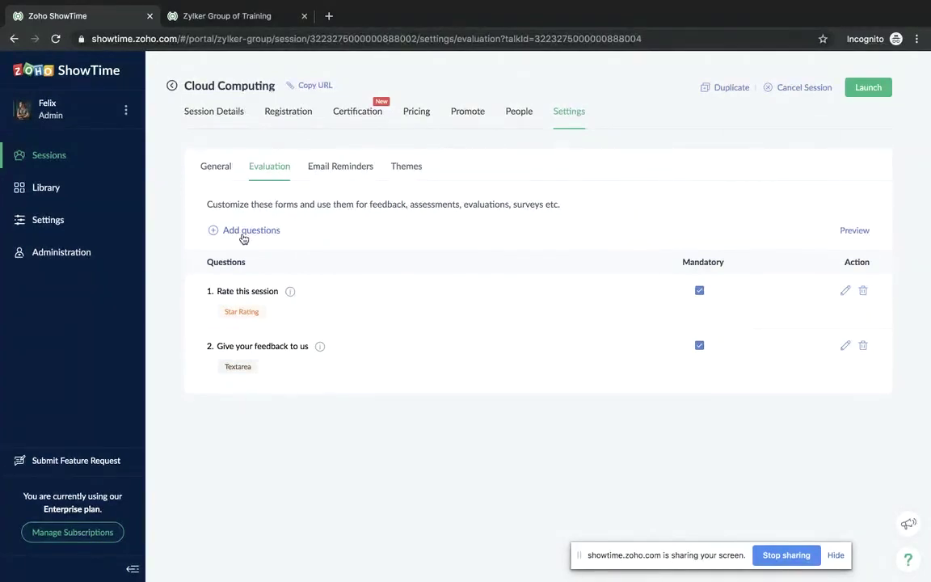
Look over the Email Reminders options, then return to the Cloud Computing Session Details overview
click(337, 169)
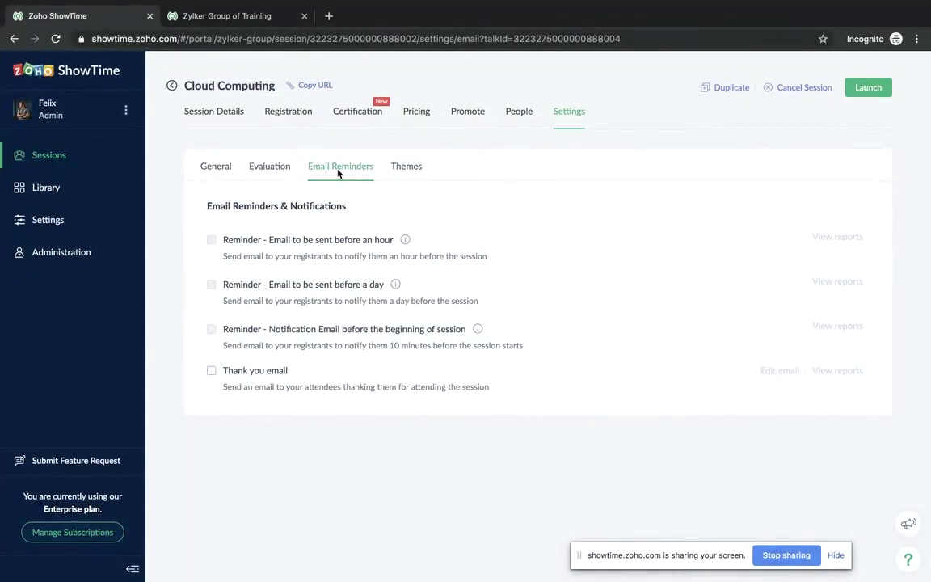
drag(643, 556, 478, 555)
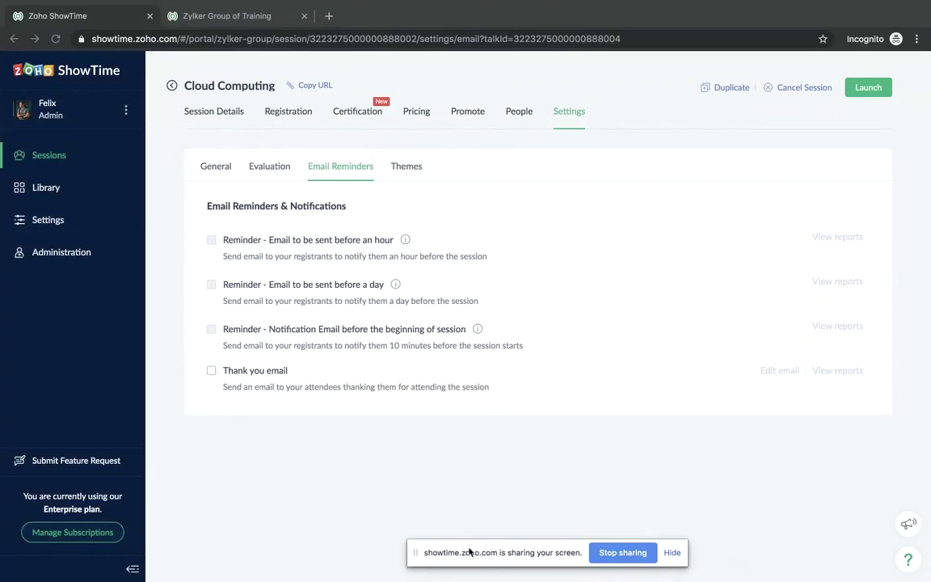
click(211, 115)
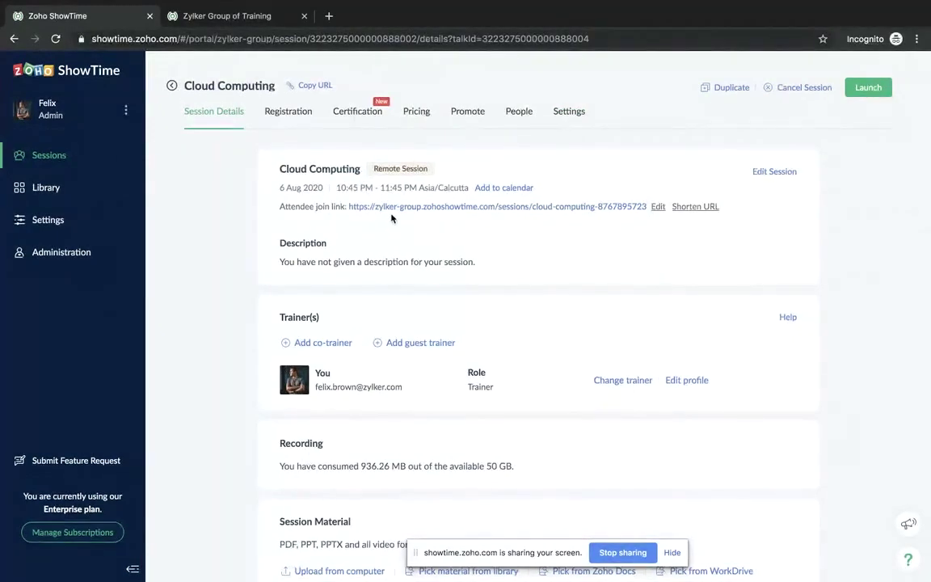
Look over the Cloud Computing session details and its Registration settings
scroll(414, 389, down, 1)
scroll(414, 389, down, 3)
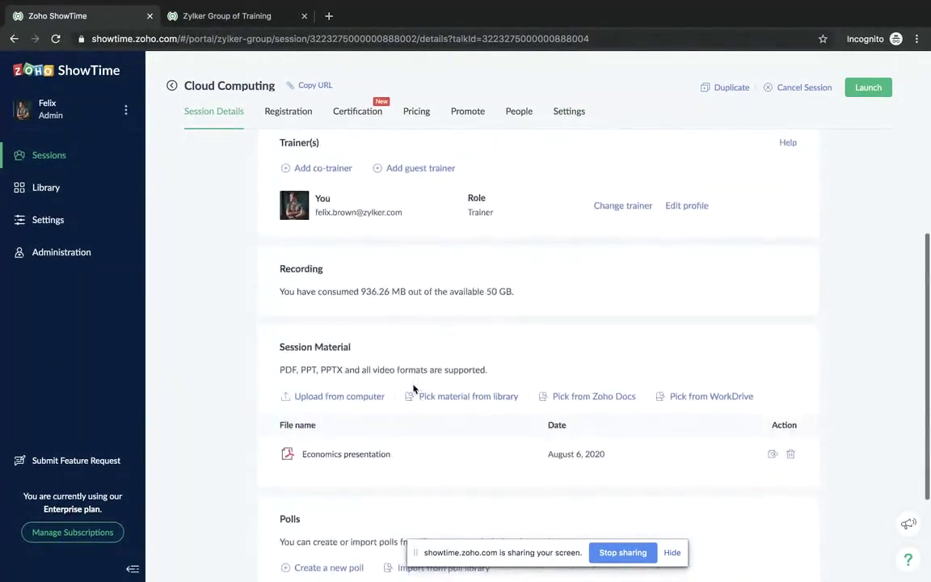
scroll(394, 432, down, 3)
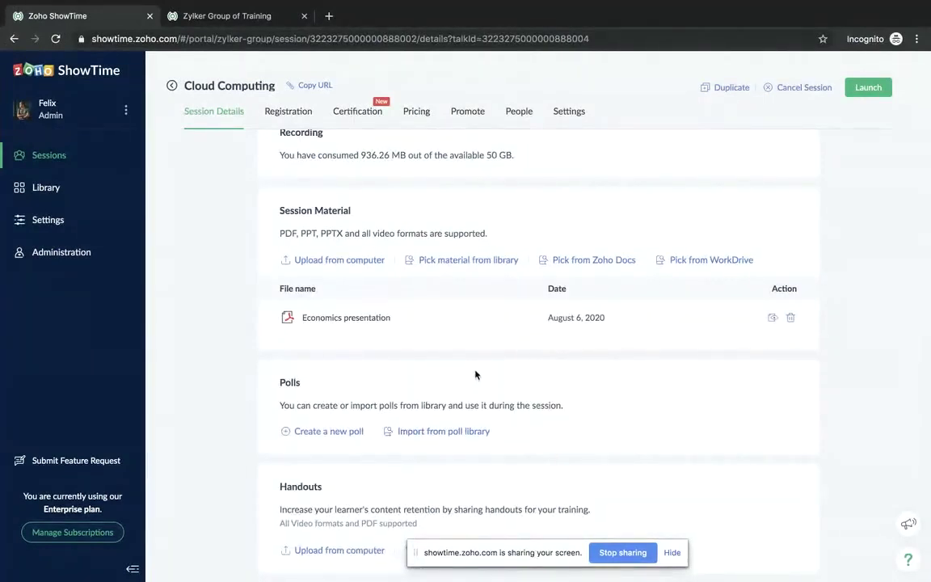
drag(476, 563, 656, 556)
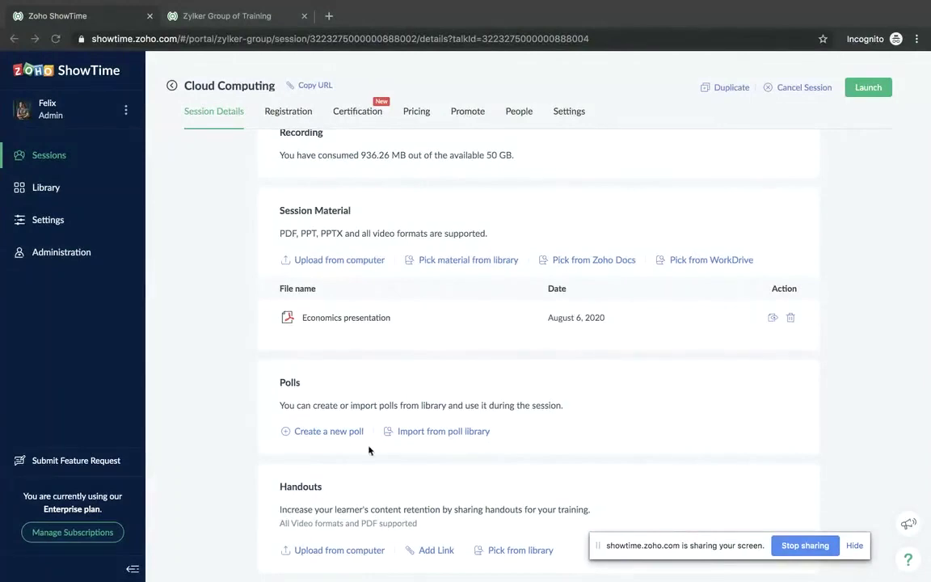
click(301, 114)
click(301, 114)
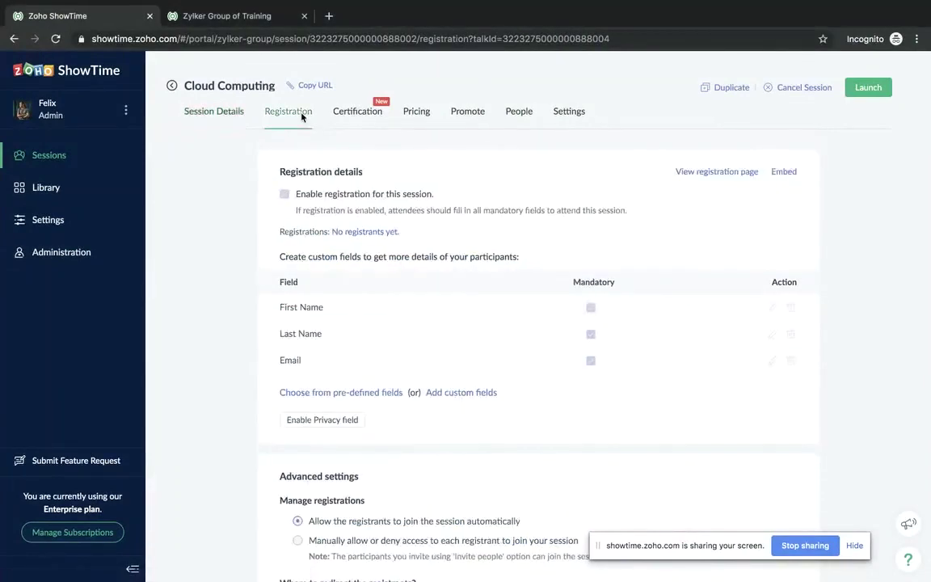
scroll(438, 362, down, 3)
scroll(439, 362, up, 3)
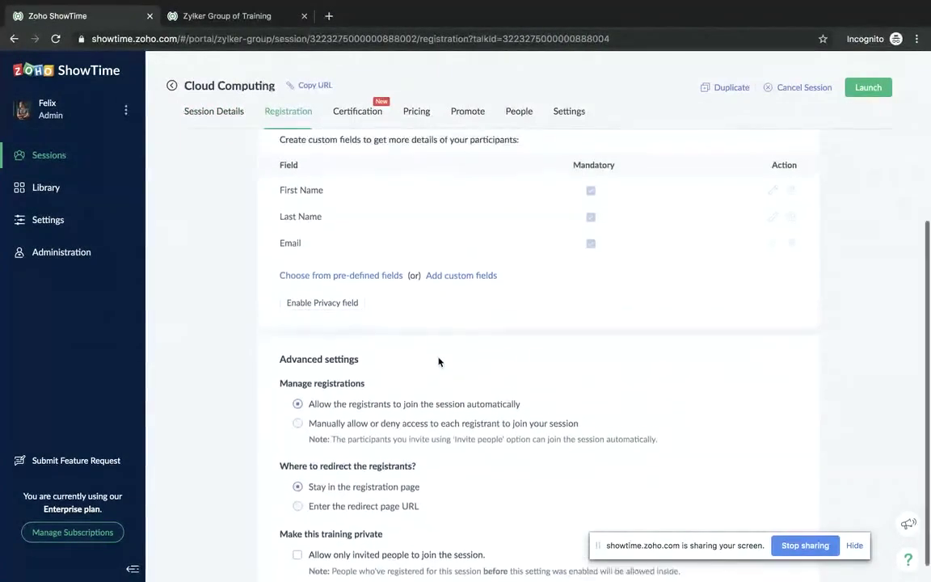
Review the session's Certification, Pricing, Promote, People and Settings tabs
click(358, 121)
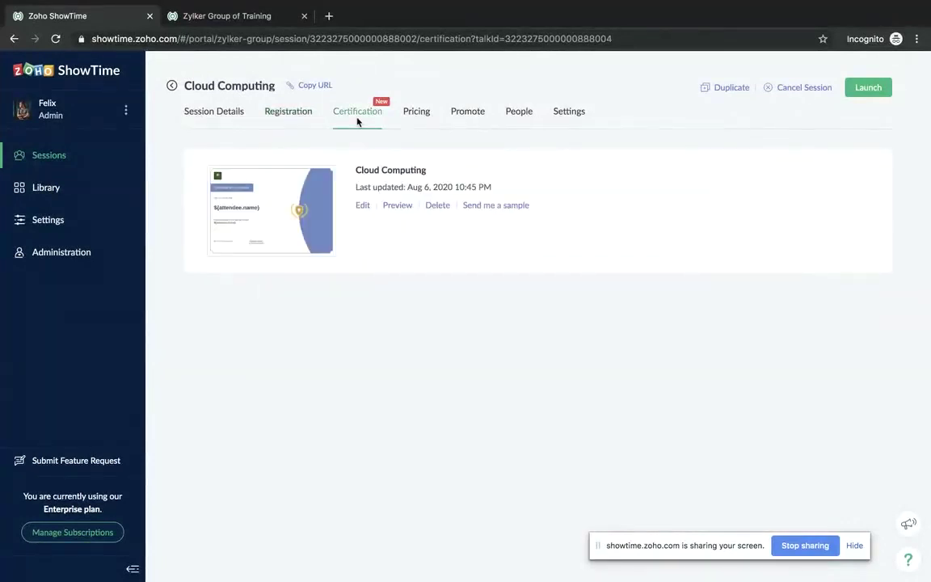
click(408, 118)
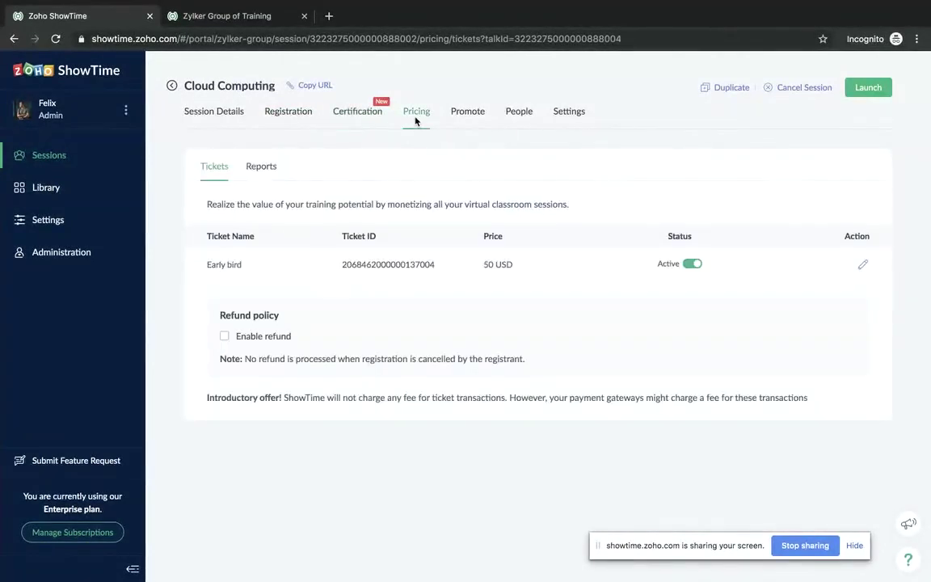
click(467, 116)
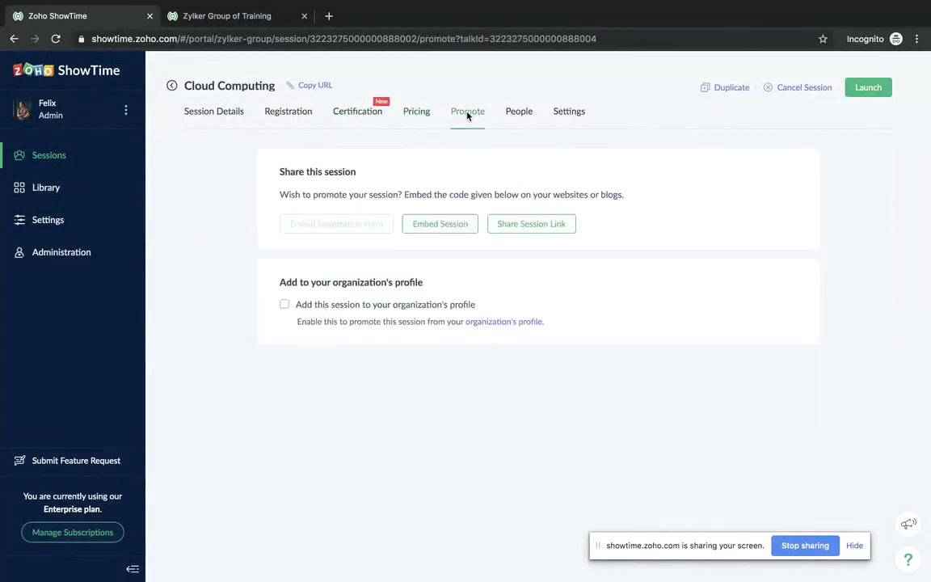
click(518, 115)
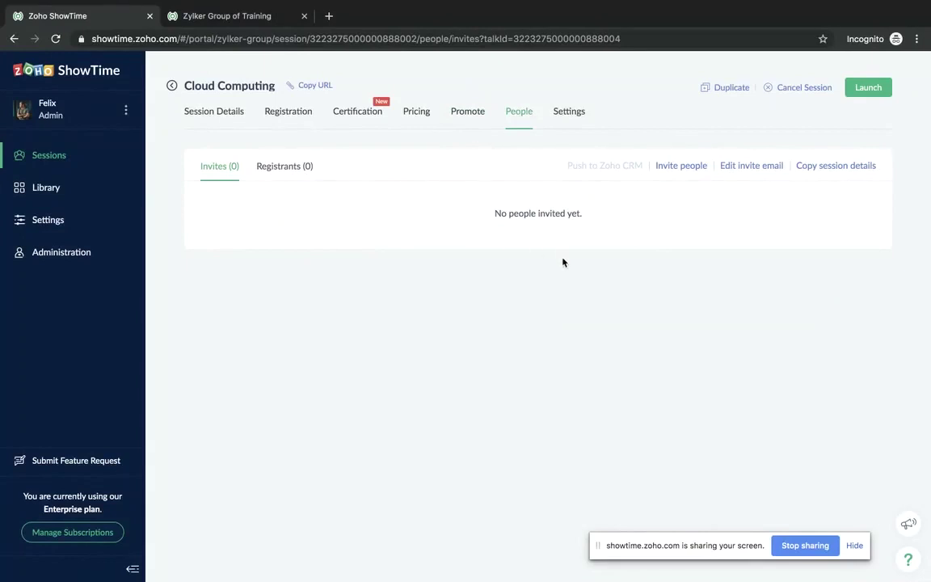
click(565, 116)
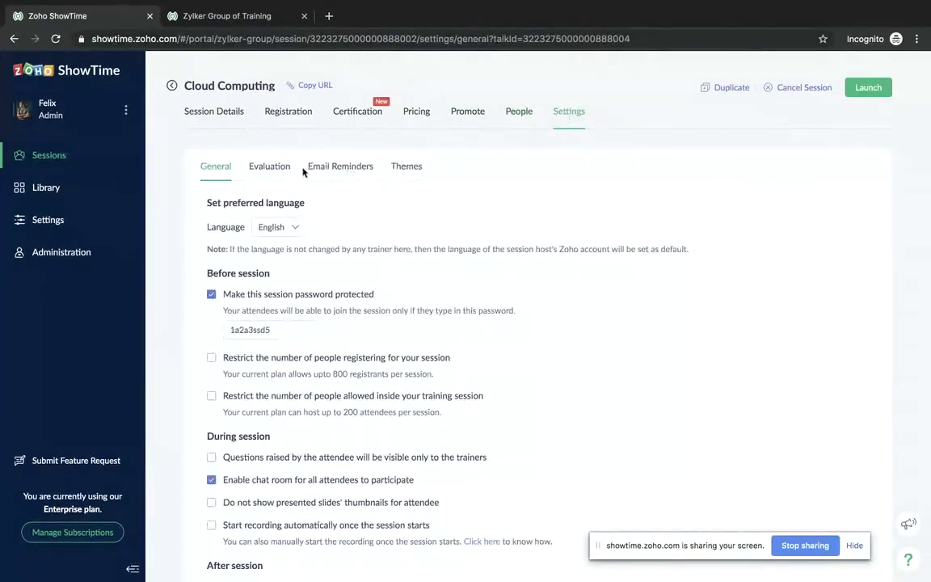
scroll(420, 517, down, 1)
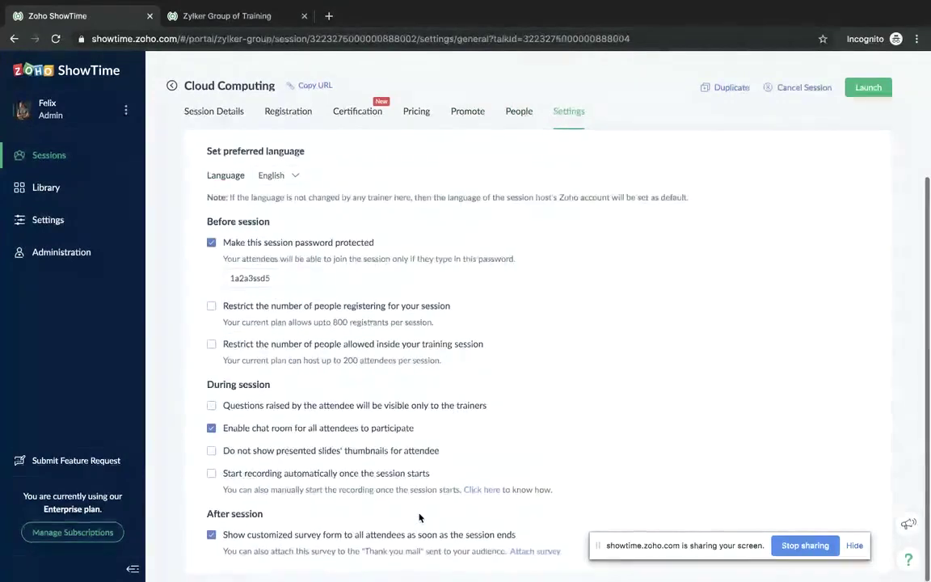
scroll(409, 396, up, 1)
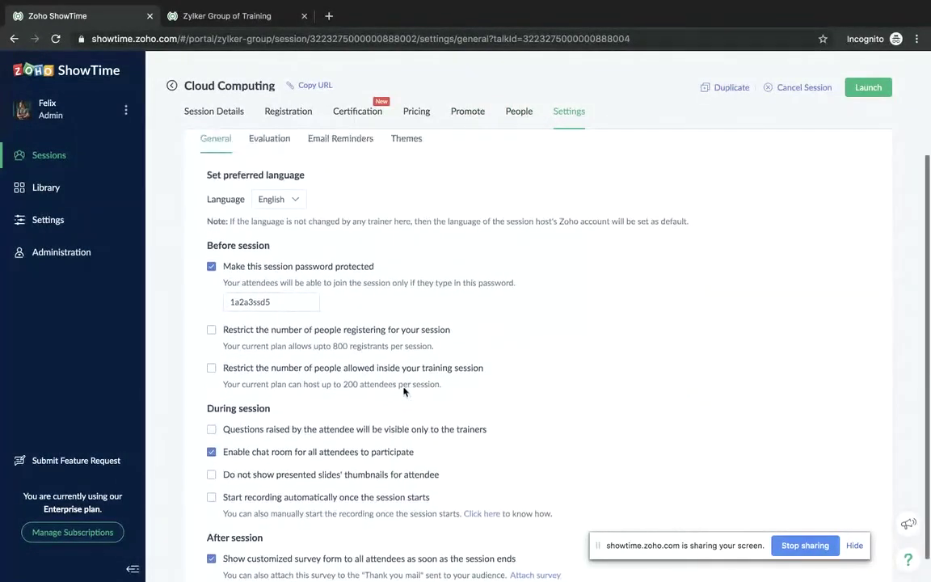
scroll(430, 530, down, 1)
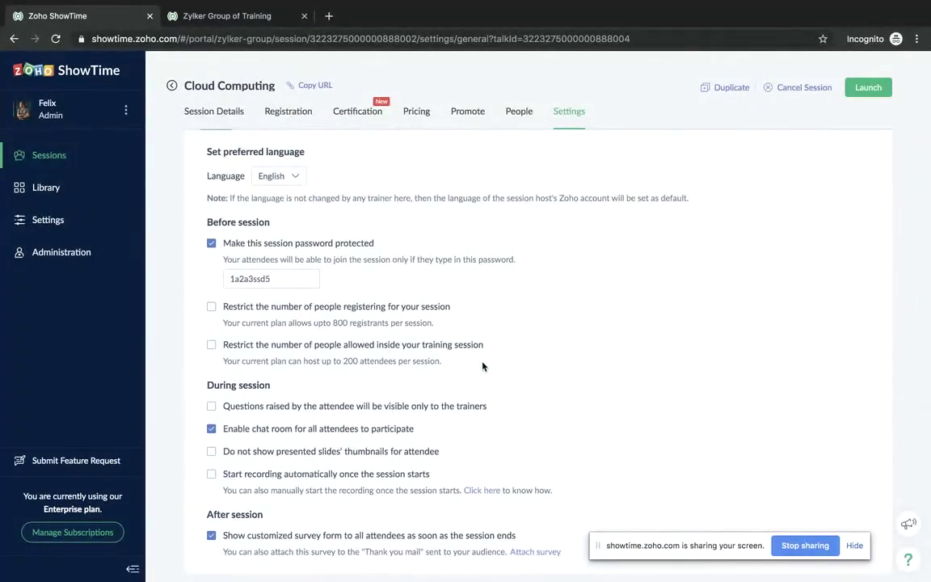
scroll(482, 366, up, 1)
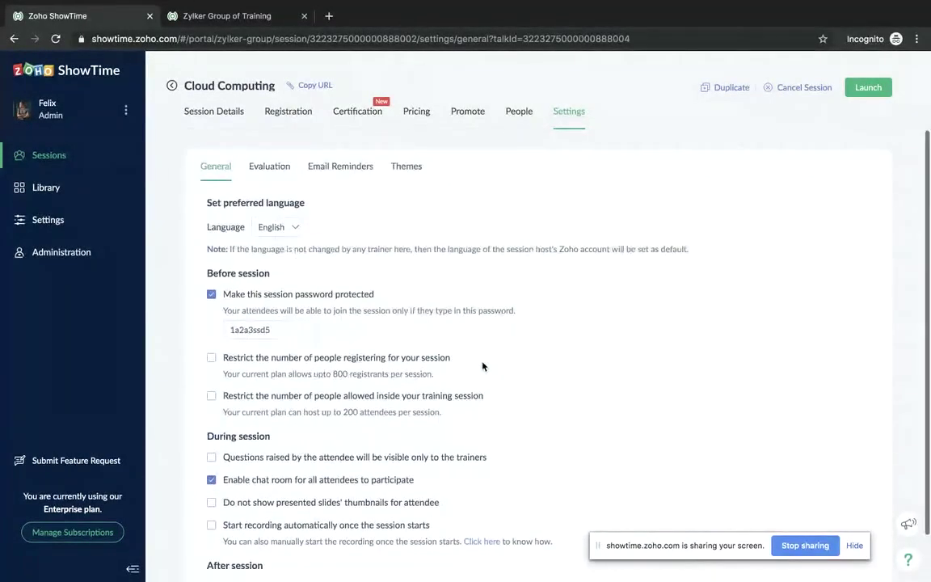
Check the Evaluation questions and the Email Reminders & Notifications list
click(280, 176)
click(327, 168)
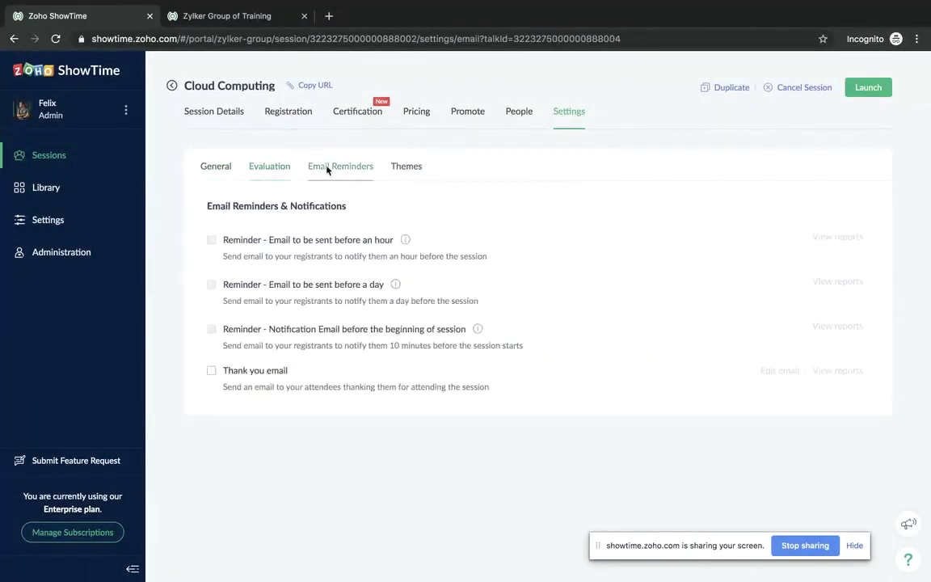
drag(671, 557, 468, 557)
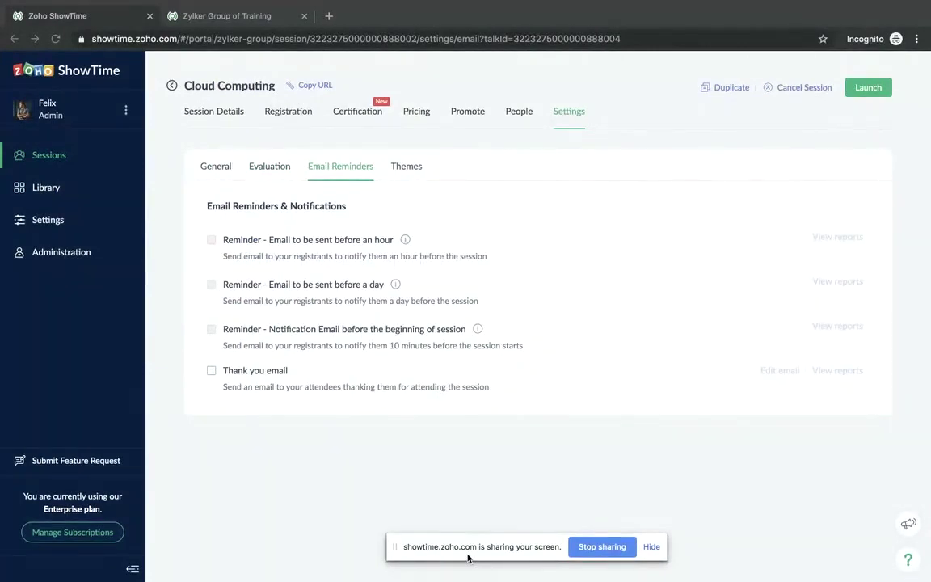
Launch Cloud Computing, allowing microphone and camera access but entering with audio and video off
click(867, 91)
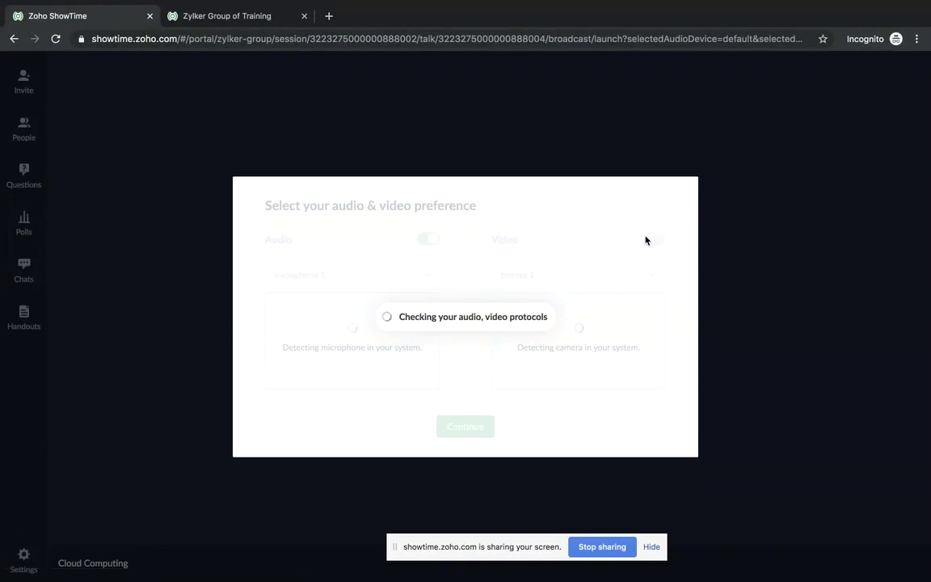
click(253, 118)
click(253, 118)
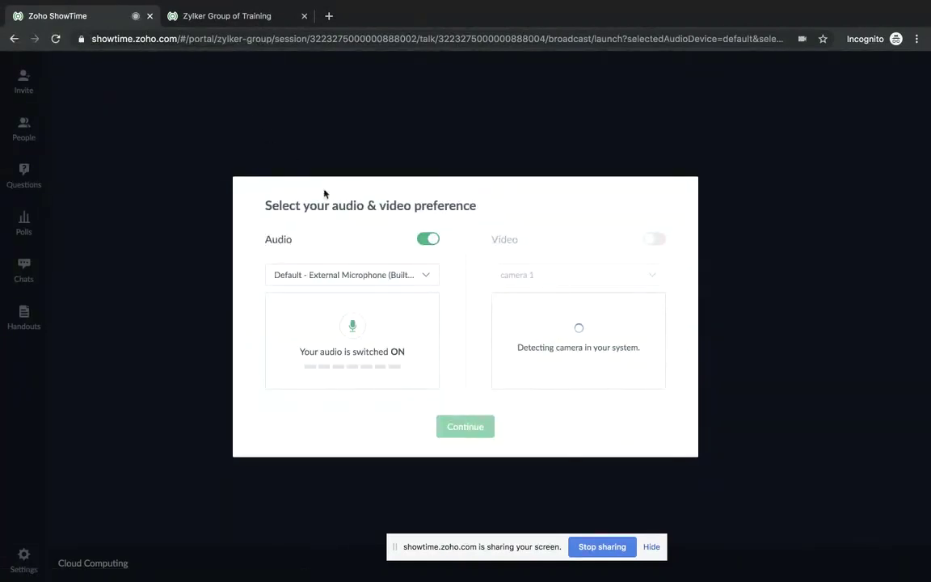
click(433, 232)
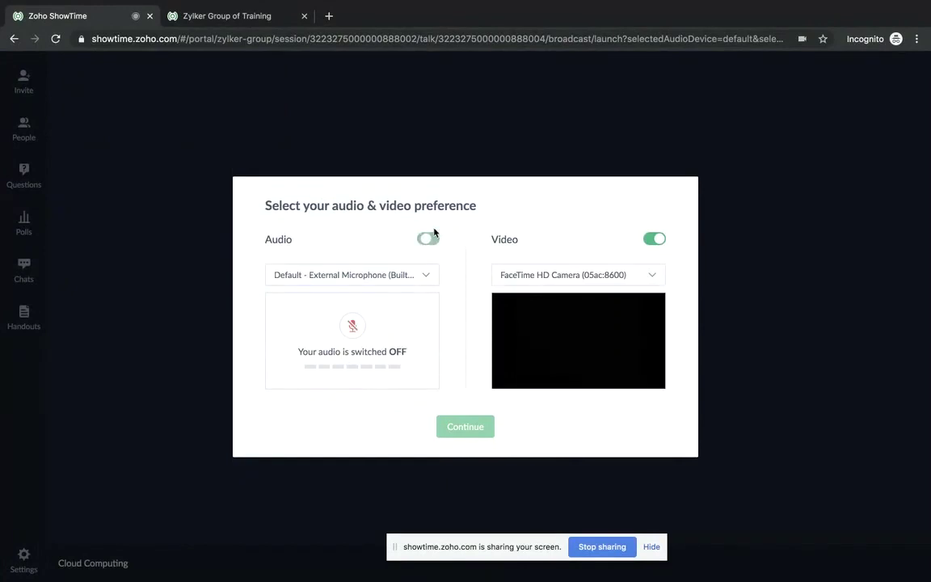
click(655, 246)
click(466, 428)
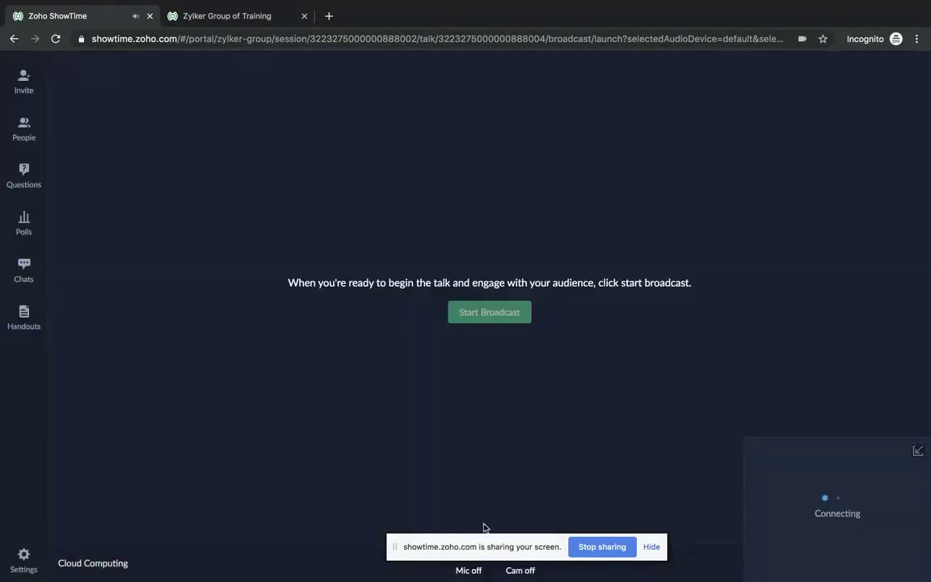
drag(485, 549, 392, 521)
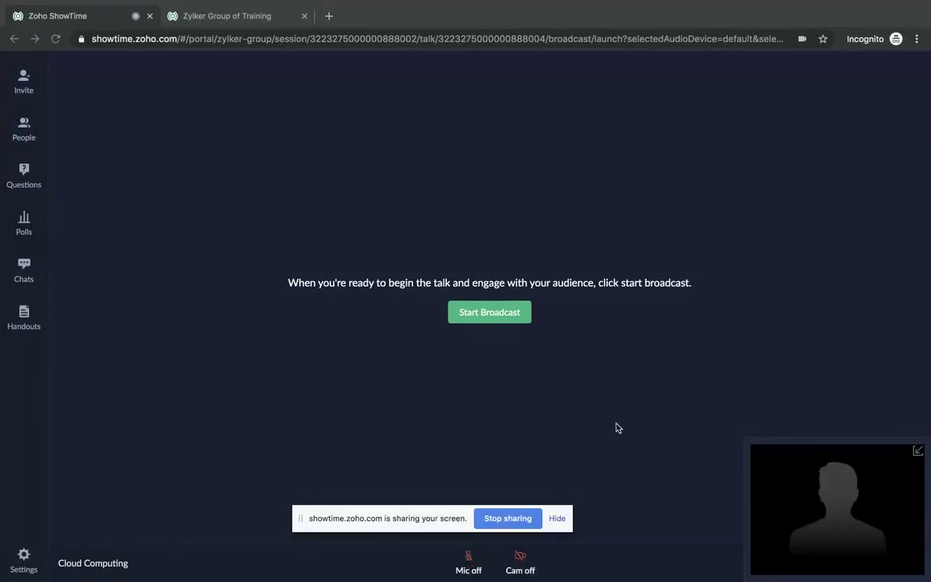
Start the live broadcast of the Basics of Economics slides and dismiss the Record tip
click(481, 314)
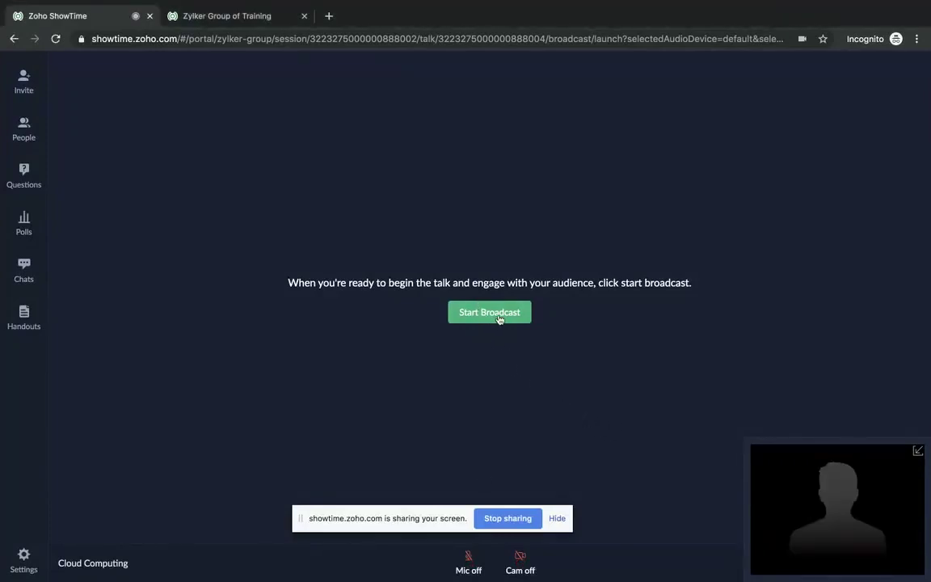
drag(409, 518, 280, 558)
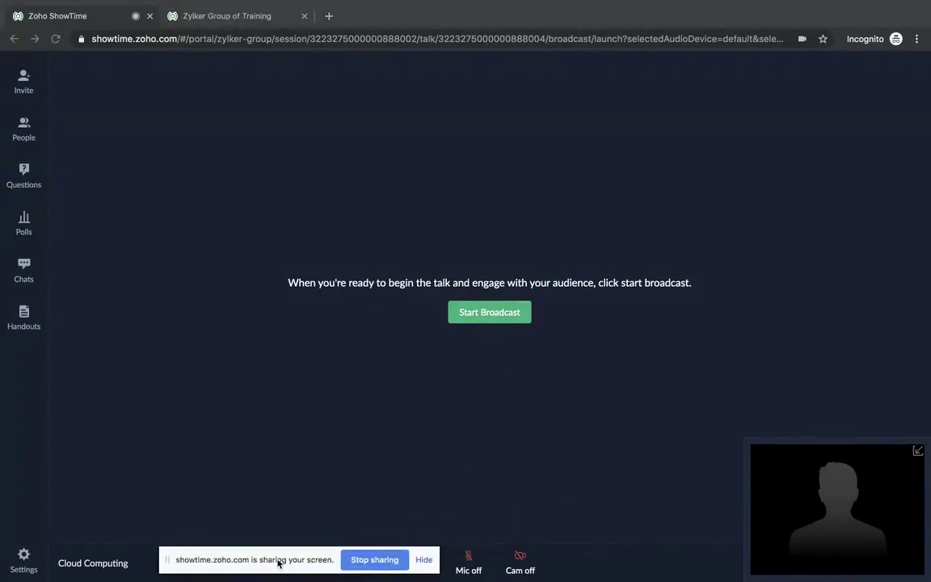
click(489, 313)
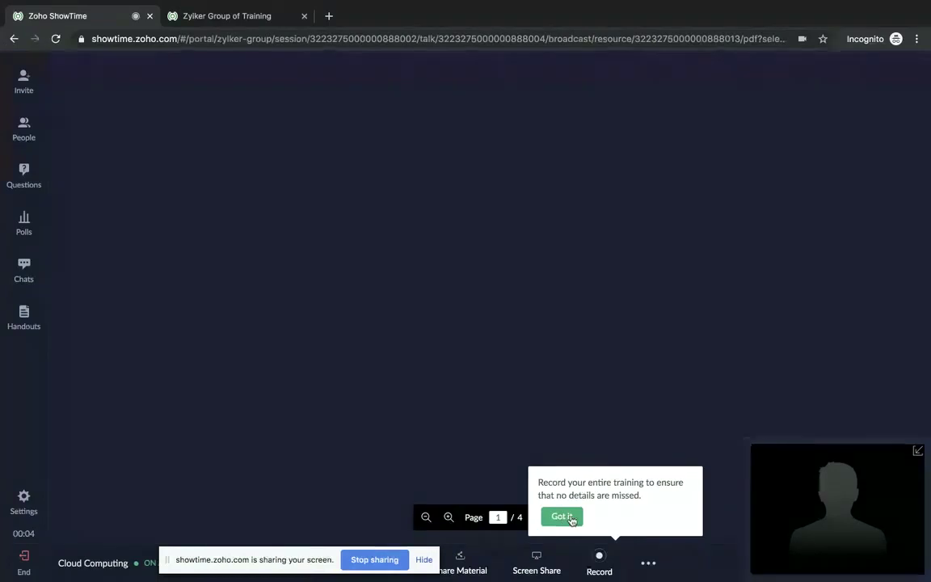
click(567, 518)
drag(305, 560, 261, 523)
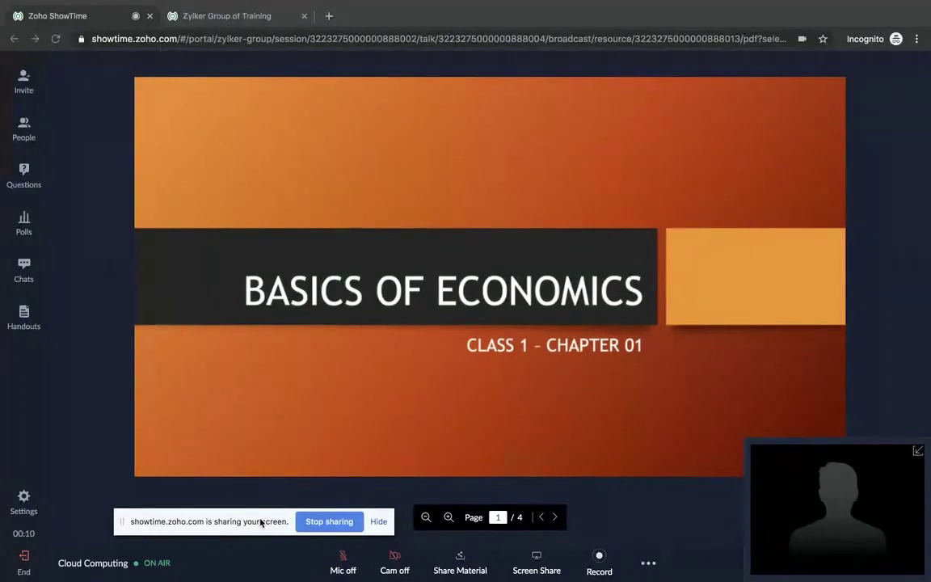
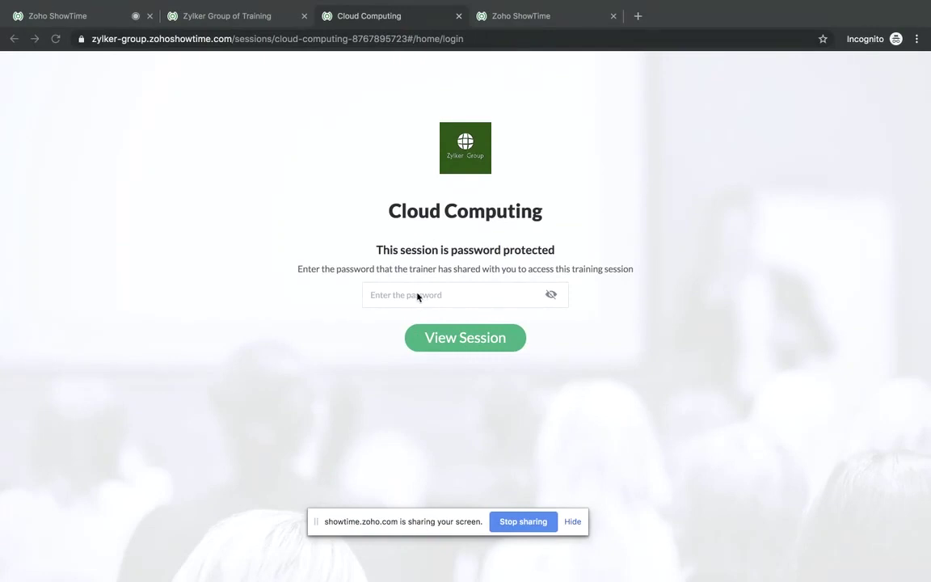
Begin a new ShowTime session and name it 'Cloud Computing'
click(529, 17)
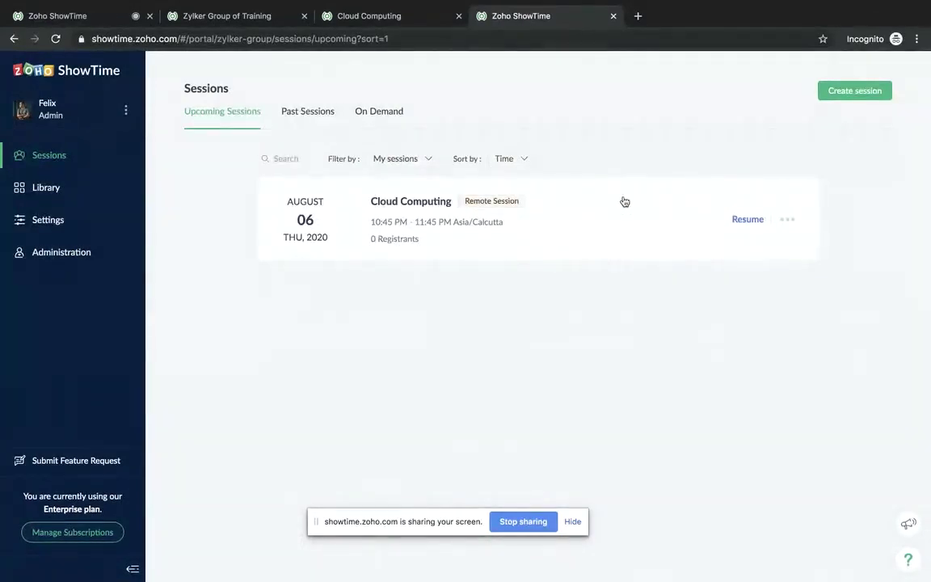
click(835, 91)
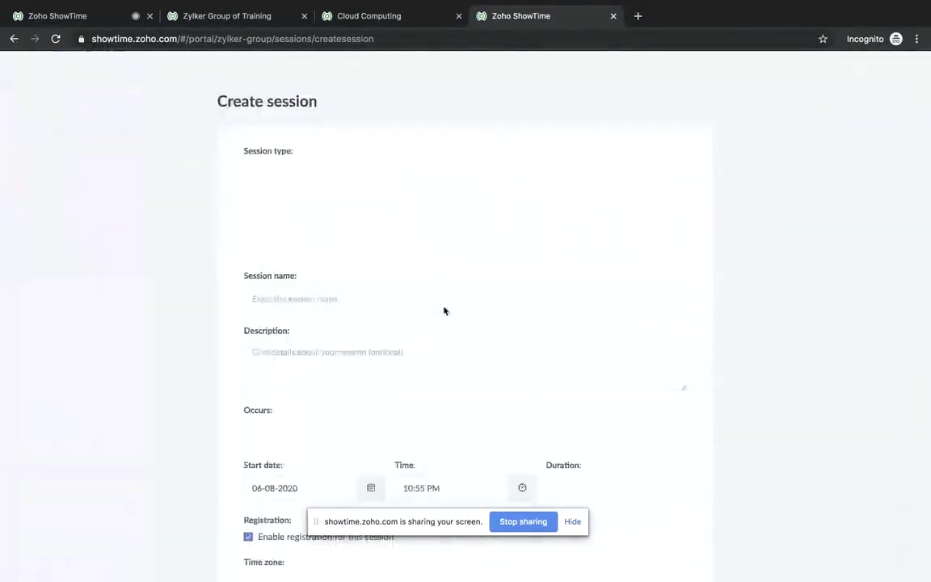
click(351, 306)
text(Cloud Computing)
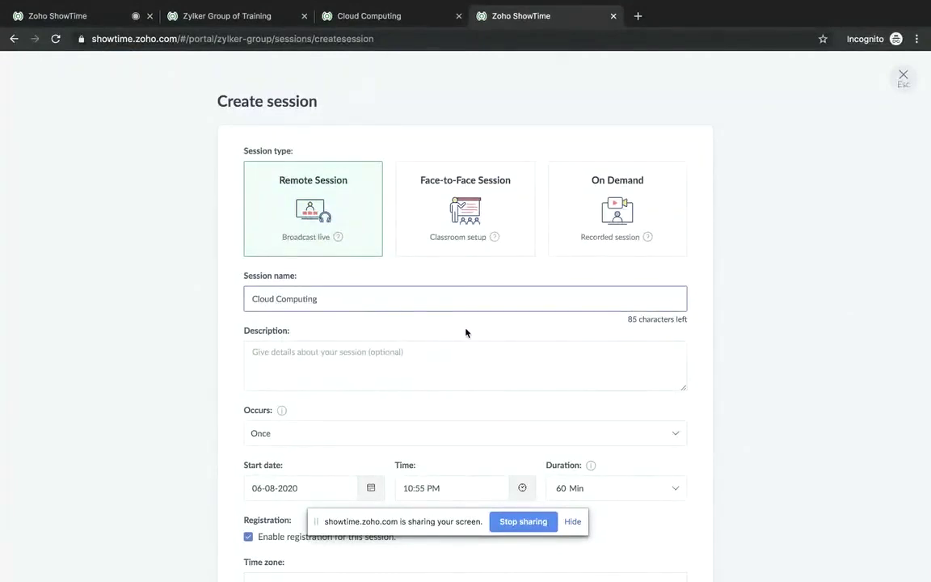
Uncheck Enable registration and create the session
scroll(465, 332, down, 3)
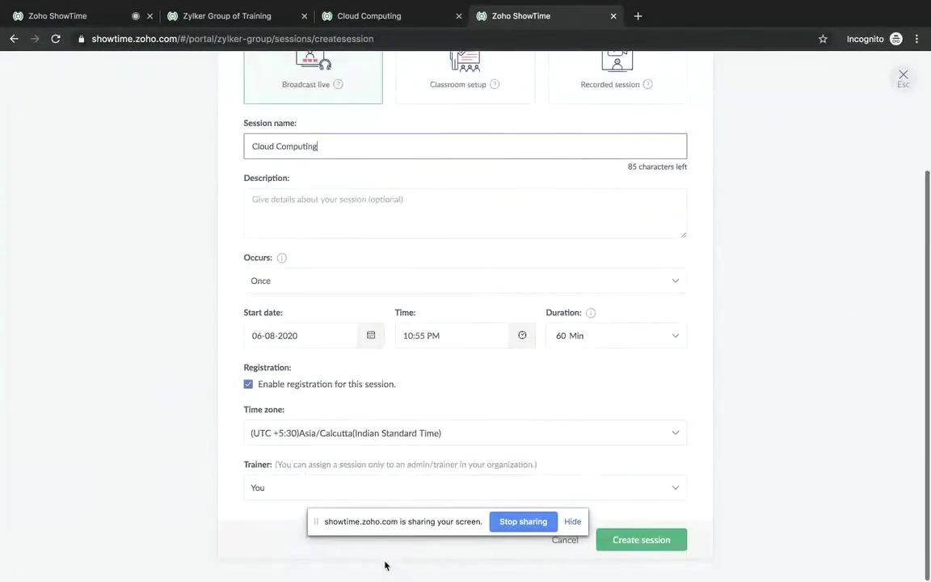
drag(394, 527, 194, 540)
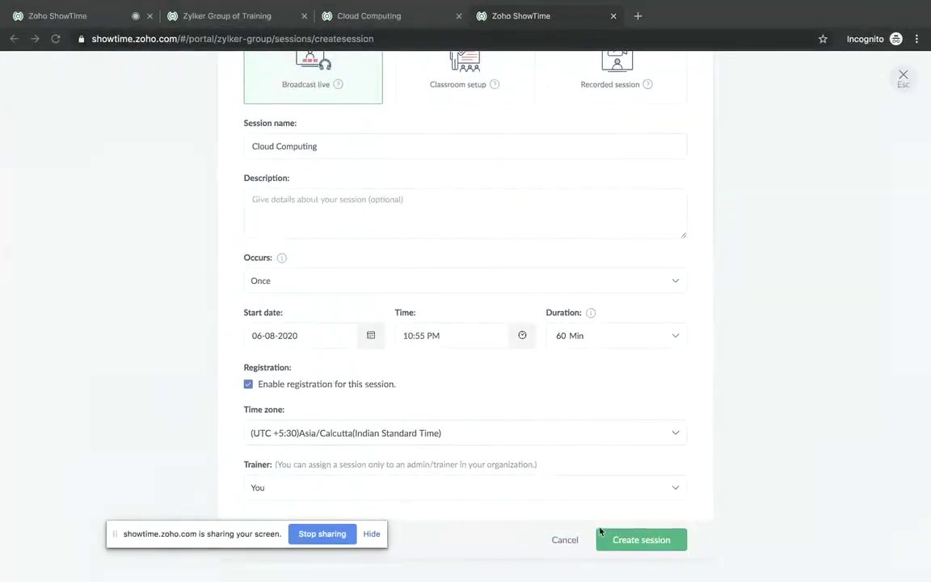
click(249, 385)
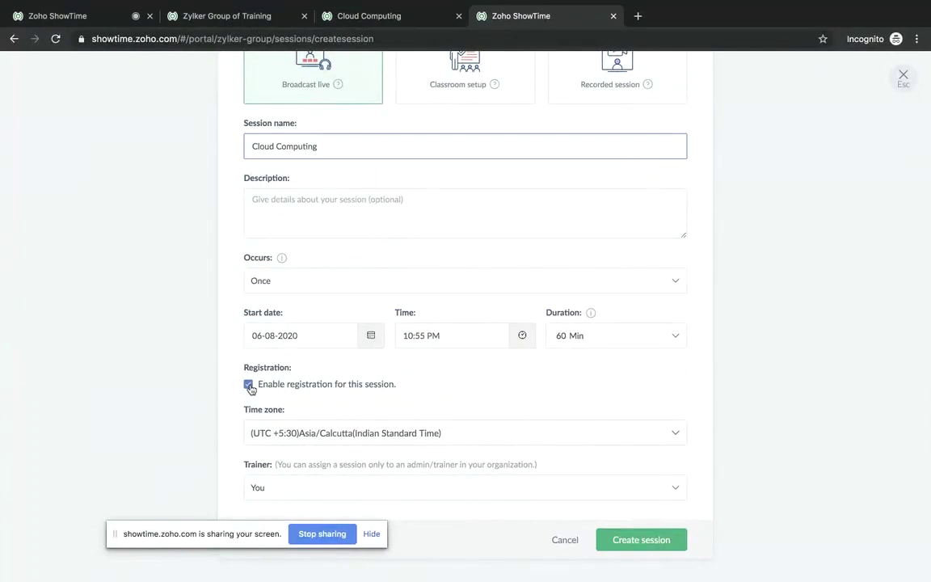
click(249, 384)
click(638, 538)
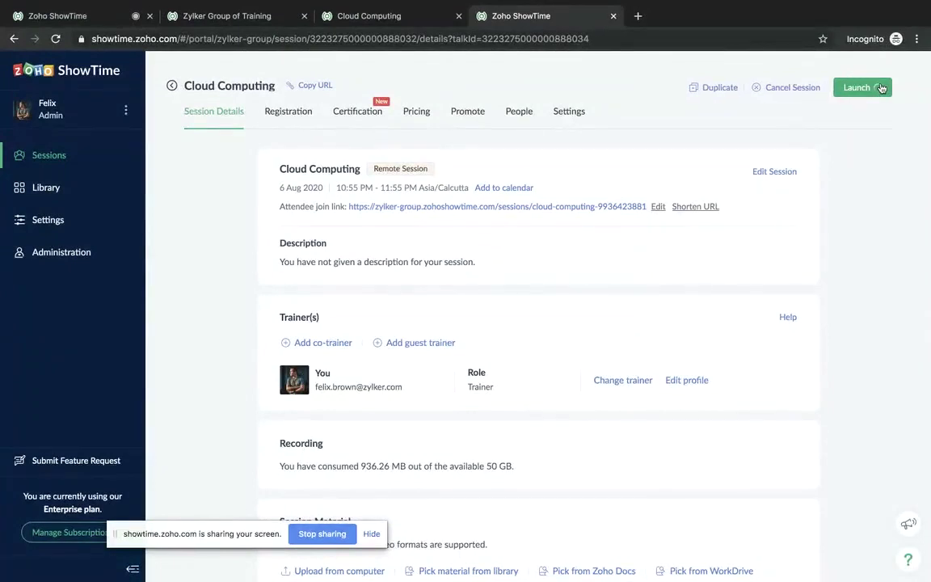
Launch the Cloud Computing session with microphone and camera switched off
click(873, 87)
click(110, 17)
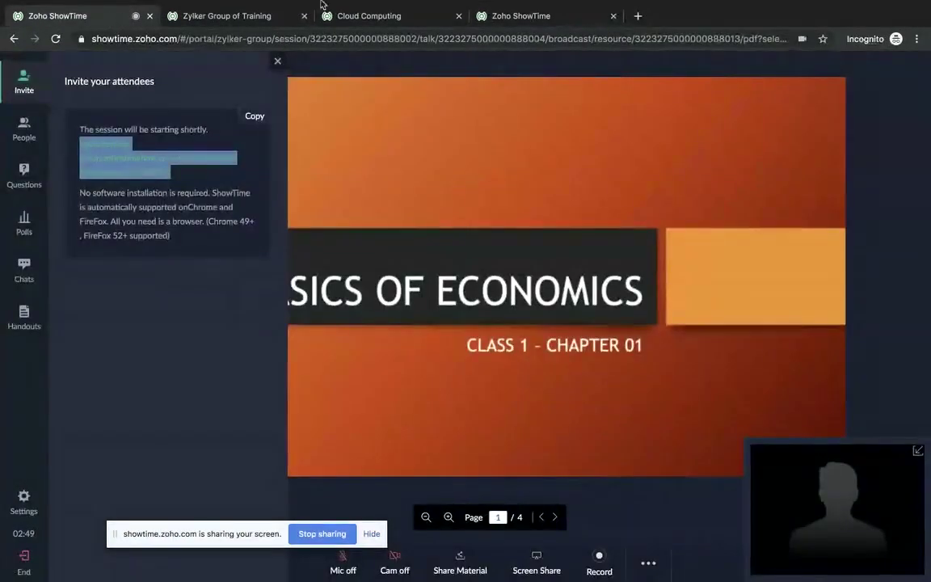
click(558, 16)
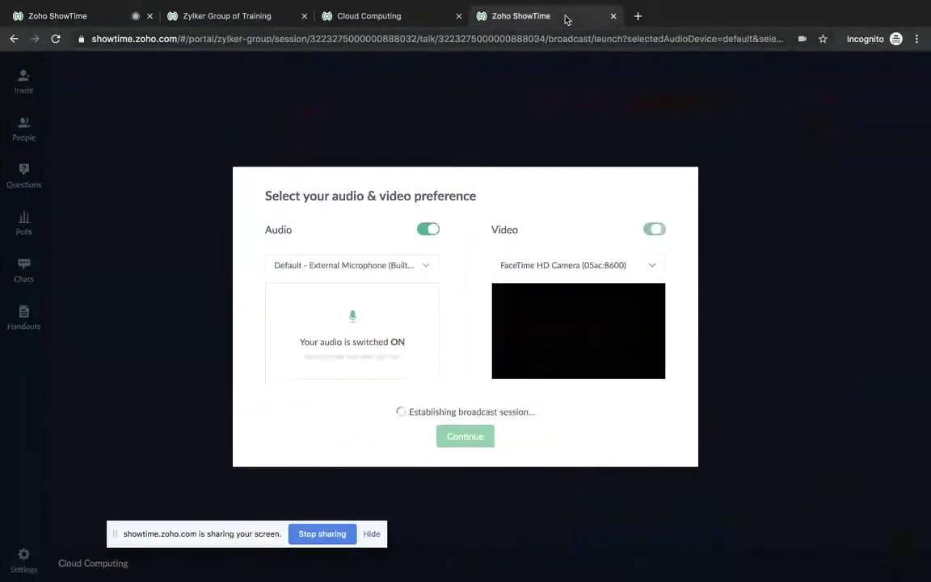
click(428, 238)
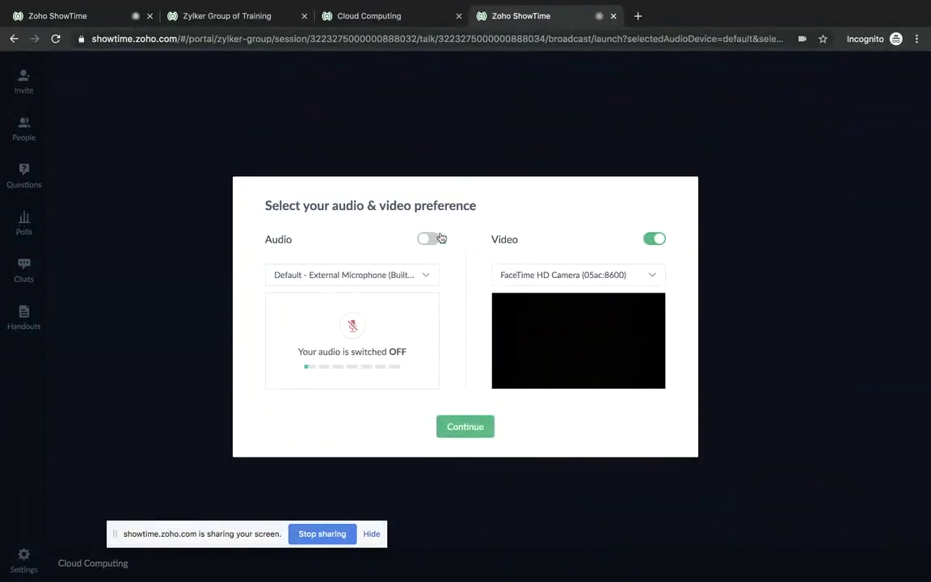
click(657, 240)
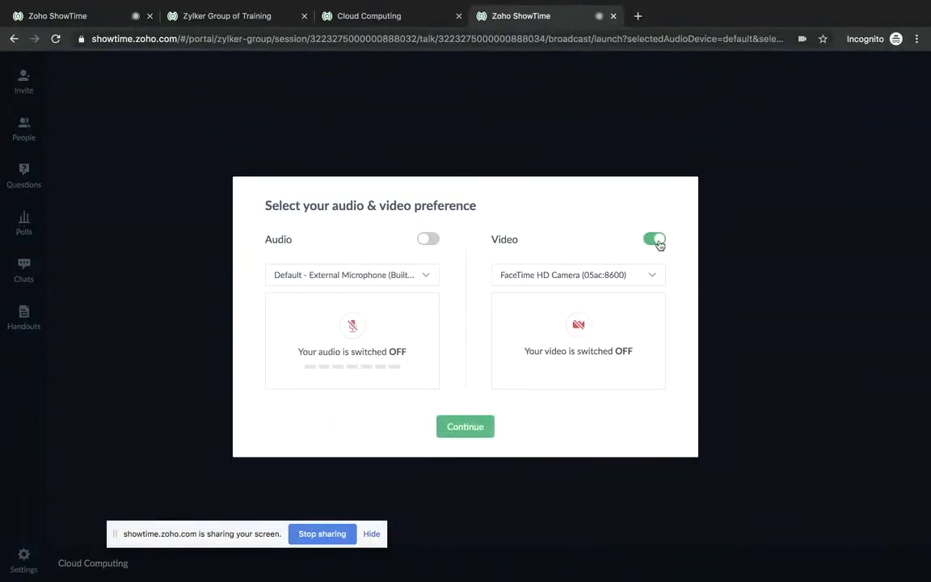
click(467, 426)
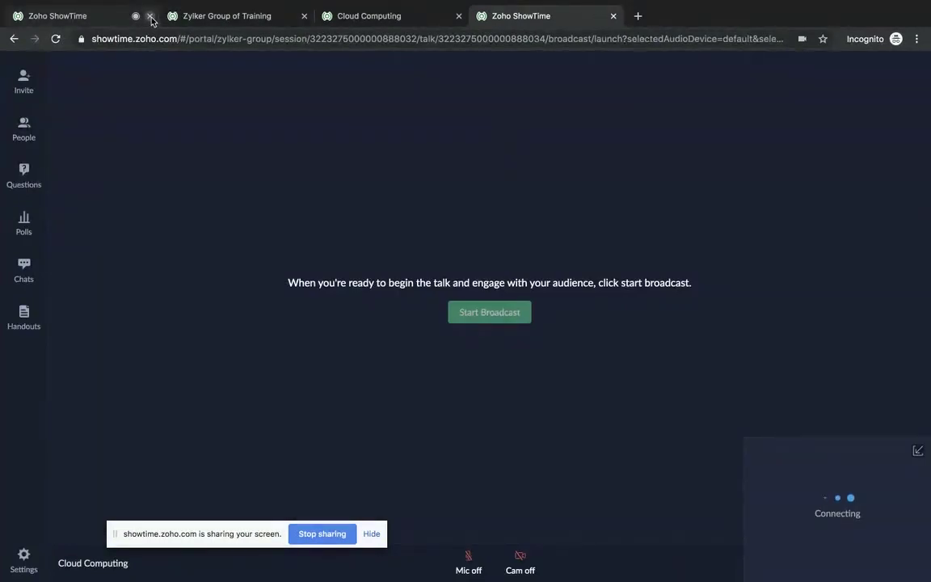
Close and leave the old presentation tab, then switch to the Cloud Computing login tab
click(150, 17)
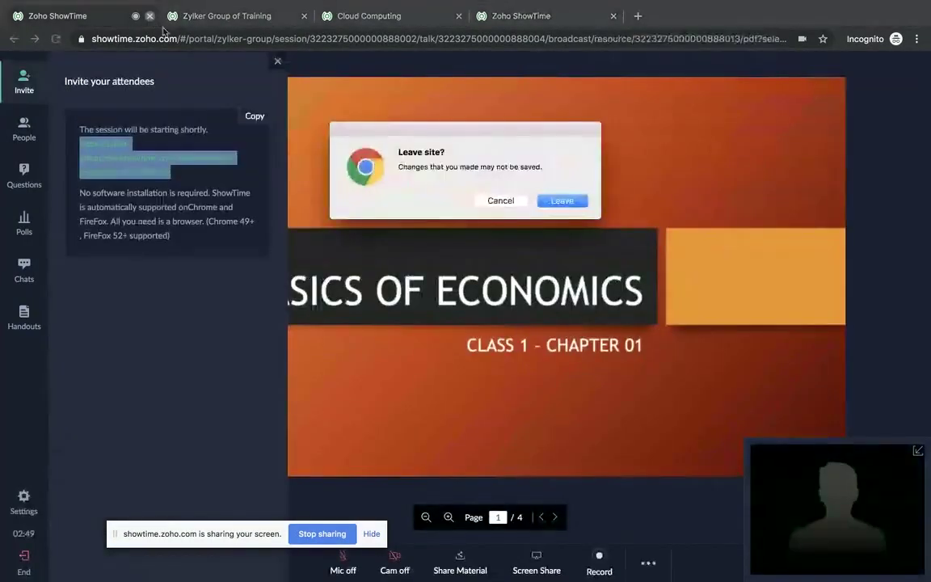
click(556, 201)
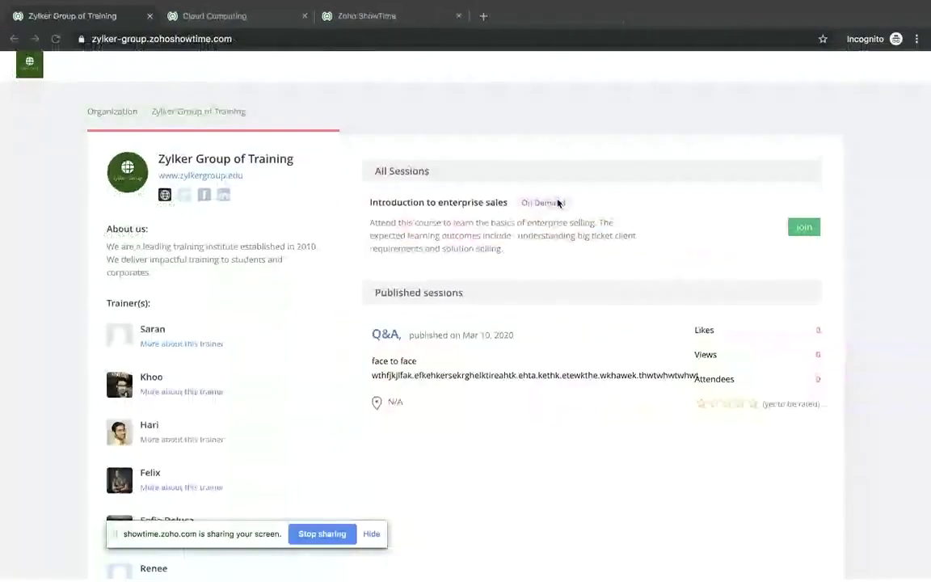
click(237, 16)
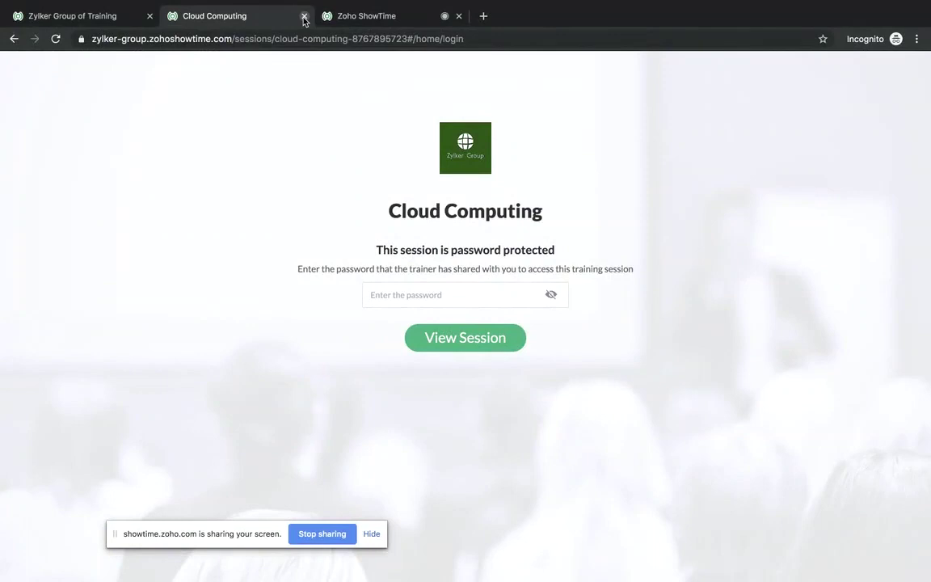
Close the login tab and start the broadcast, dismissing the recording tip
click(304, 16)
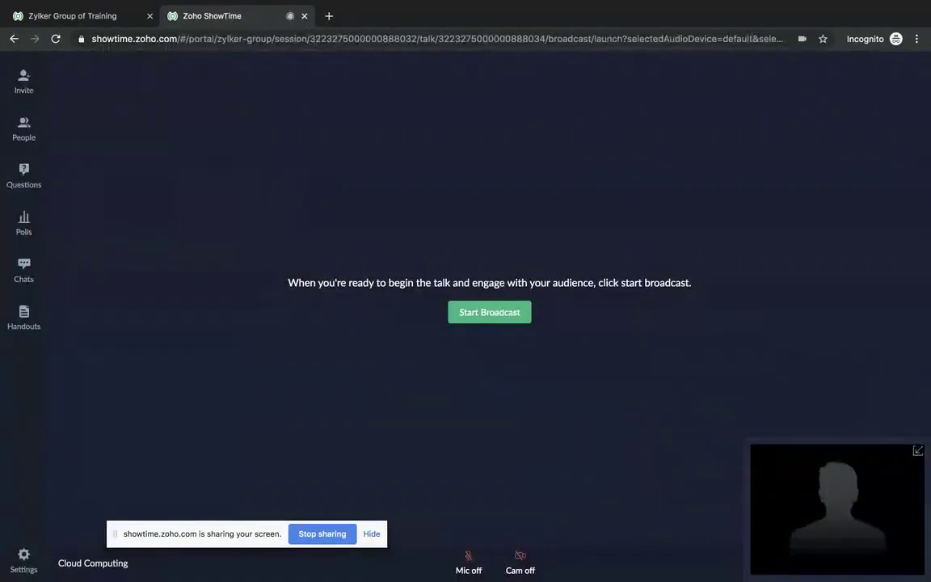
click(489, 312)
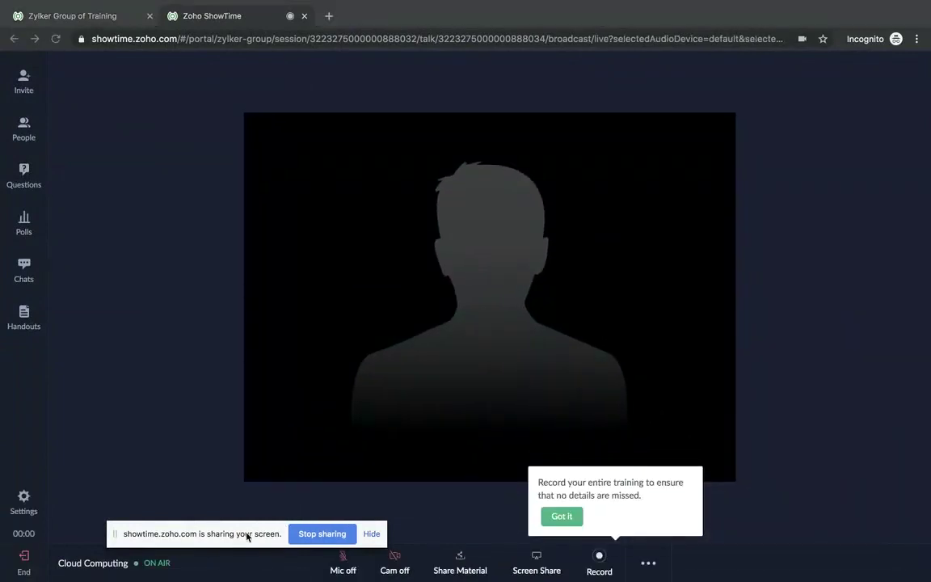
drag(245, 536, 259, 522)
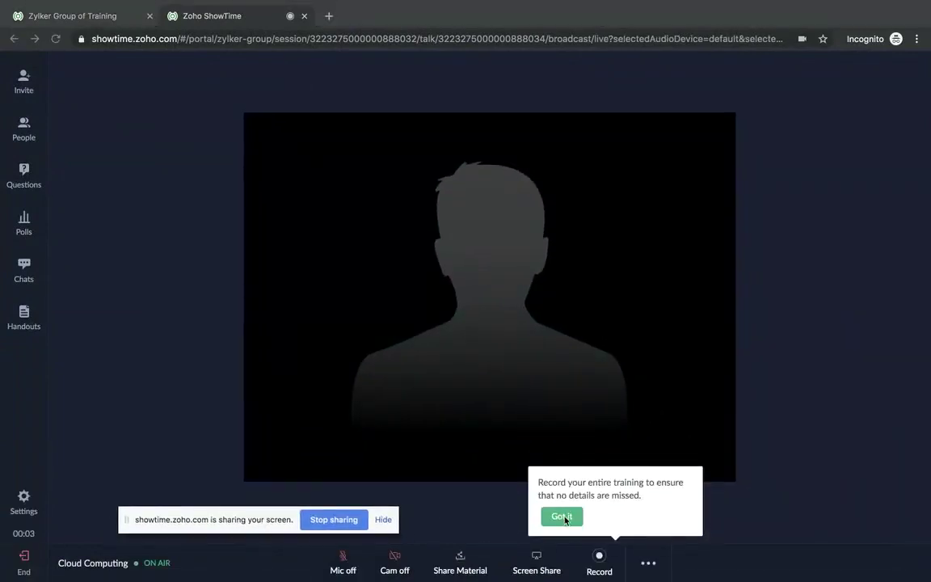
click(566, 517)
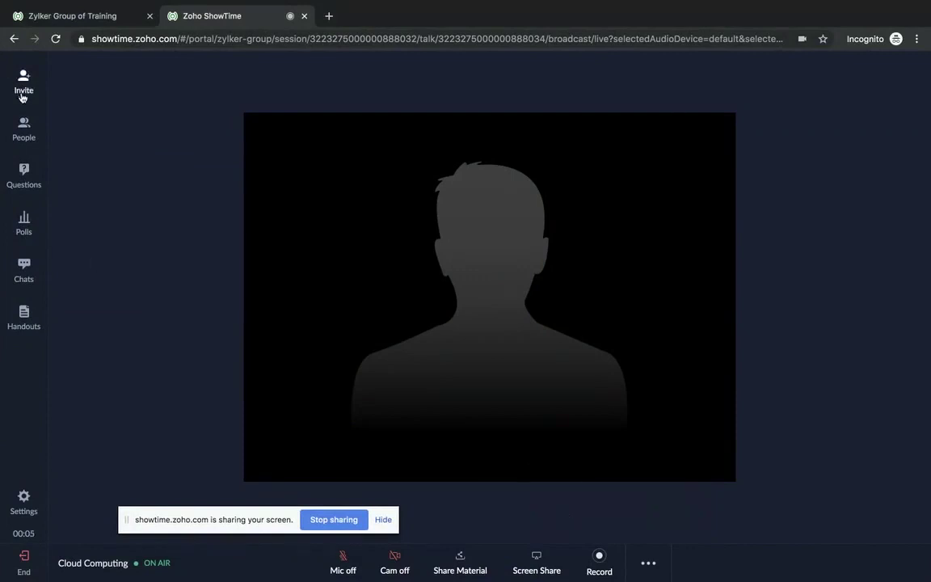
Copy the attendee join link from the Invite details and load it in a new tab
click(23, 128)
click(20, 78)
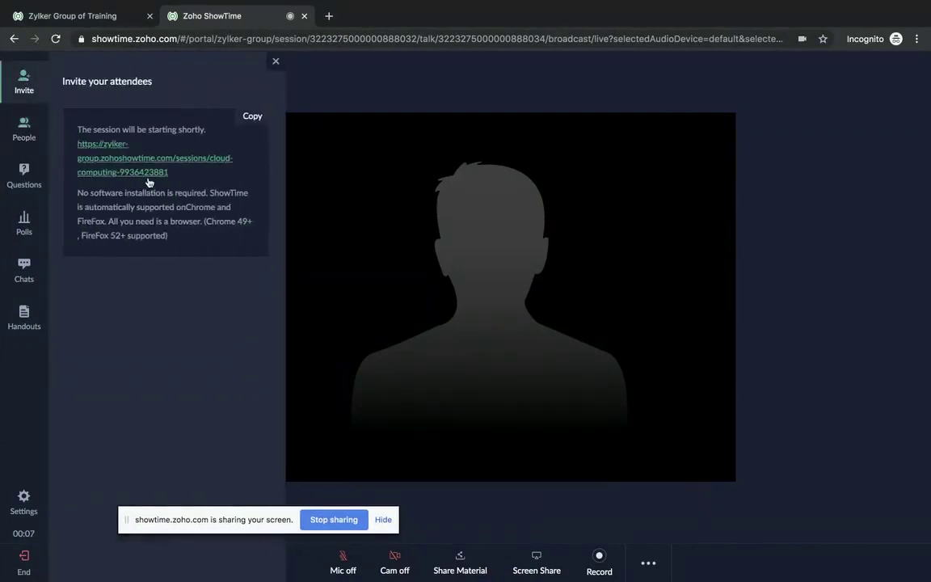
drag(172, 172, 78, 151)
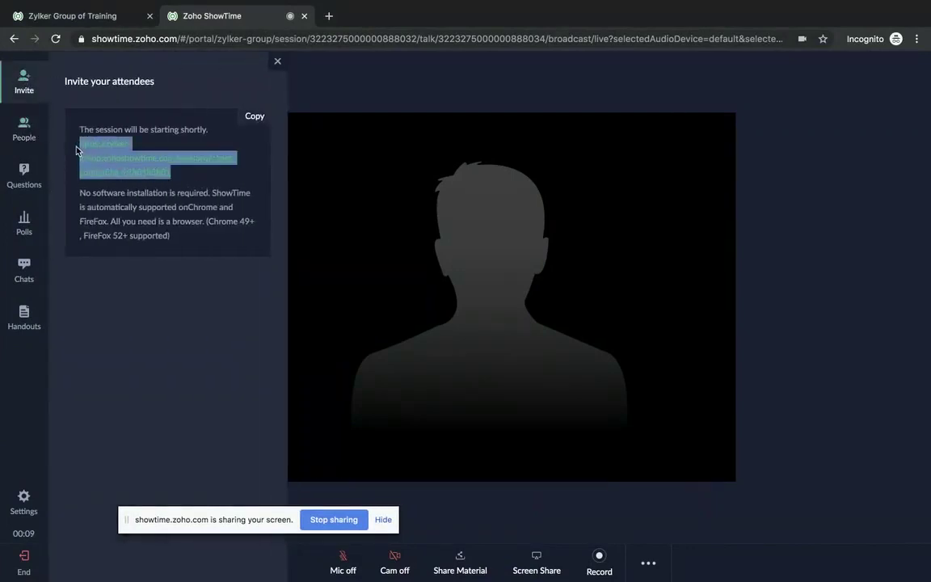
click(329, 16)
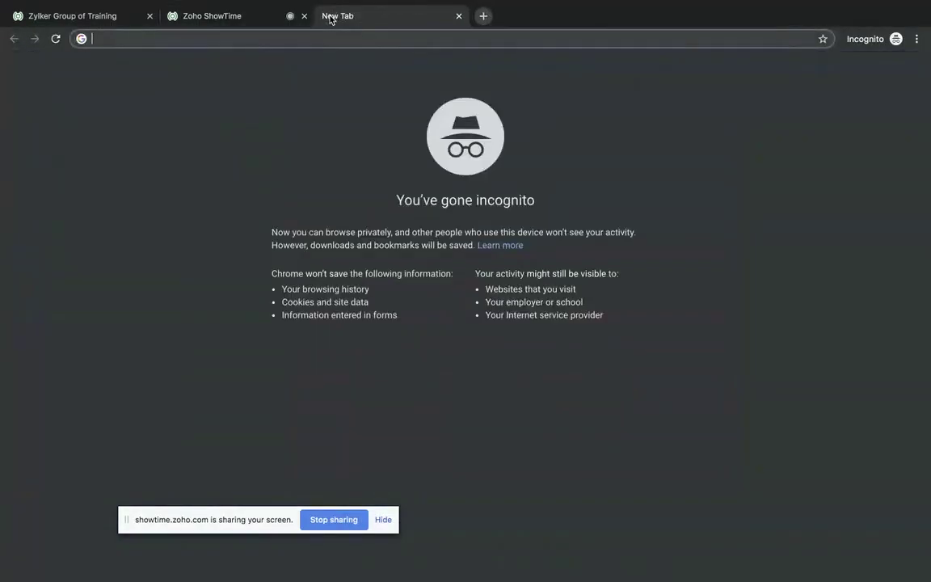
key(ctrl+v)
key(Return)
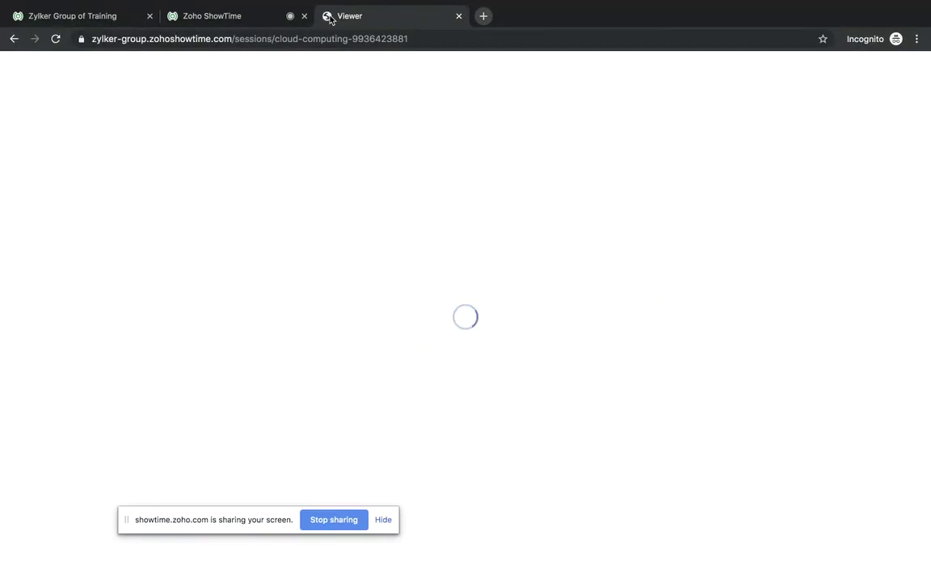
Enter the attendee's first name and last name on the viewer registration form
drag(240, 520, 743, 549)
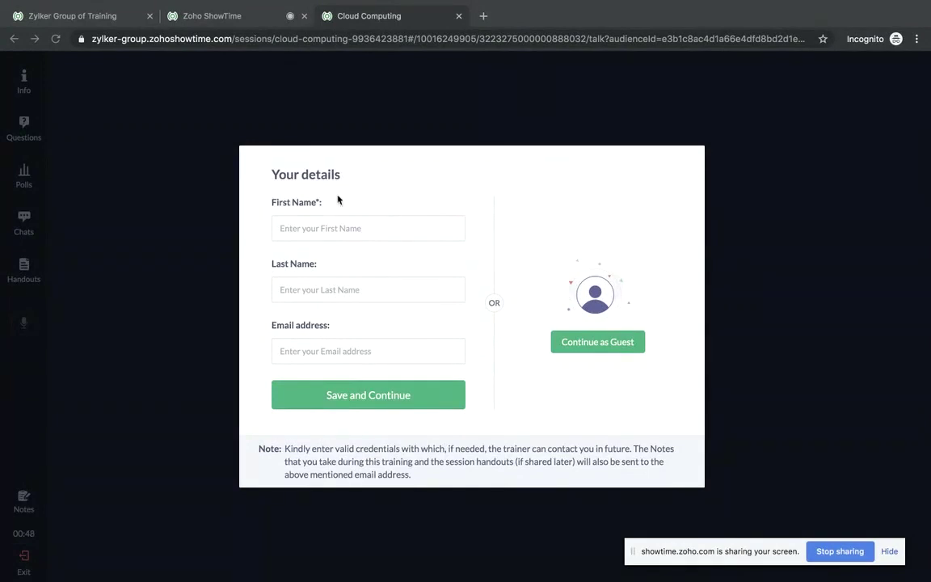
click(293, 230)
click(293, 228)
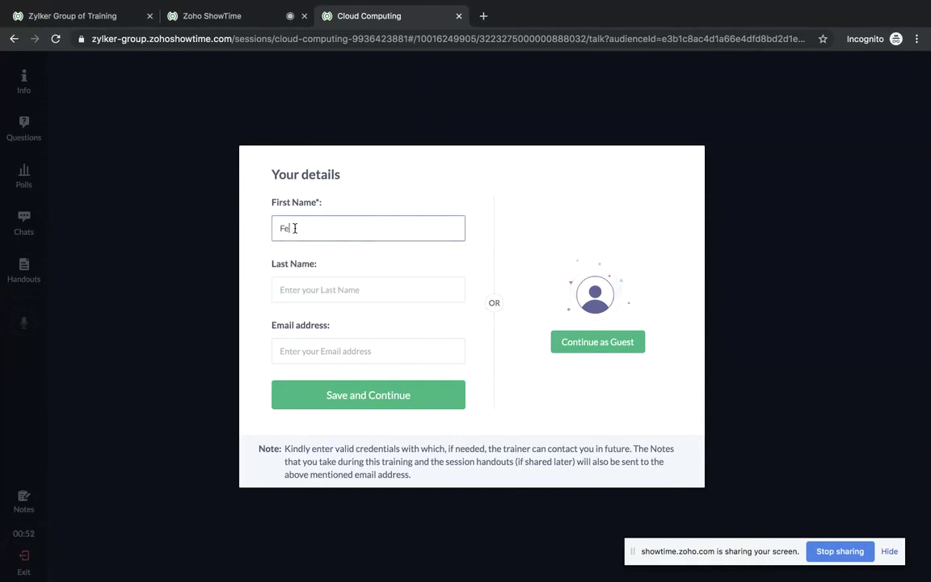
click(283, 290)
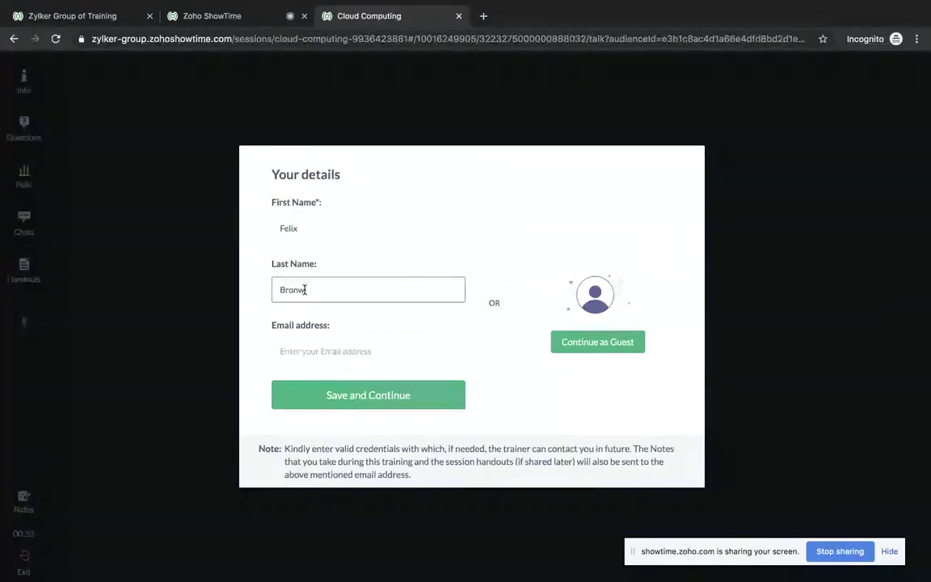
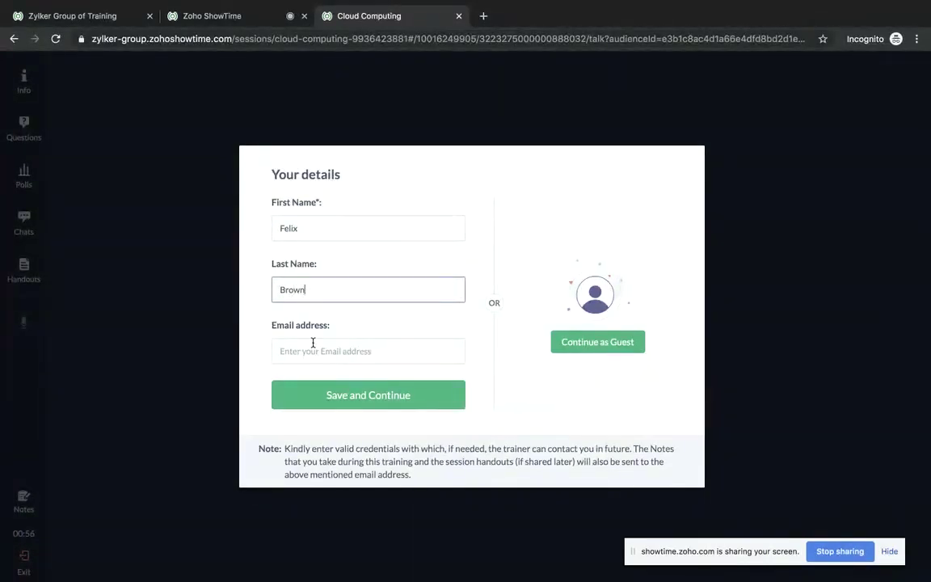
Add the attendee's e-mail address, save the details and join past the connection checks
click(314, 349)
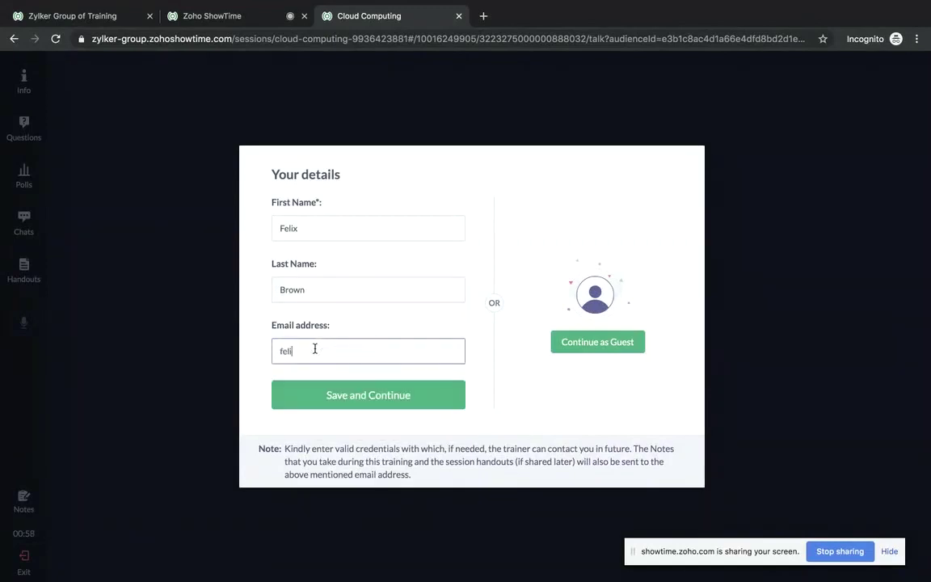
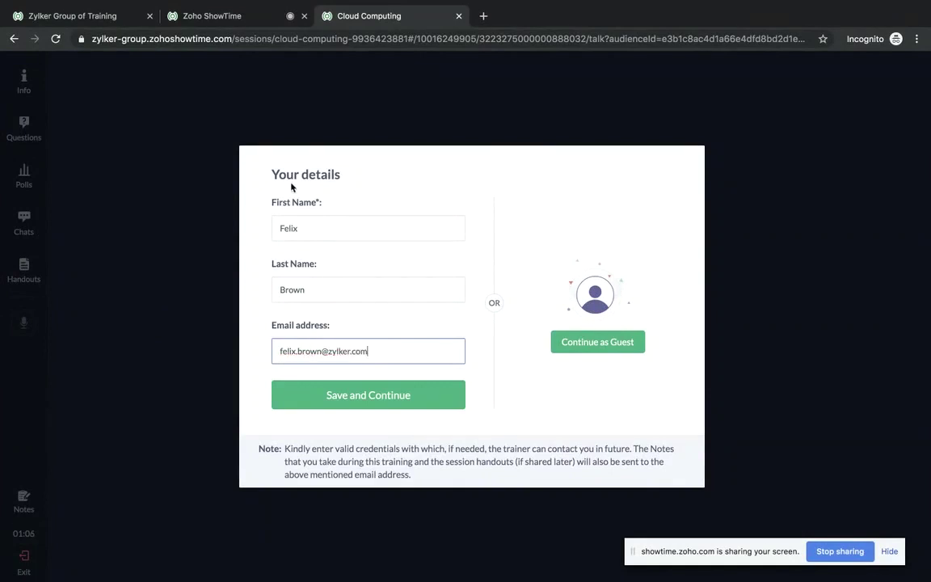
mouse_move(758, 7)
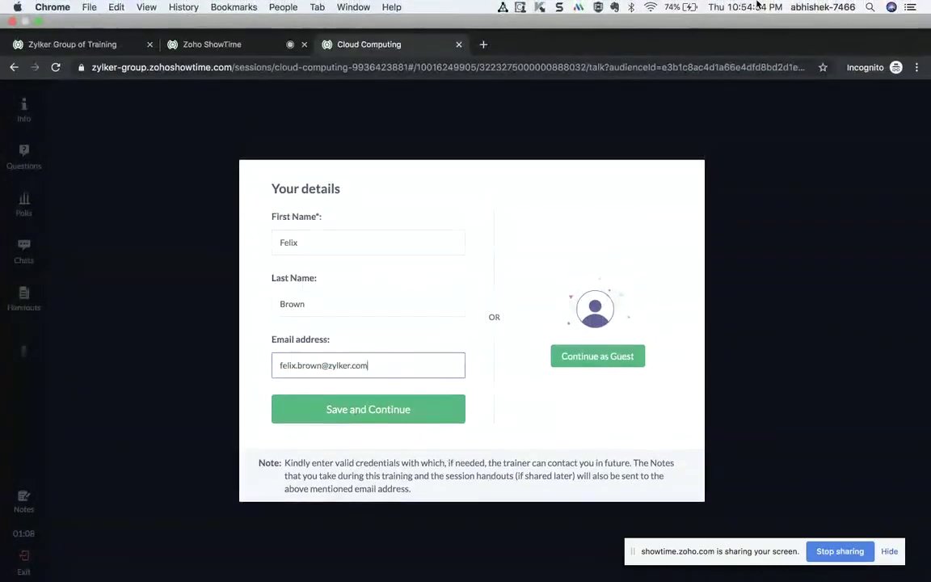
click(393, 396)
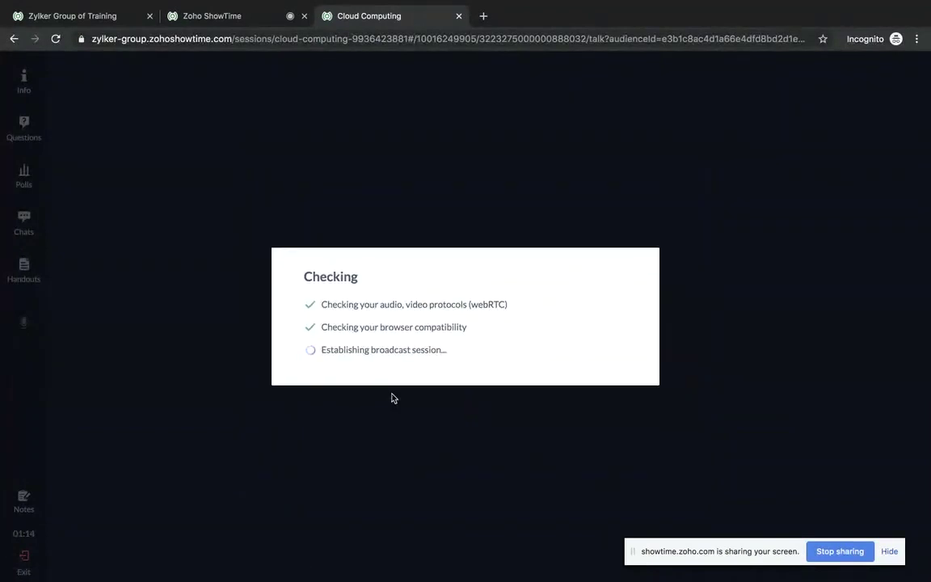
click(603, 386)
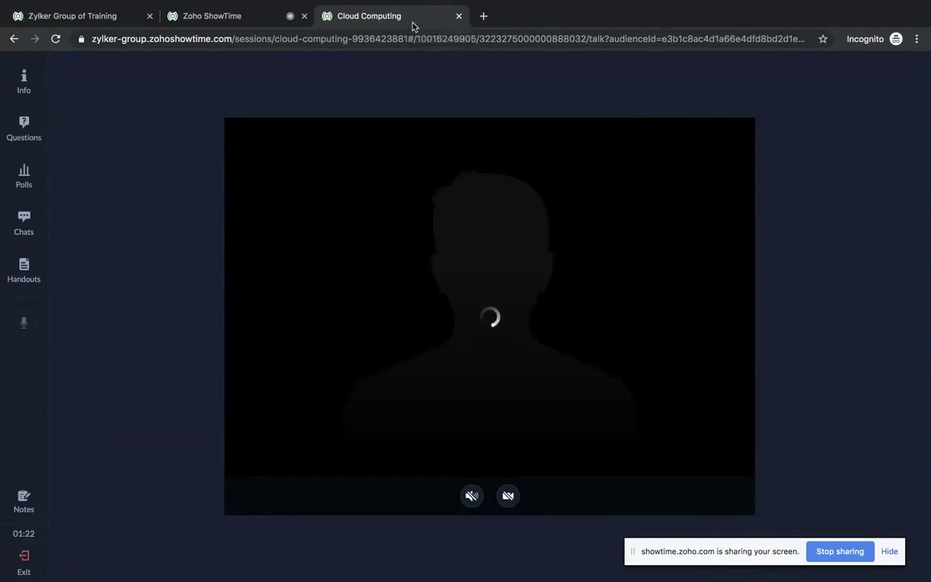
Show the presenter's People list with one attendee, briefly opening that attendee's actions menu
click(226, 16)
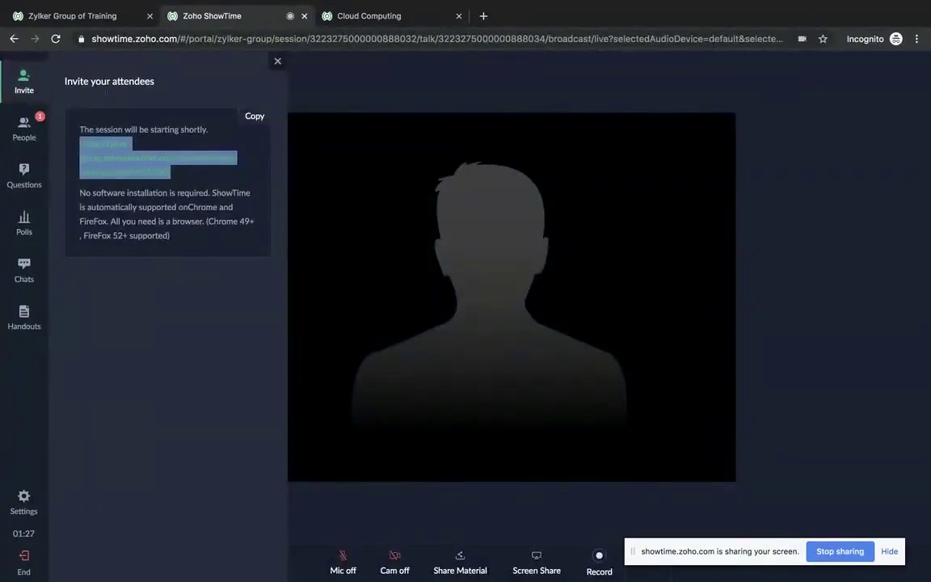
click(14, 137)
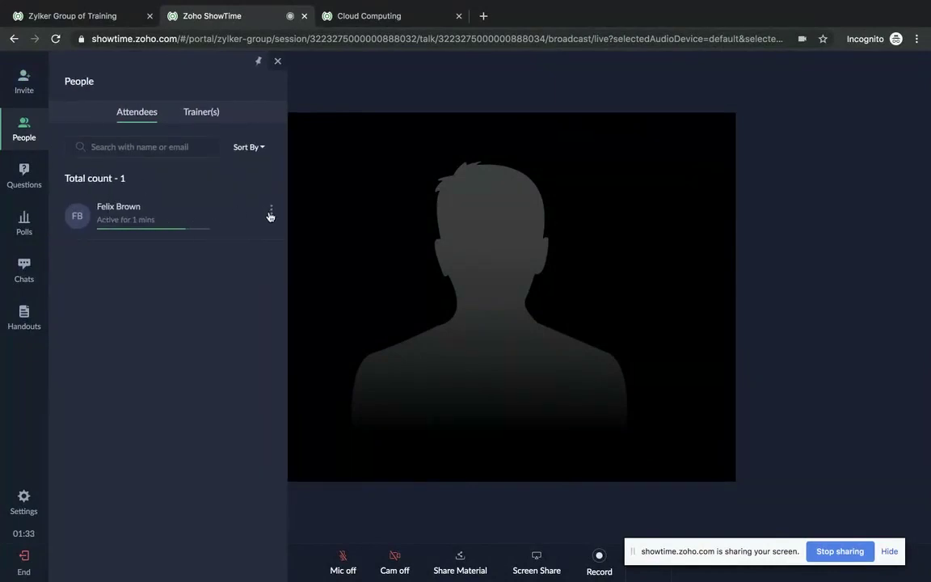
drag(714, 552, 723, 561)
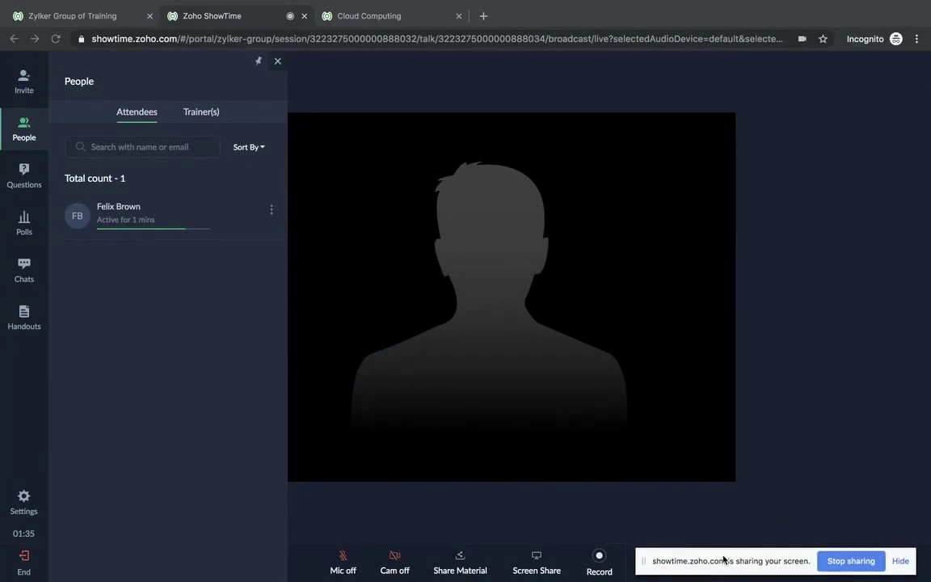
click(273, 215)
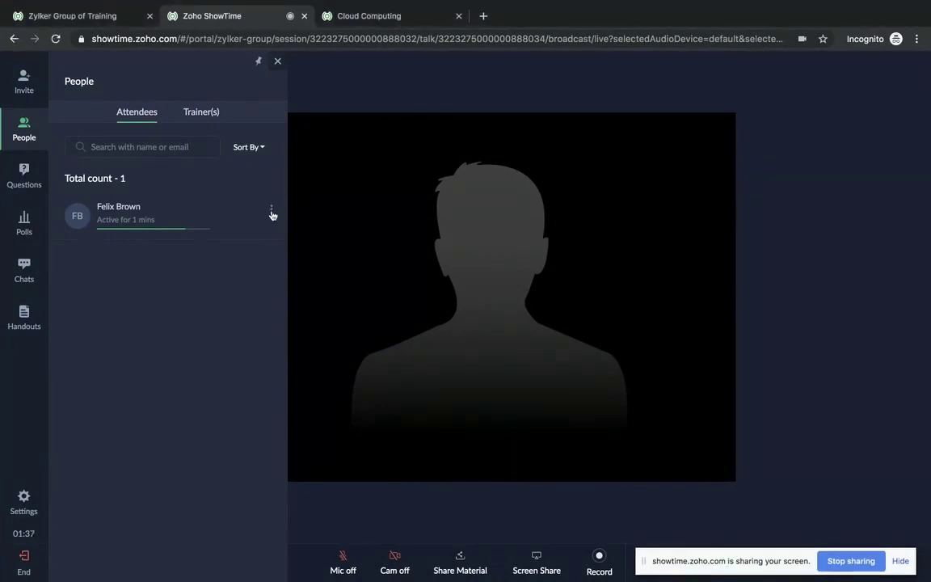
click(272, 215)
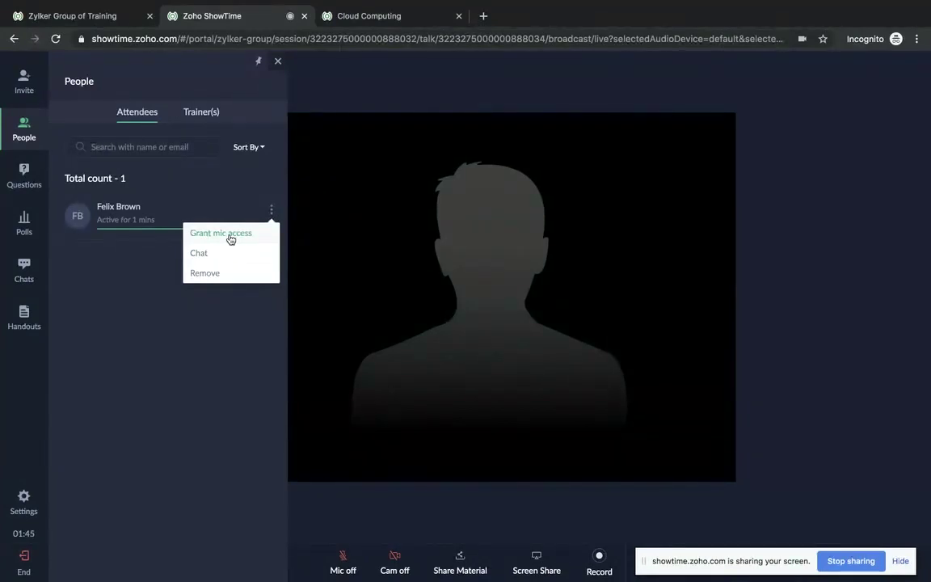
click(145, 175)
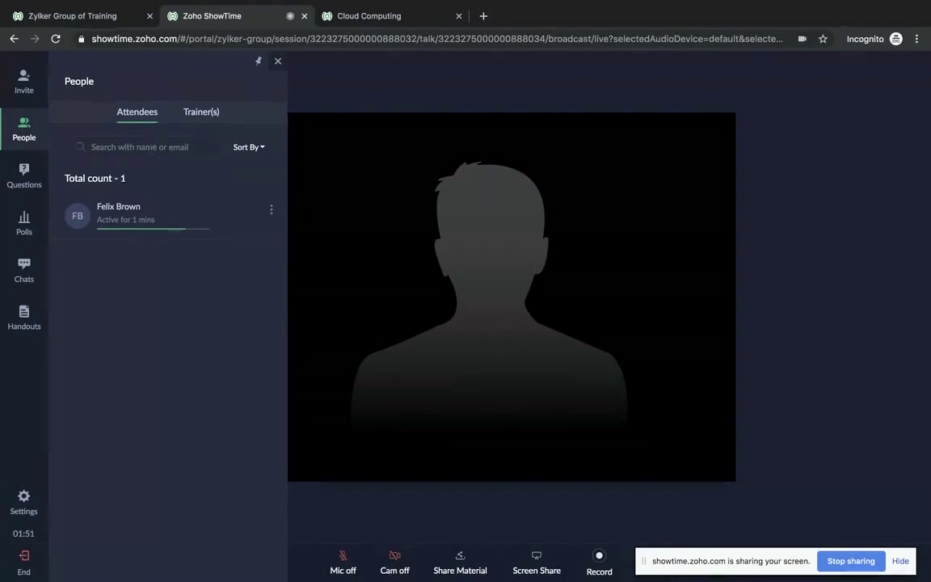
click(150, 147)
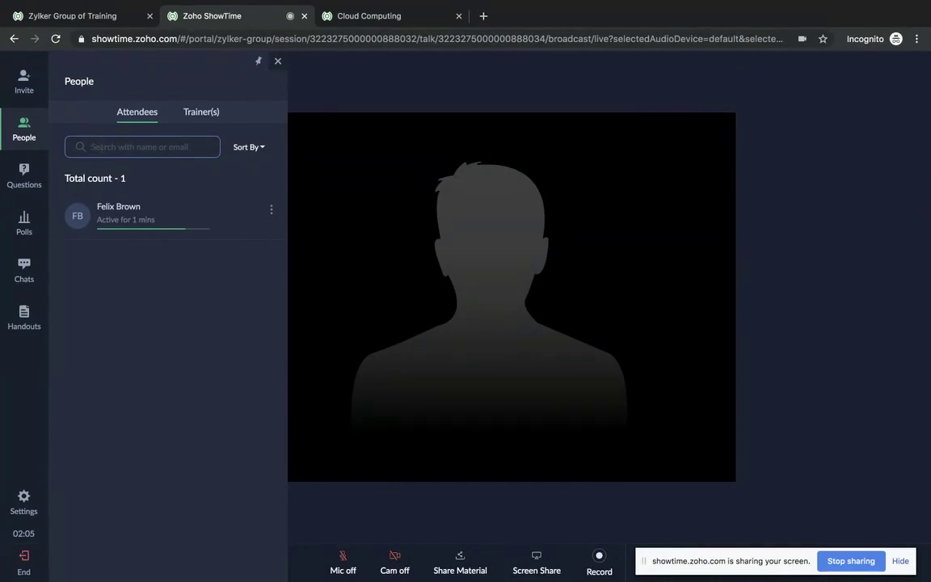
text(Felix)
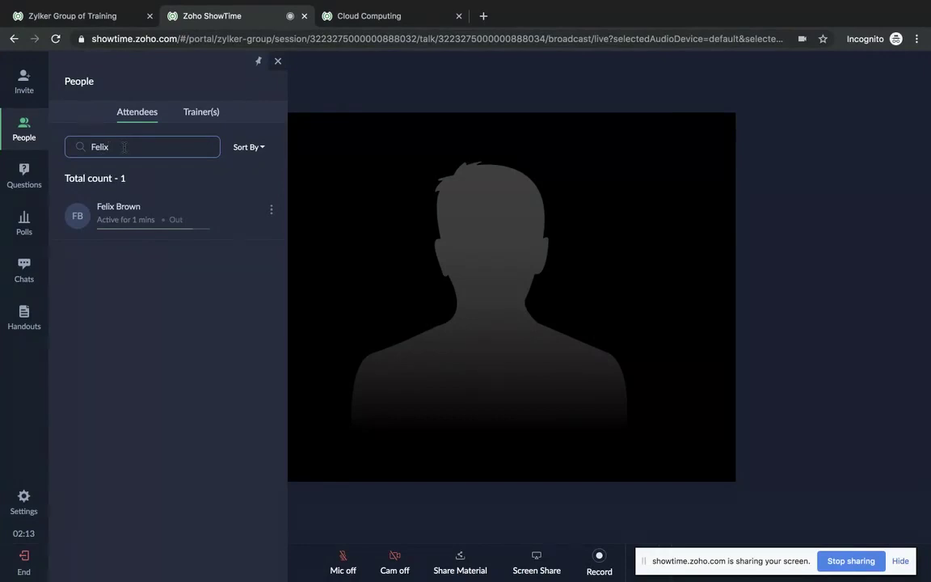
drag(116, 146, 78, 151)
key(BackSpace)
click(165, 148)
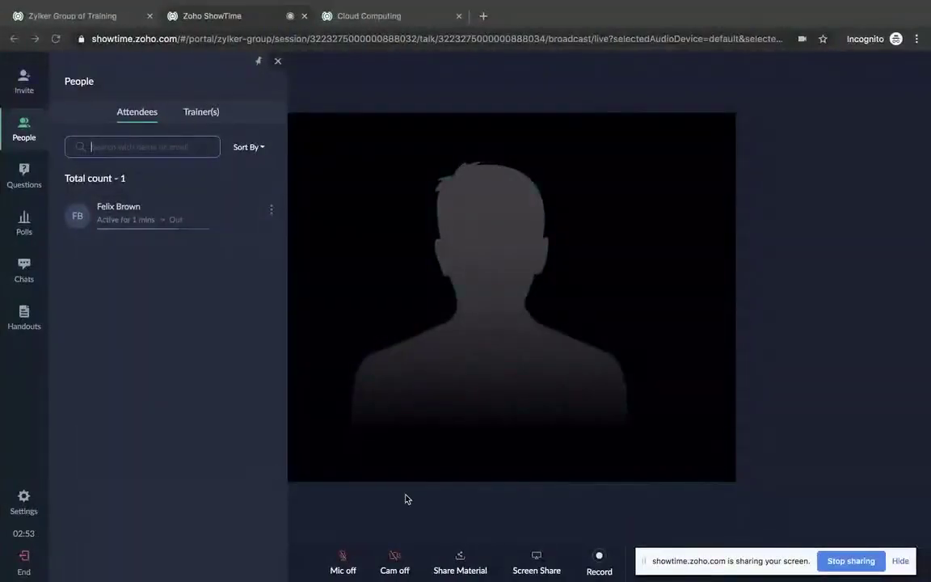
mouse_move(790, 563)
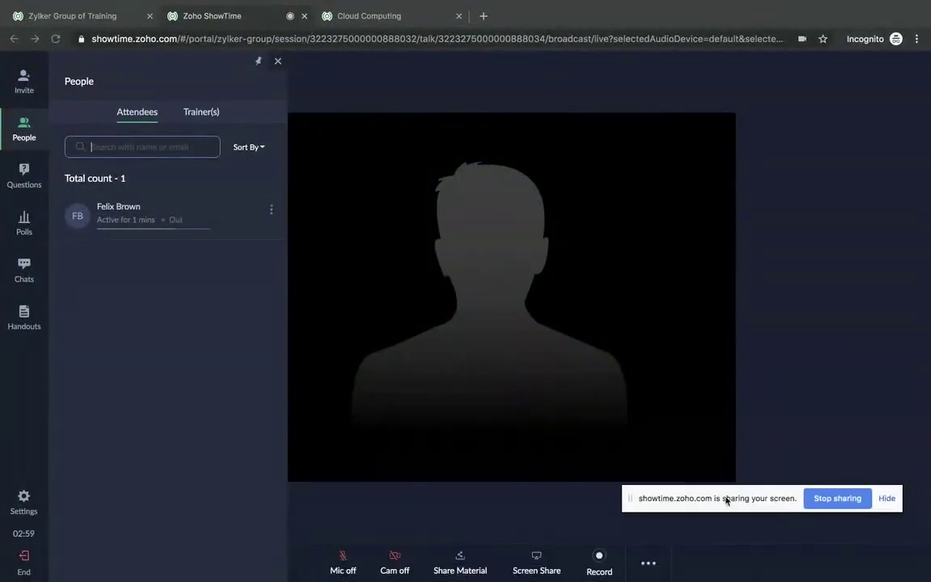
drag(725, 499, 691, 512)
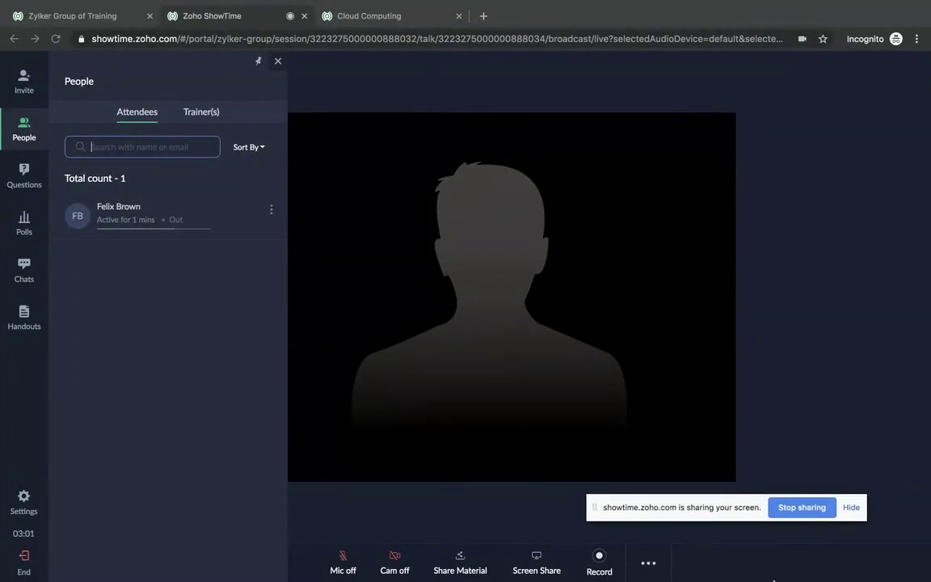
Open Firefox and copy the session link from ShowTime's Invite details
mouse_move(699, 578)
click(803, 569)
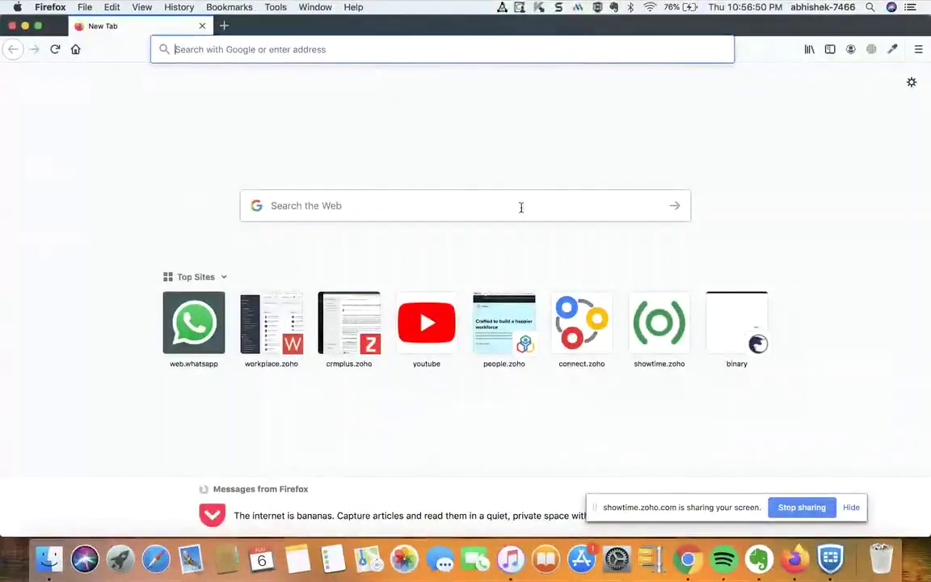
key(ctrl+Right)
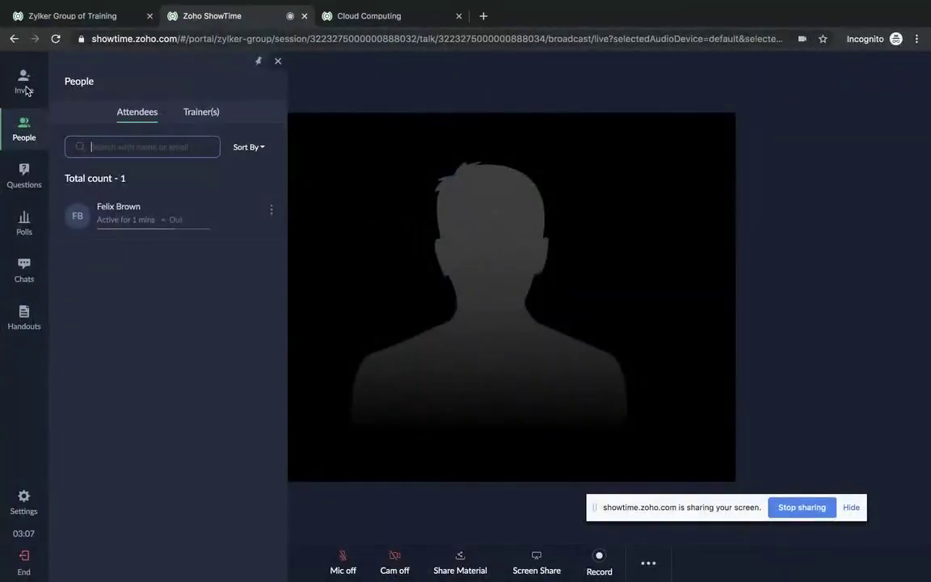
click(24, 84)
drag(175, 178, 78, 150)
key(super+c)
Paste the session link into Firefox's address bar and load the join page
key(ctrl+Left)
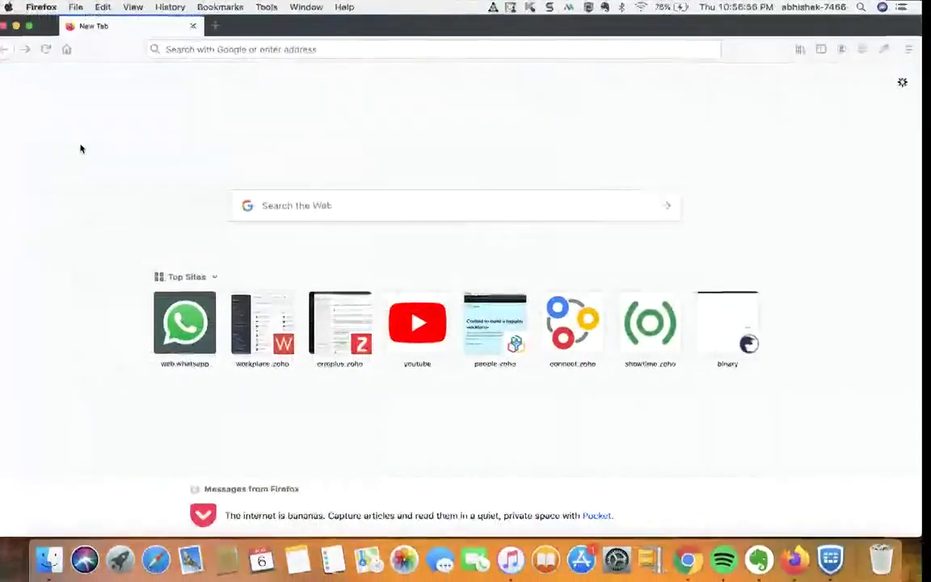
click(222, 50)
key(super+v)
key(Return)
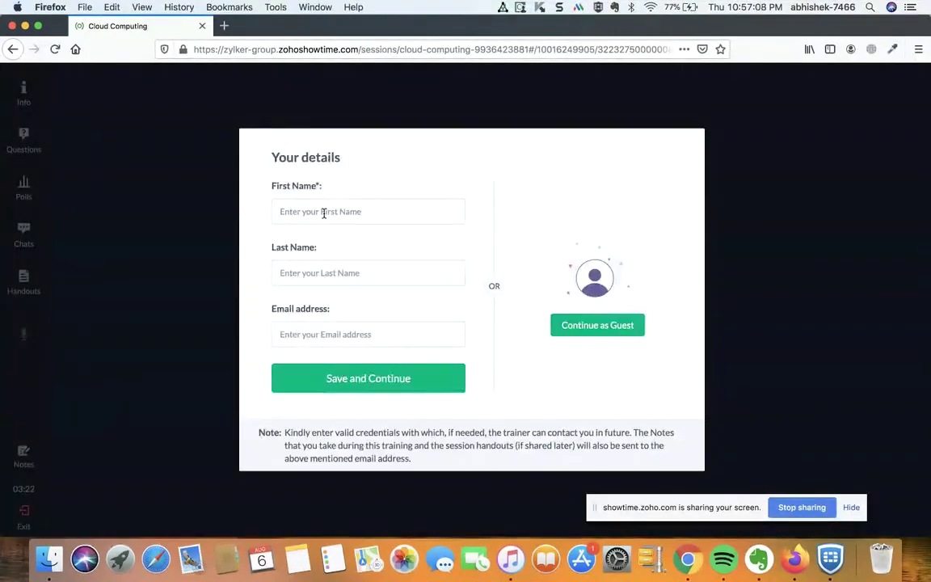
Fill in the second attendee's first name and last name on the details form
click(324, 213)
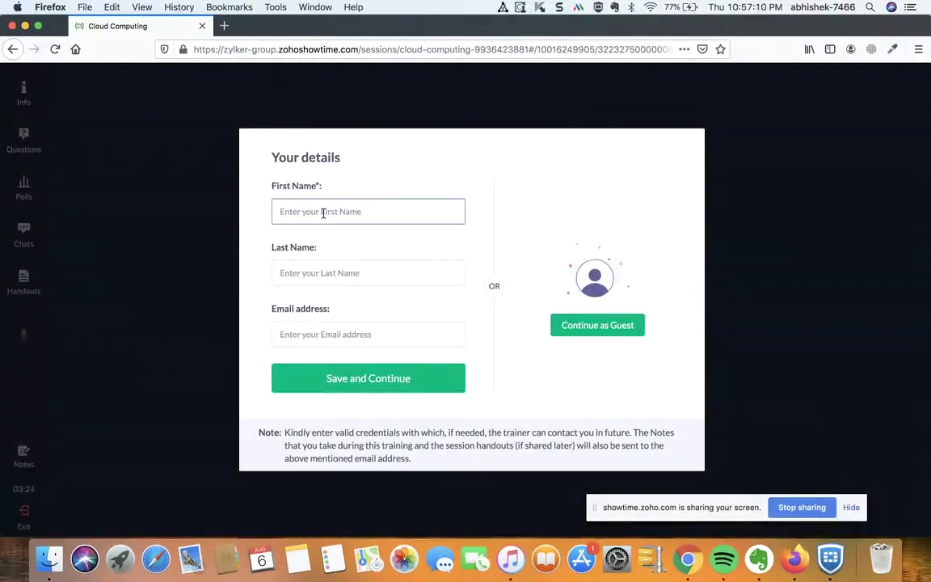
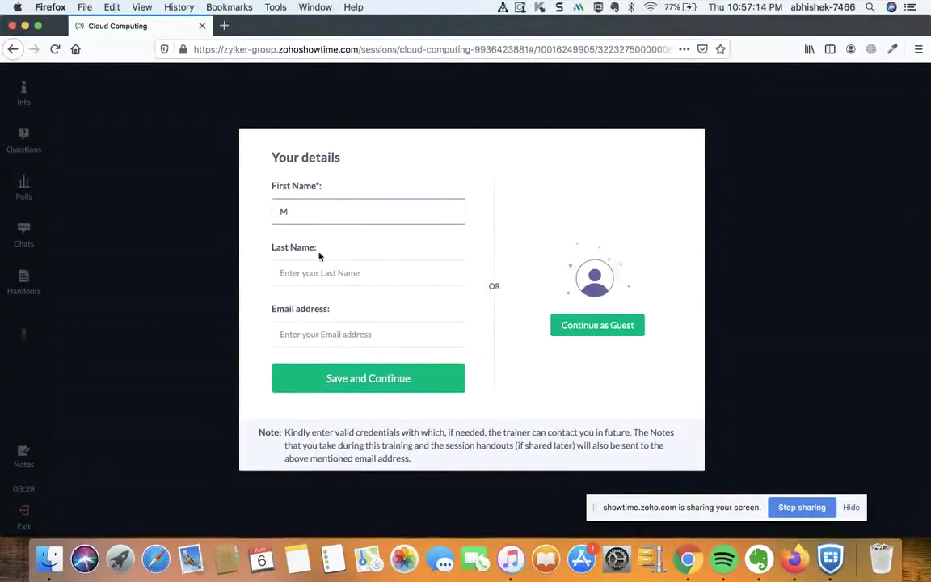
click(312, 279)
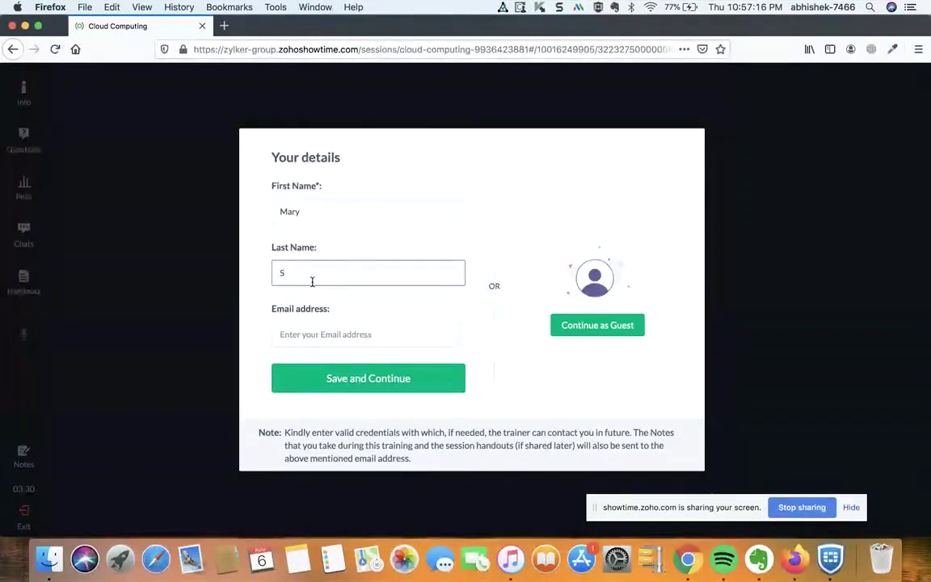
Add the attendee's e-mail, save, join the session and centre the screen-sharing notice
click(305, 339)
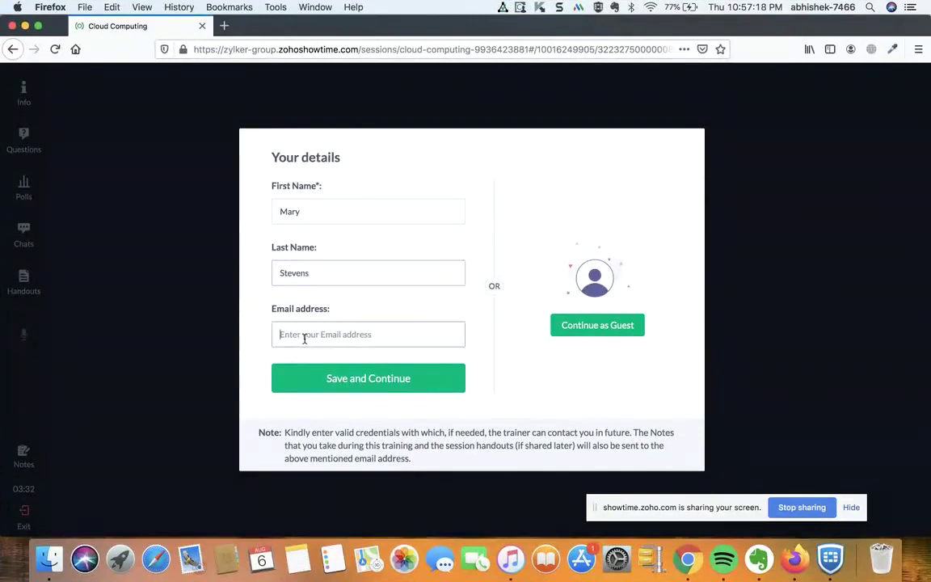
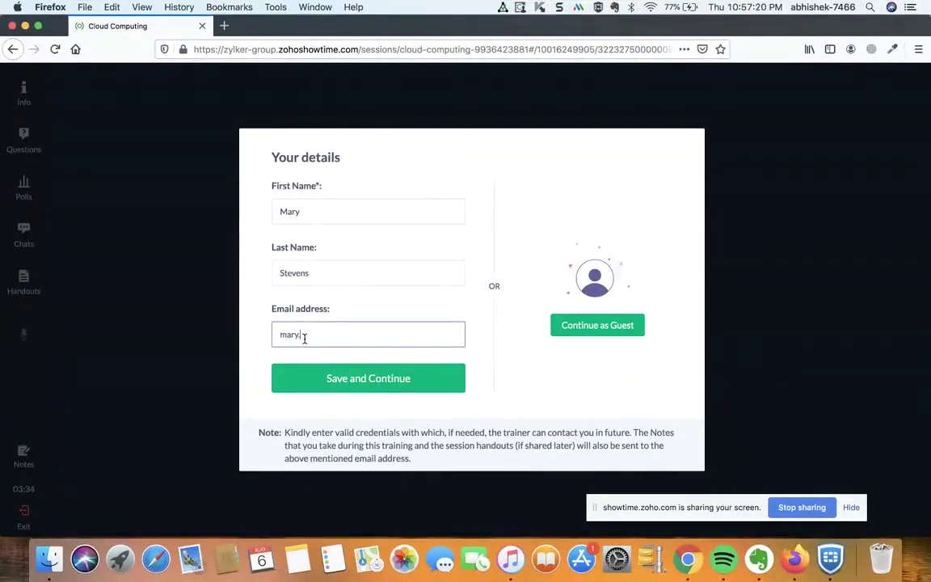
click(380, 380)
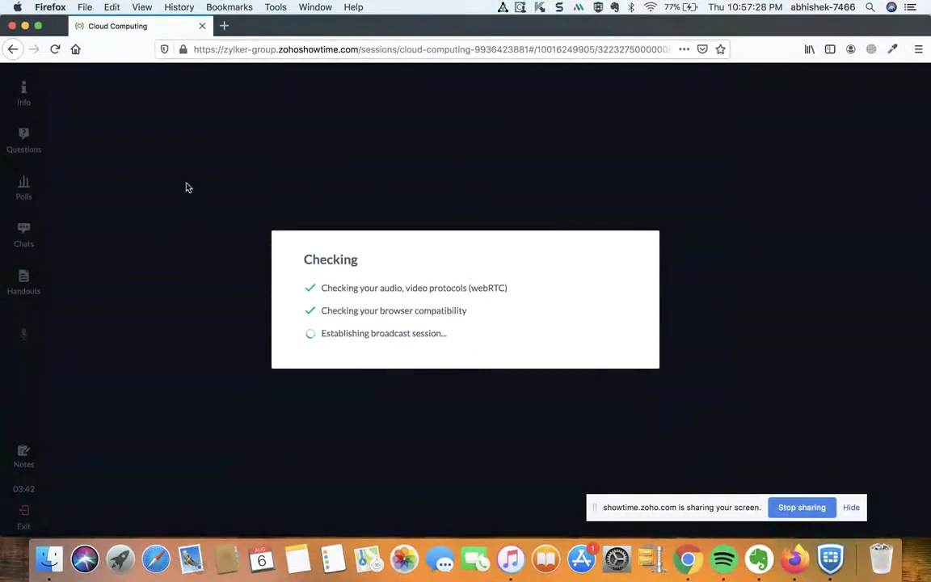
click(618, 369)
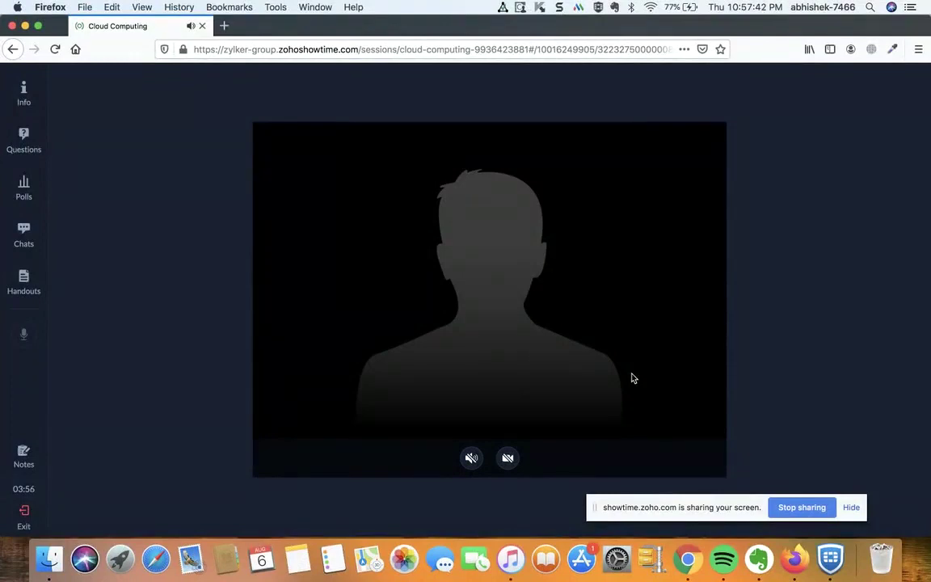
drag(661, 512, 440, 521)
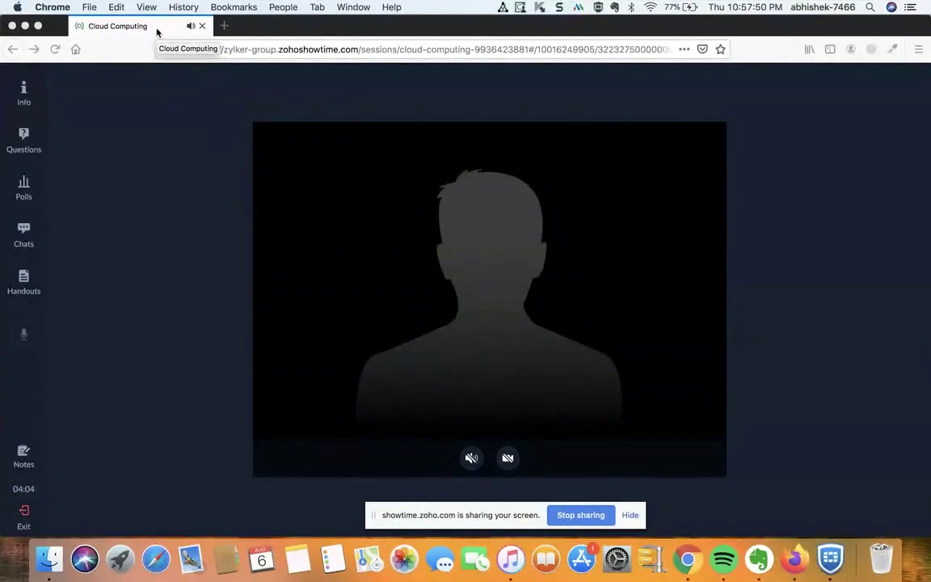
Open the trainer's People panel and search it for each attendee's name, then clear the search
key(ctrl+Right)
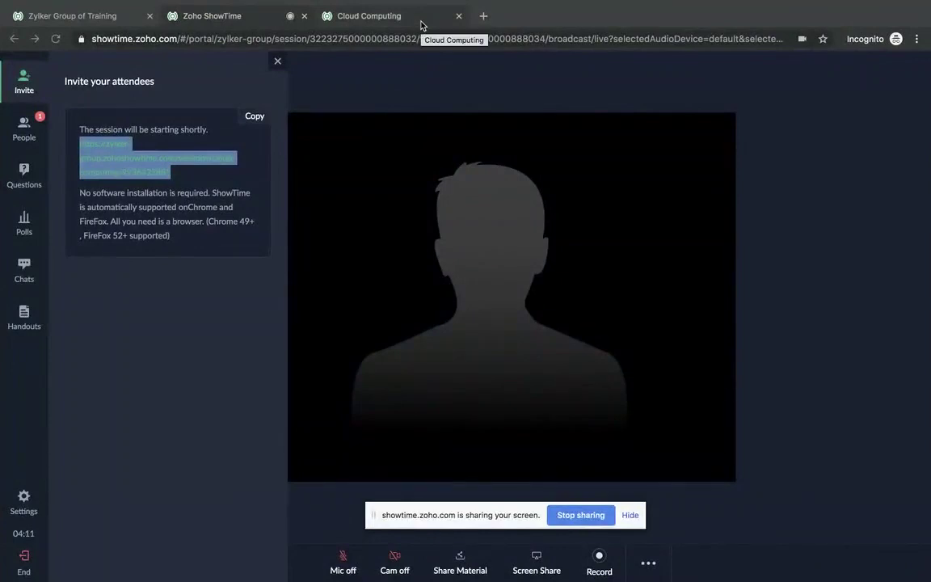
click(24, 131)
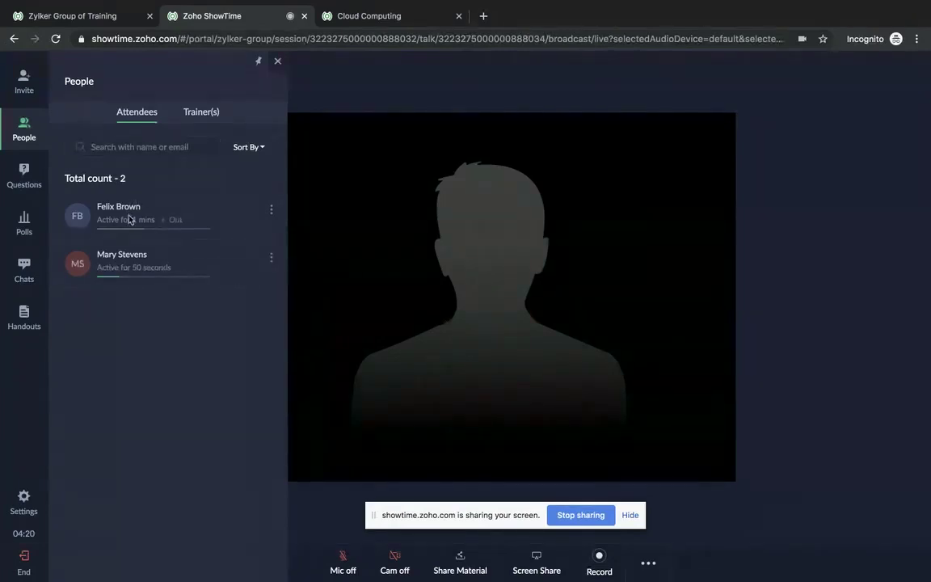
click(155, 147)
text(Fel)
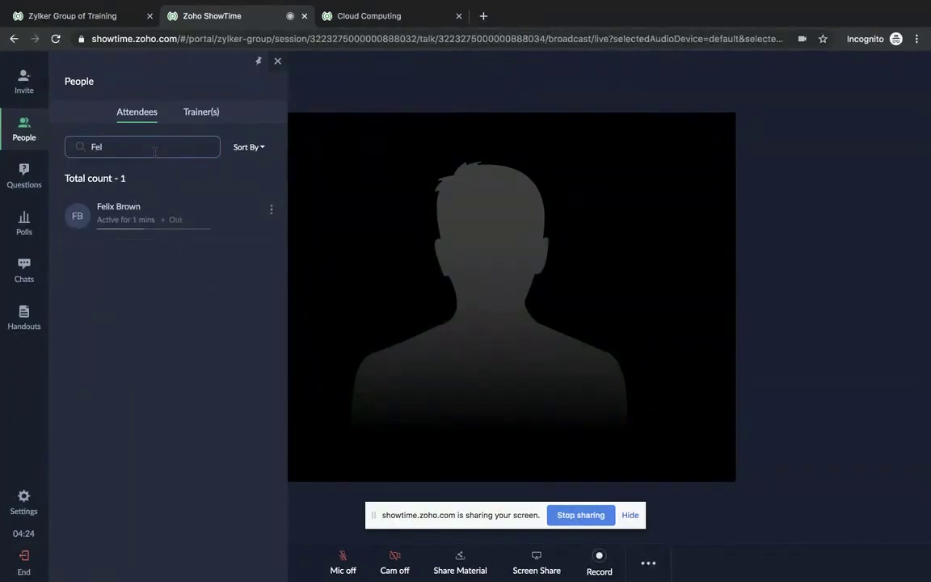
key(BackSpace)
key(BackSpace)
key(BackSpace)
text(MARY)
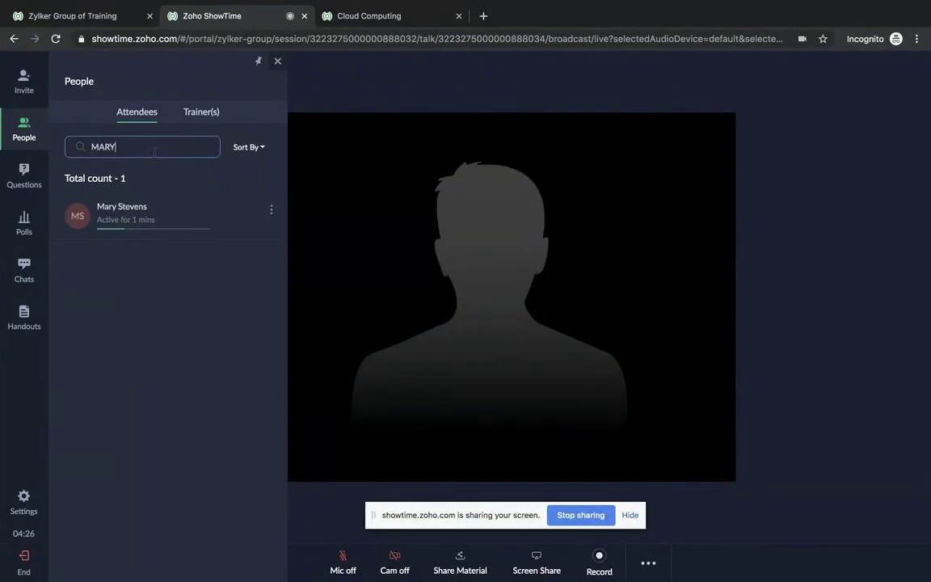
key(BackSpace)
key(BackSpace)
key(BackSpace)
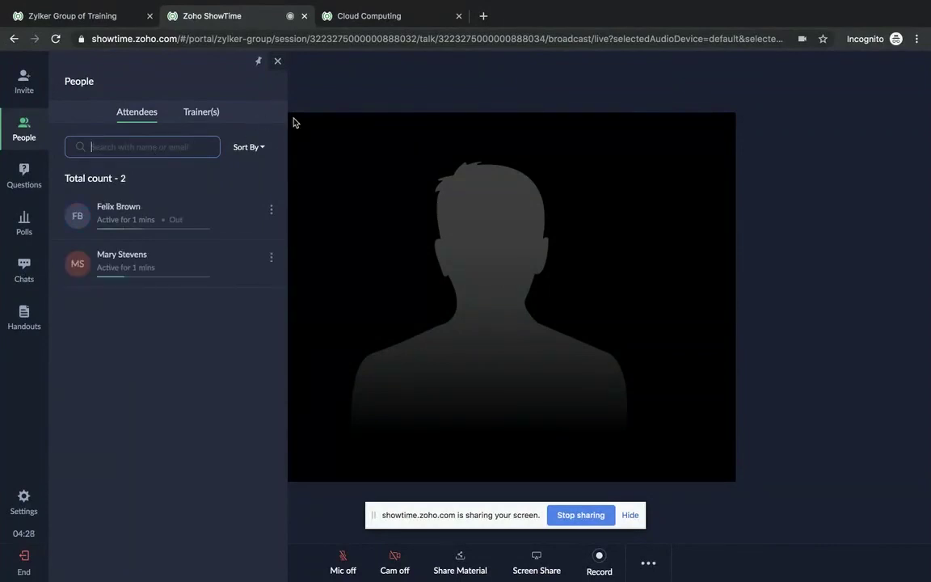
Open the Sort By dropdown in the People panel to see the attendee sorting options
click(249, 149)
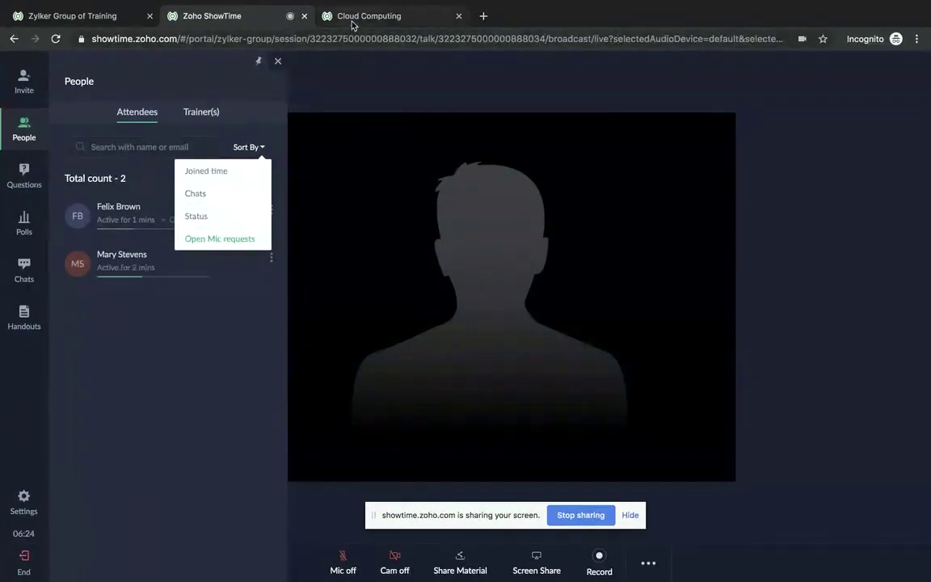
As the attendee, request open mic from the Questions panel, allowing microphone access
click(352, 20)
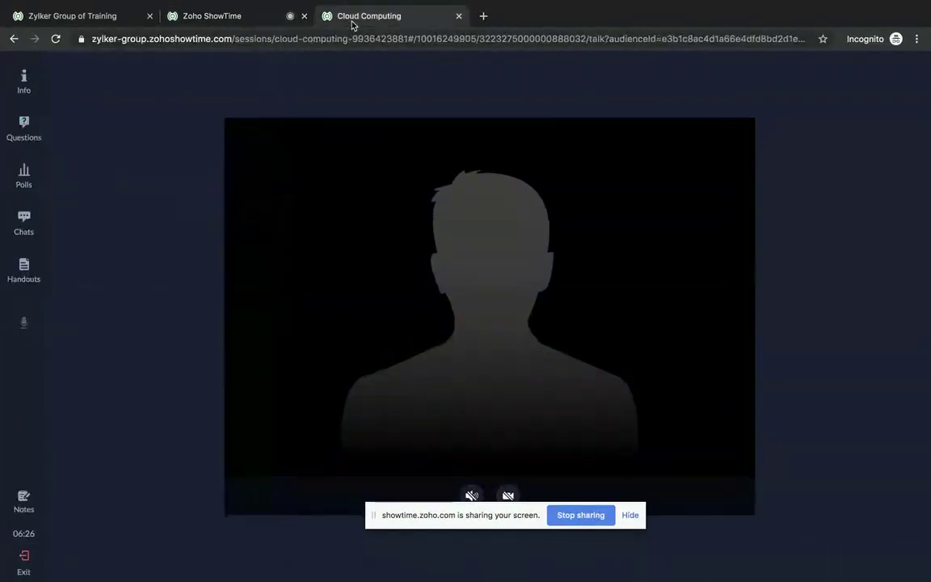
click(24, 139)
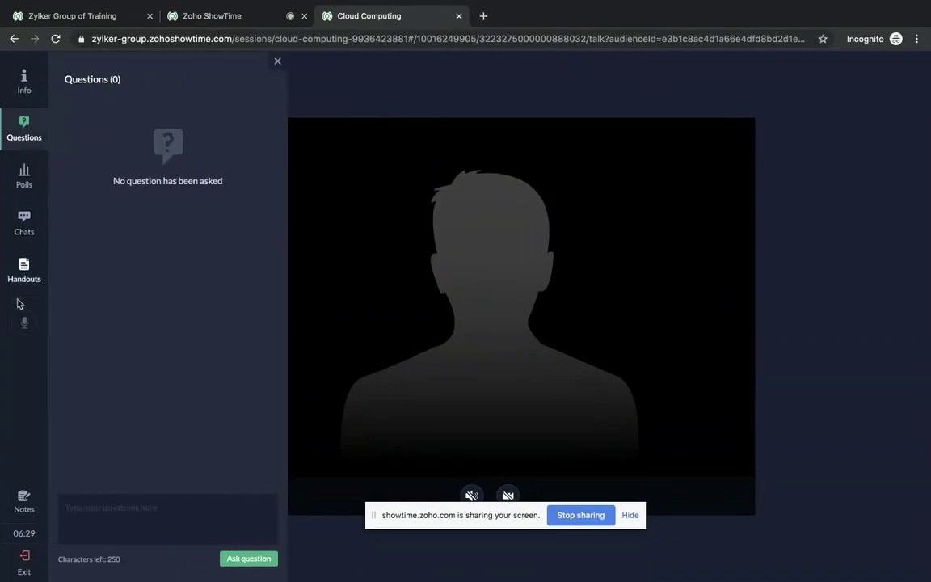
mouse_move(21, 323)
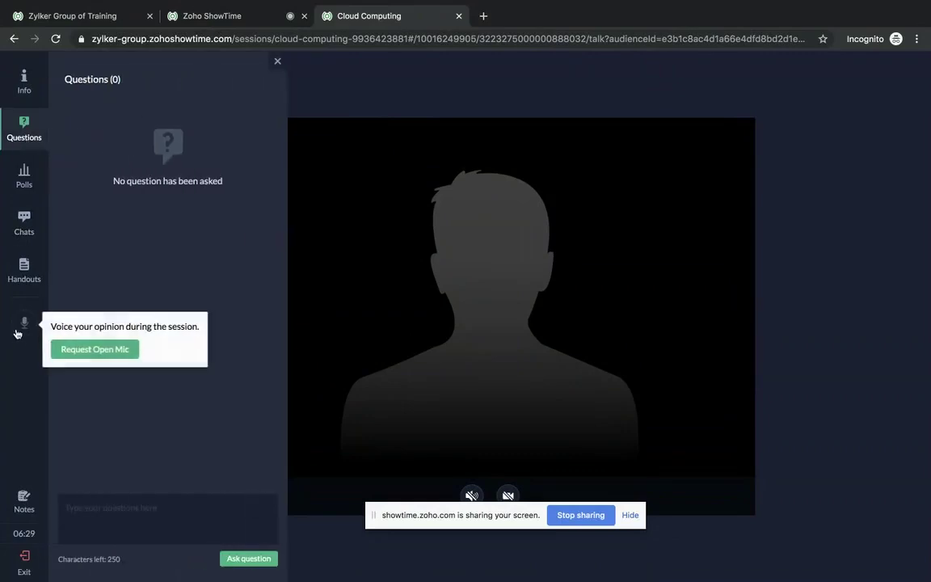
click(85, 351)
click(245, 112)
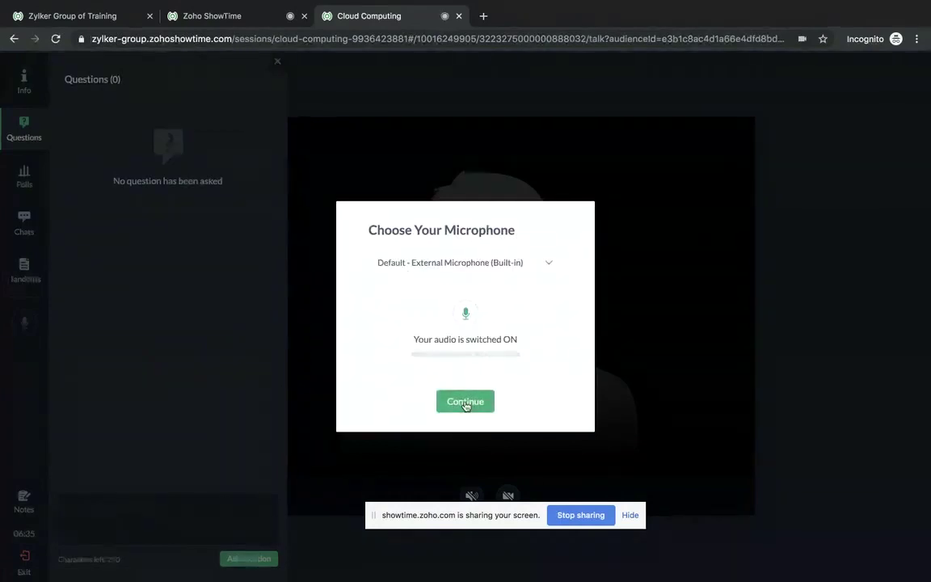
click(467, 404)
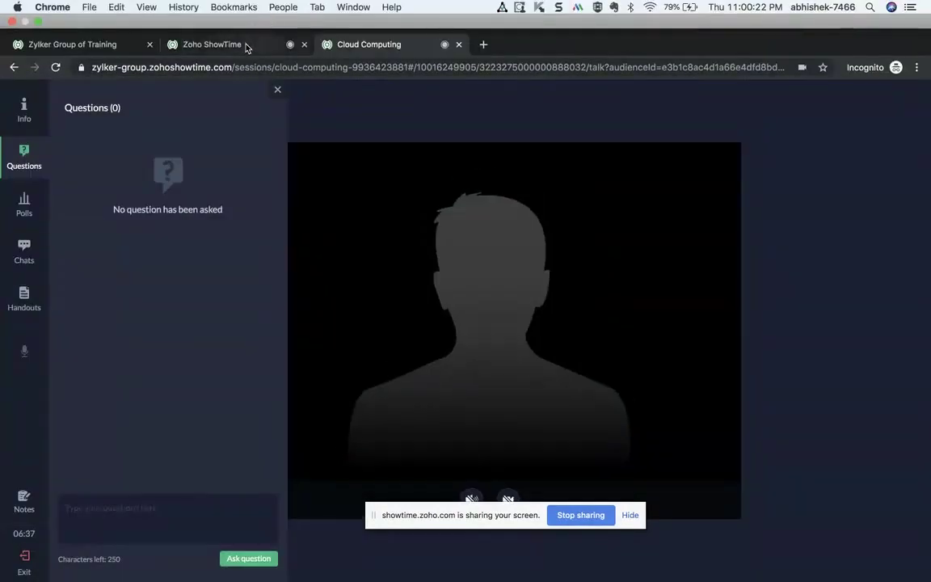
Sort the trainer's attendee list by Open Mic requests and cancel the pending 'wants to speak' request
click(246, 47)
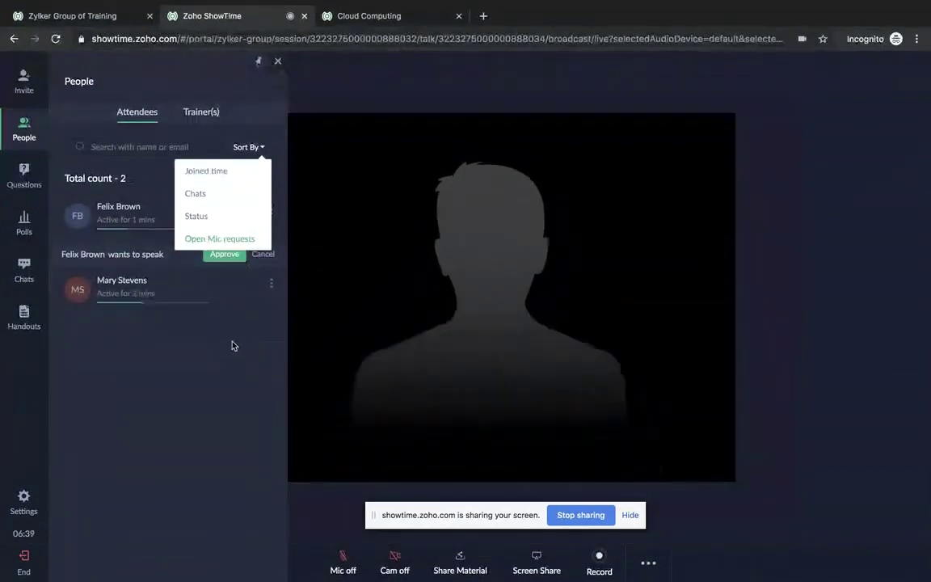
click(135, 149)
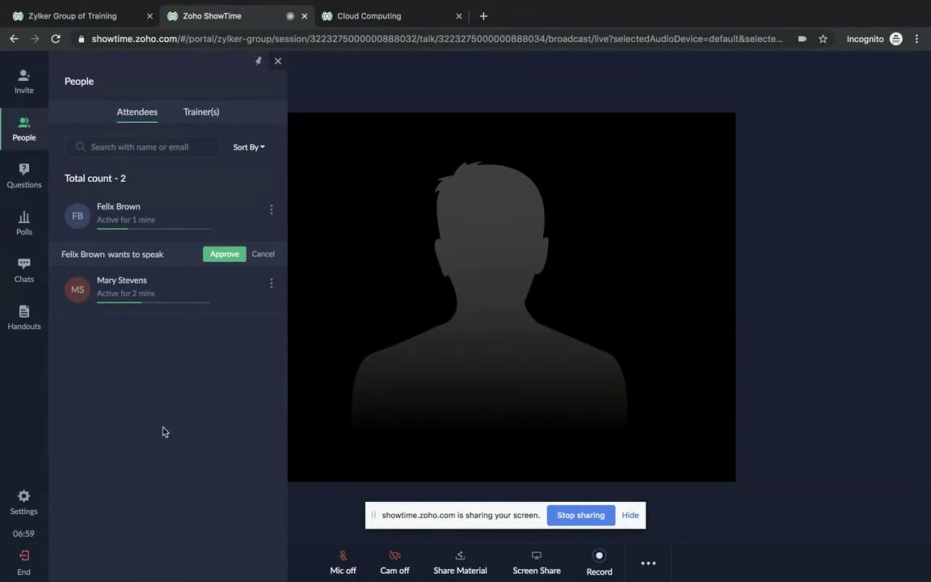
click(242, 147)
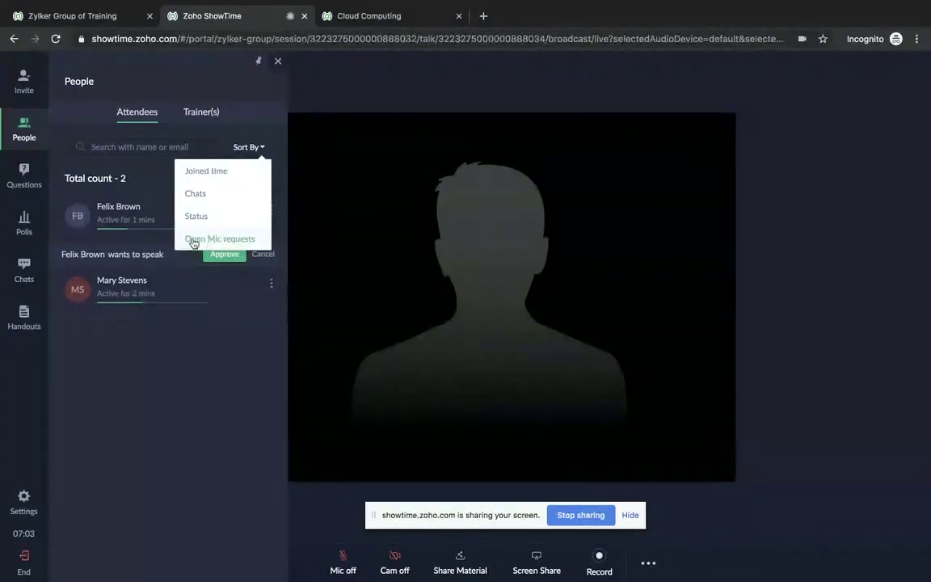
click(220, 240)
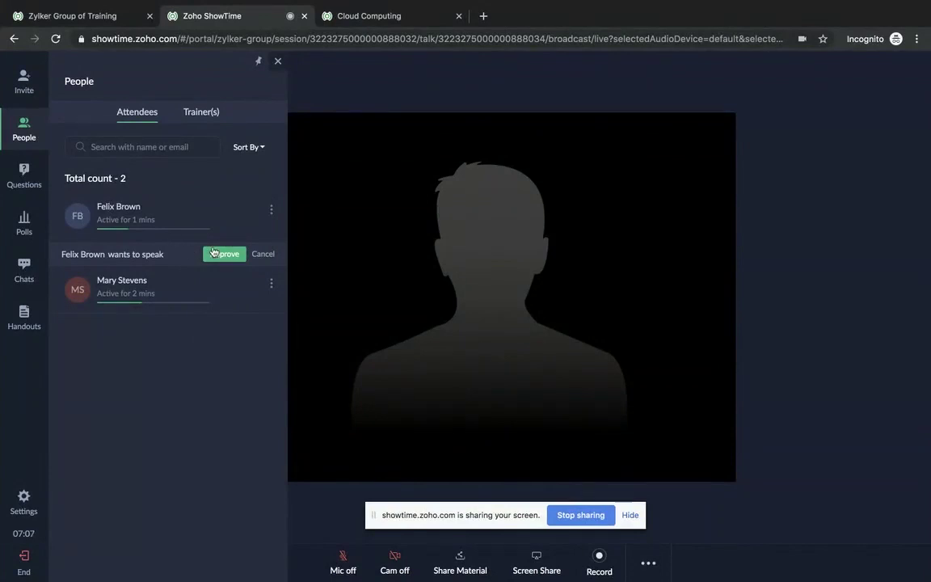
click(265, 255)
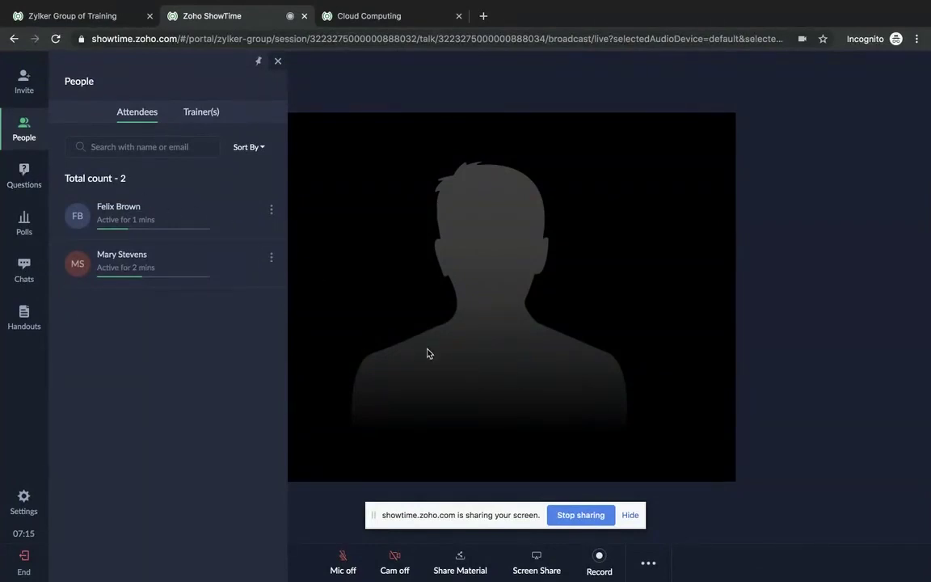
Add the Economics presentation from Materials, present it, and check the Basics of Economics slide from the Cloud Computing tab
click(463, 562)
click(276, 147)
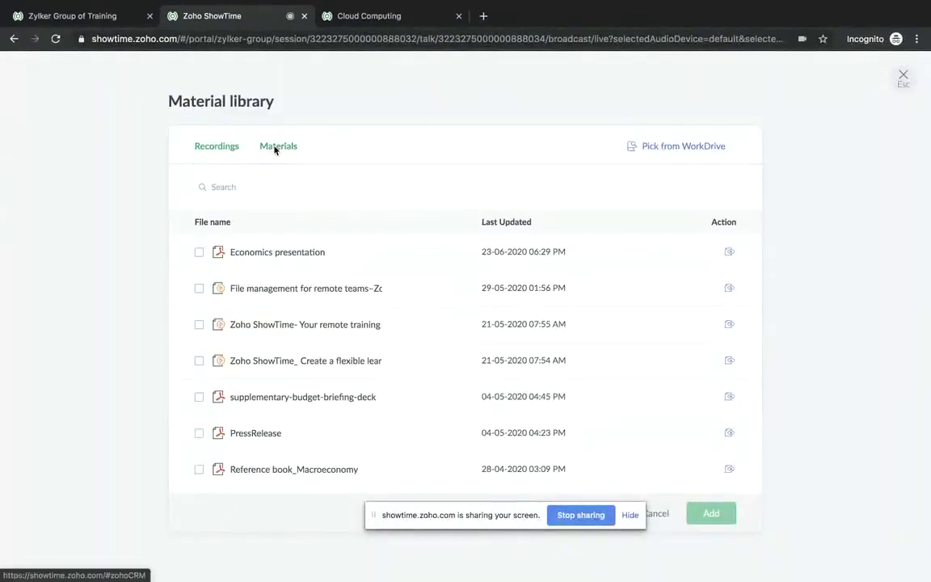
click(199, 252)
click(710, 514)
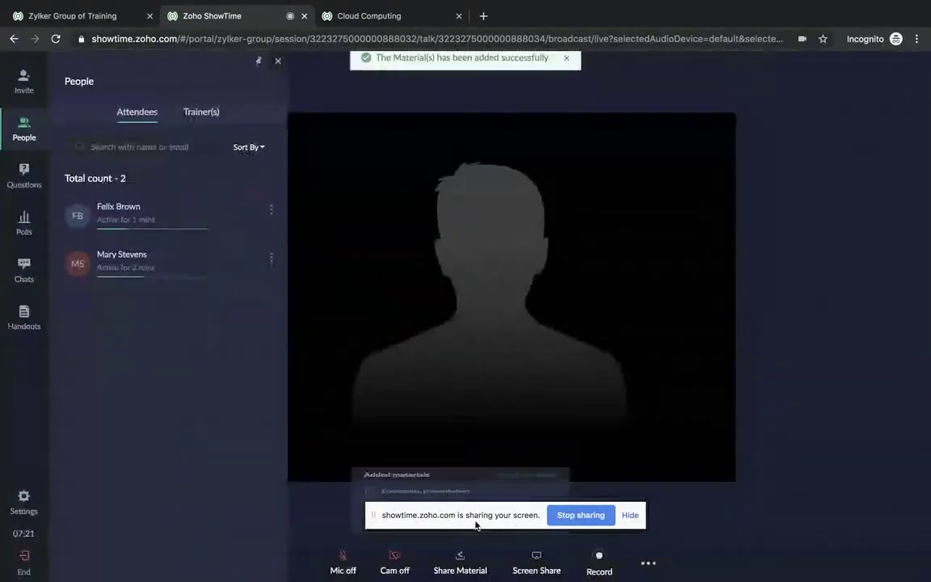
click(566, 463)
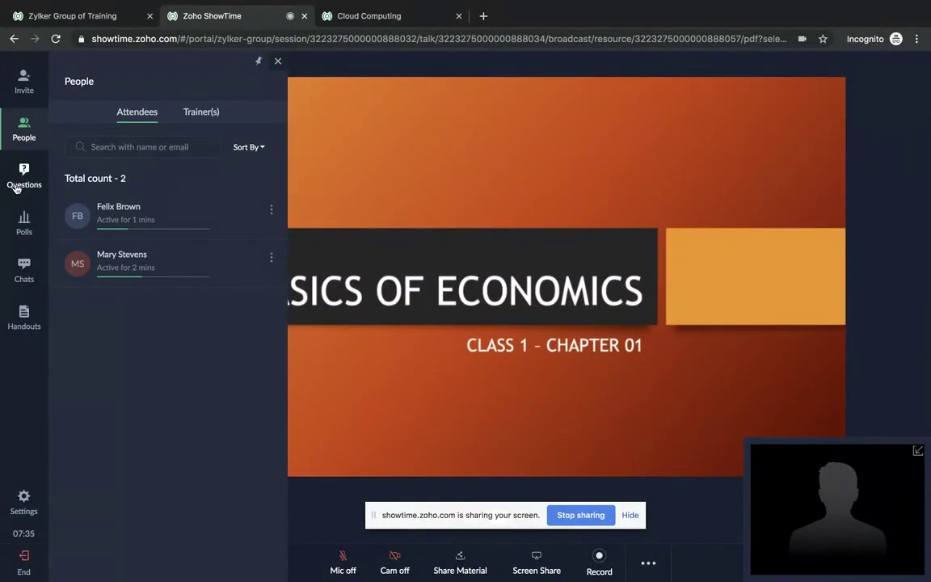
click(388, 26)
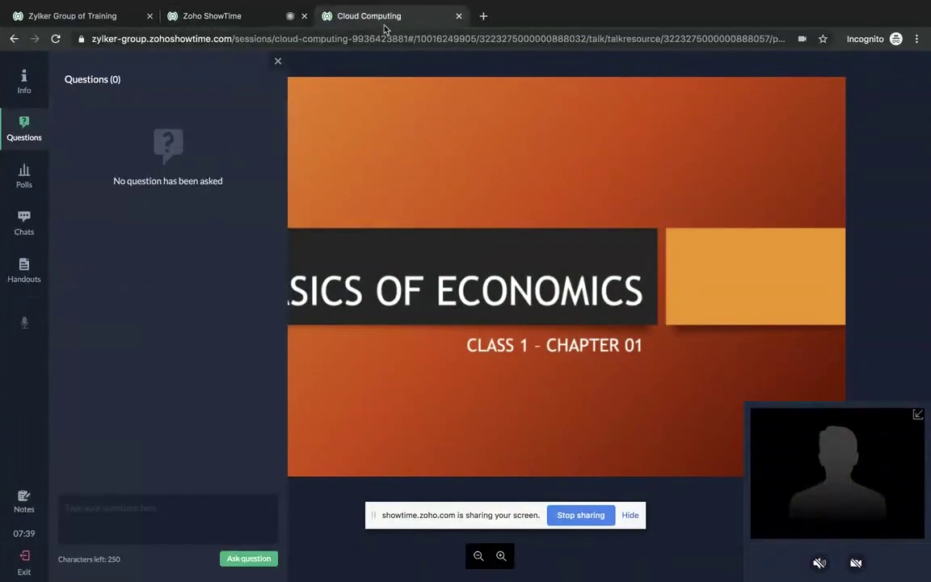
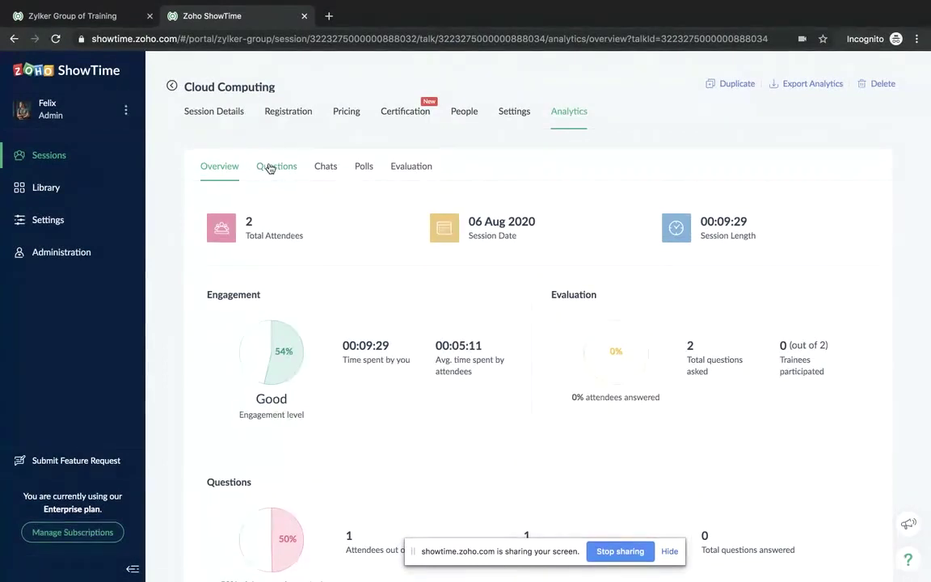
click(271, 167)
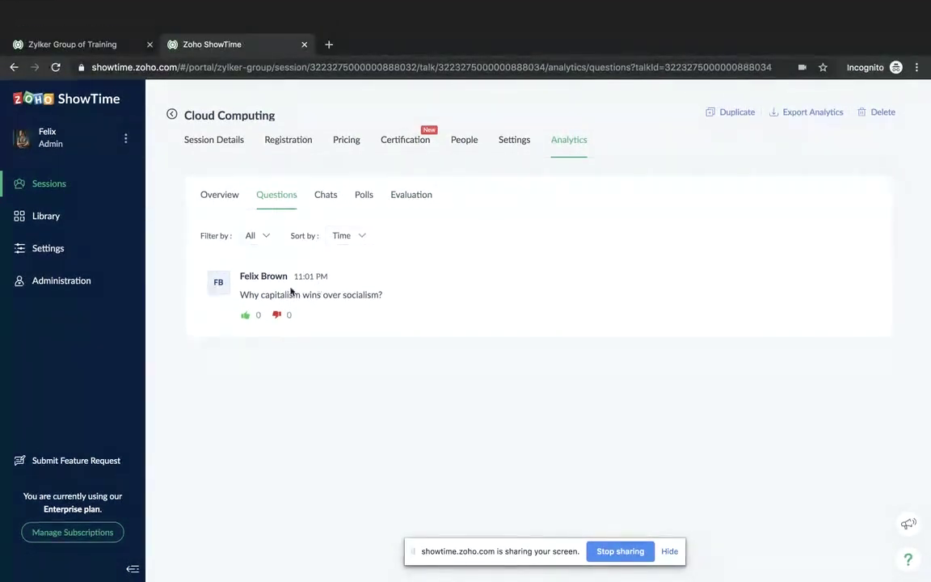
click(207, 117)
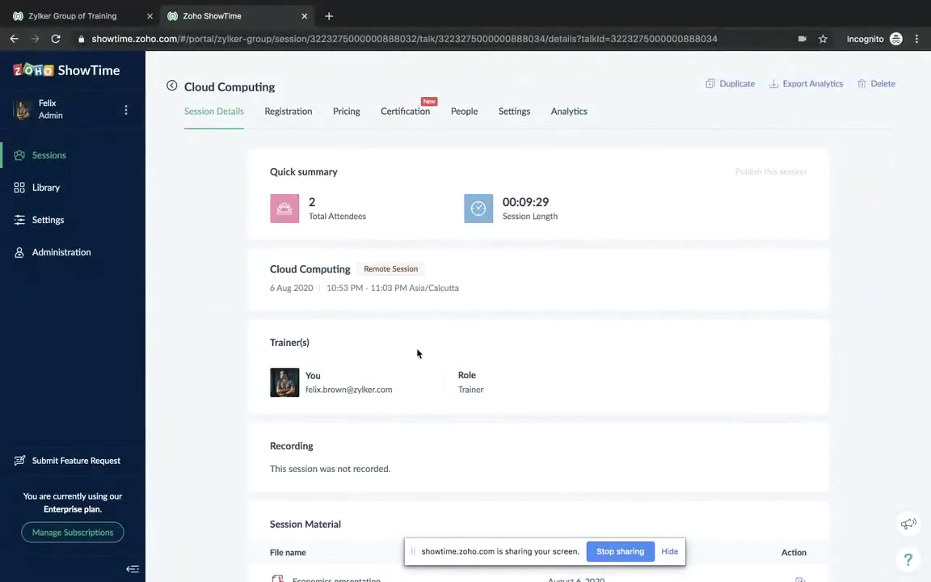
scroll(418, 353, down, 5)
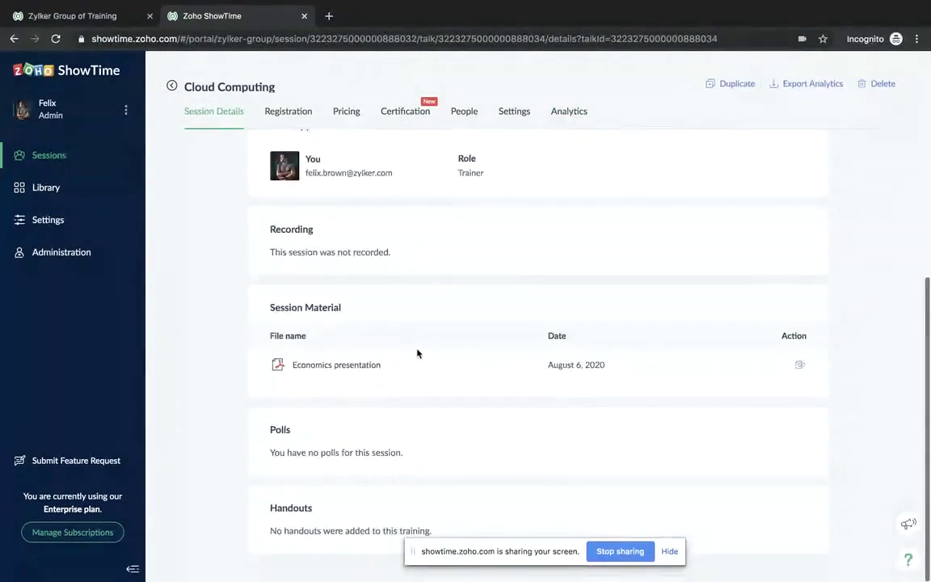
click(285, 111)
click(354, 116)
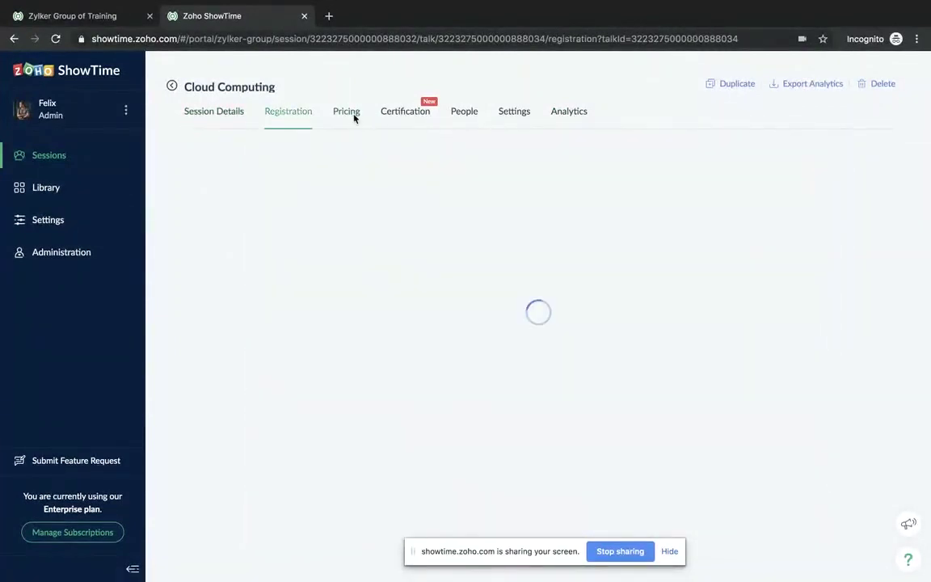
click(425, 118)
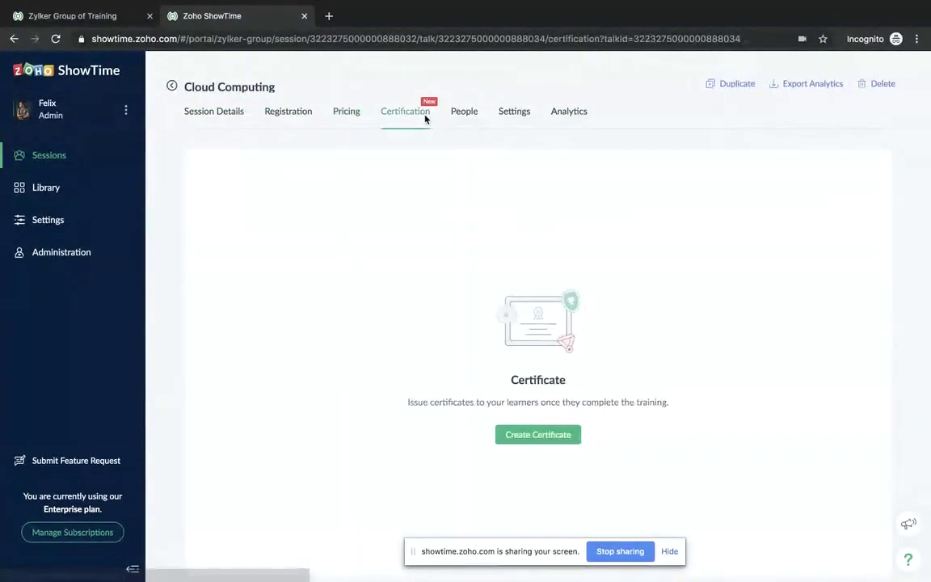
click(463, 121)
click(510, 123)
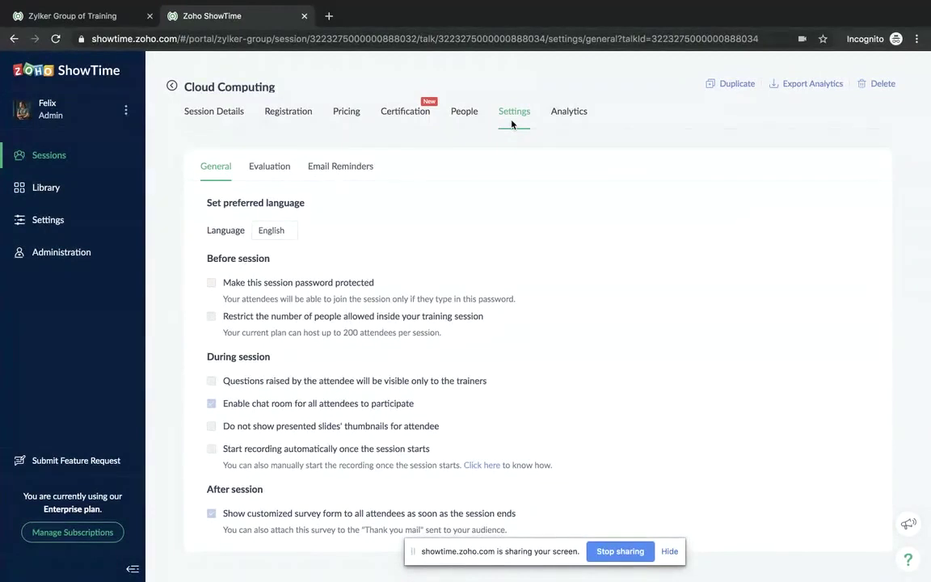
click(572, 111)
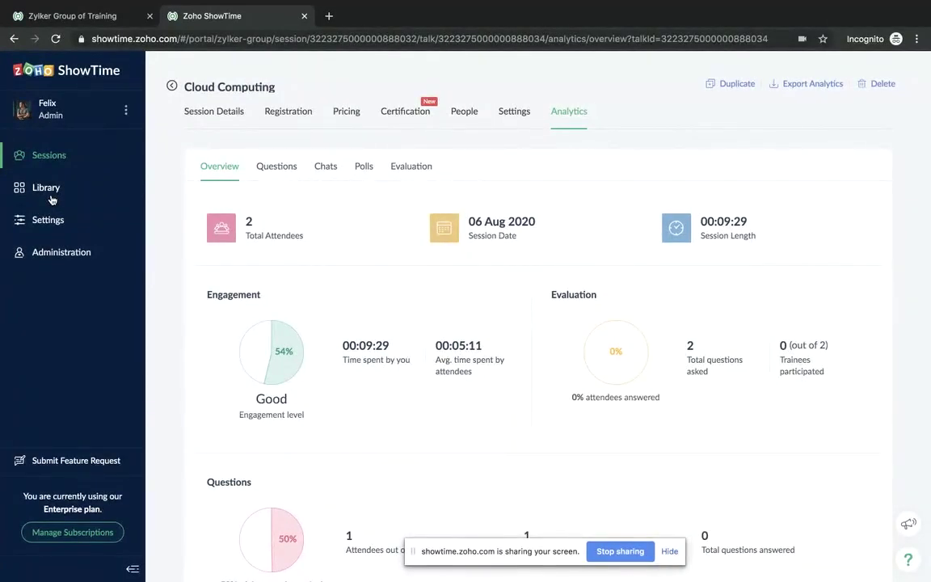
Open Administration and view the Manage Users tab listing portal users and roles
click(63, 253)
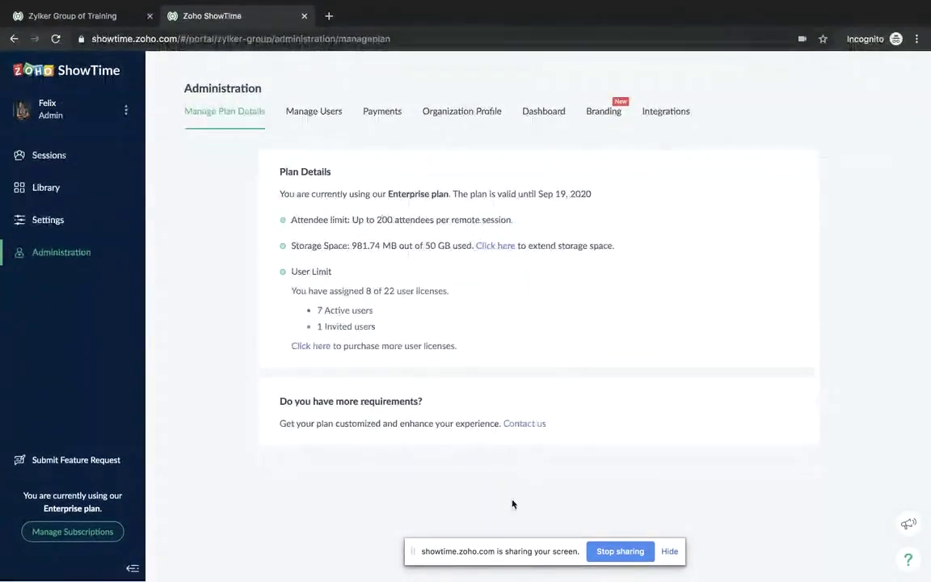
drag(491, 556, 340, 560)
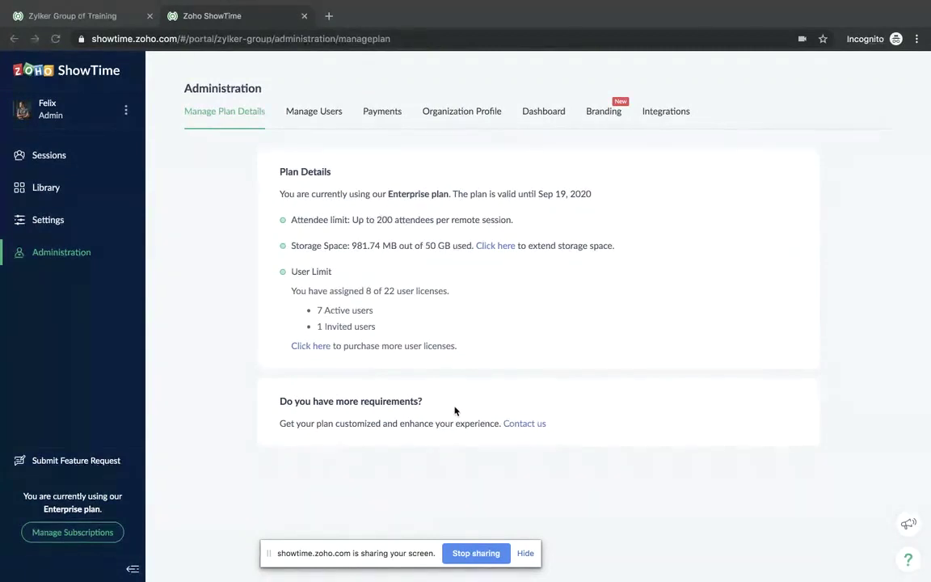
click(313, 112)
click(315, 112)
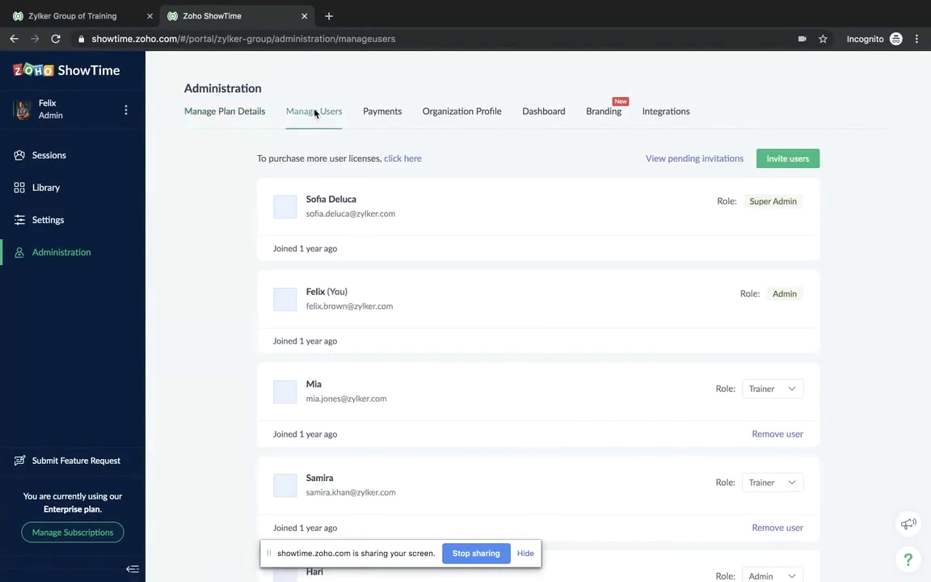
Go through Payments and Organization Profile to the Dashboard showing 15 sessions and 14 attendees
drag(400, 551, 552, 556)
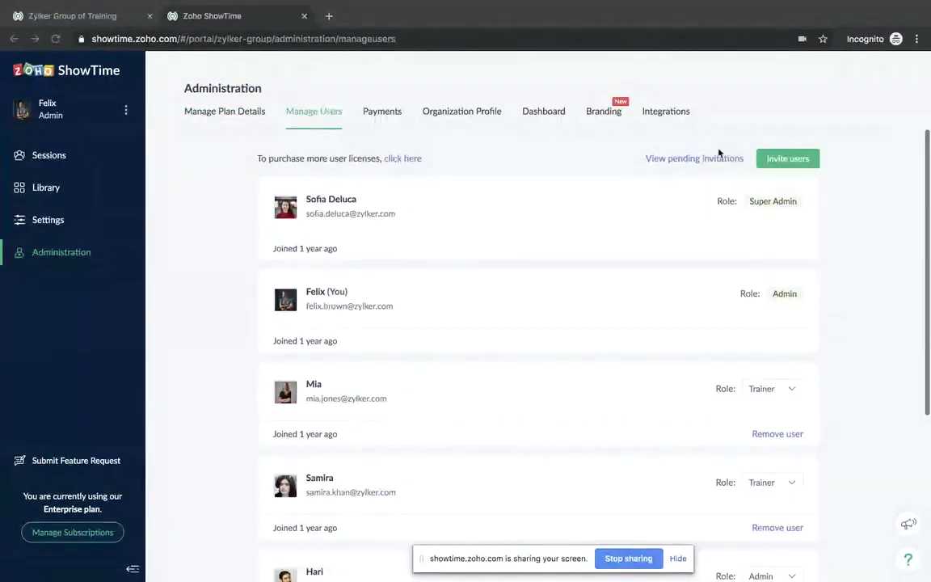
click(387, 116)
click(388, 115)
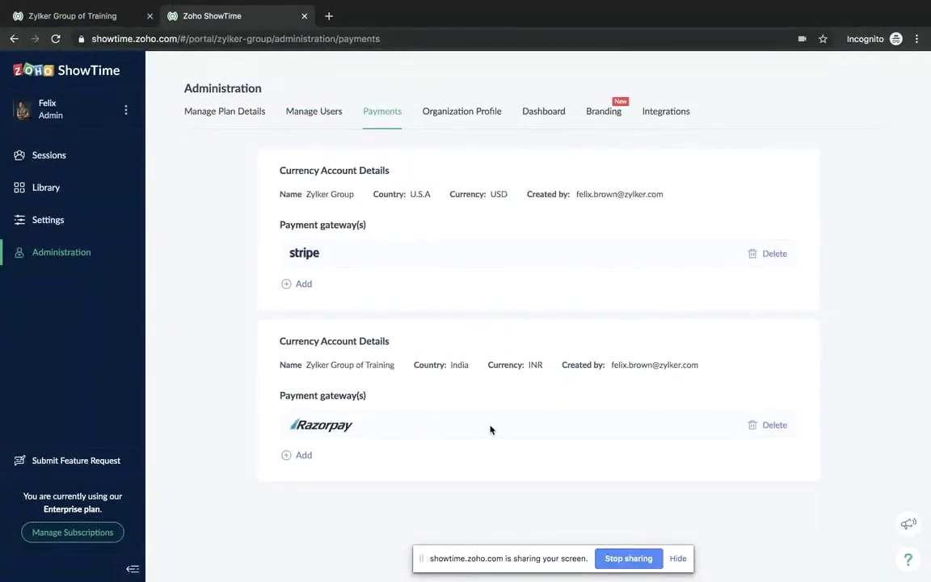
click(464, 115)
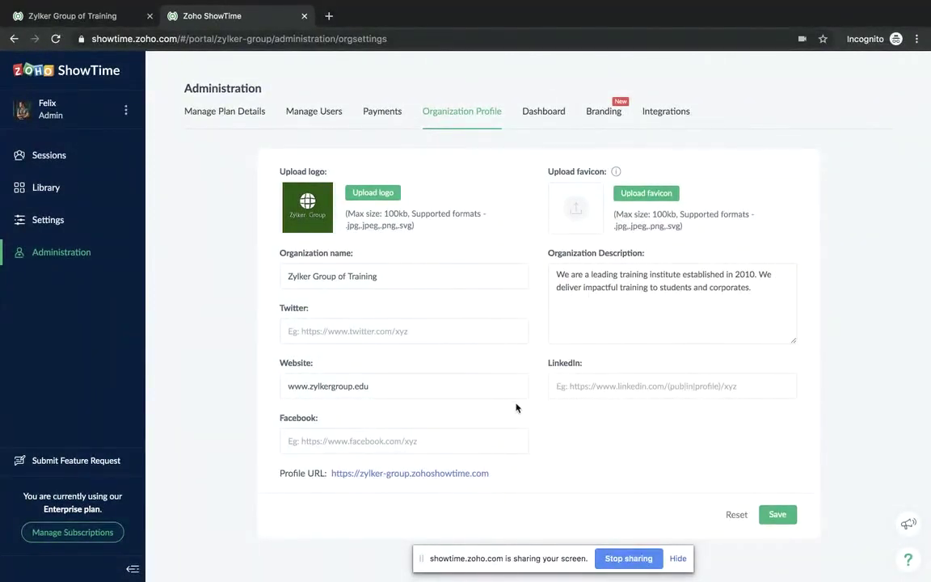
click(543, 119)
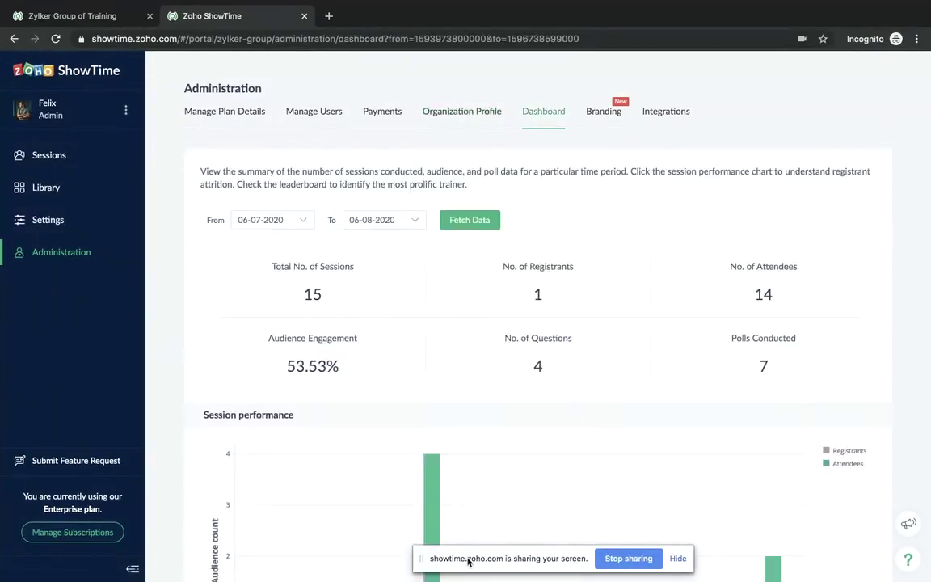
Look over the dashboard chart and leaderboard, then open the Branding custom domain page
drag(469, 559, 164, 568)
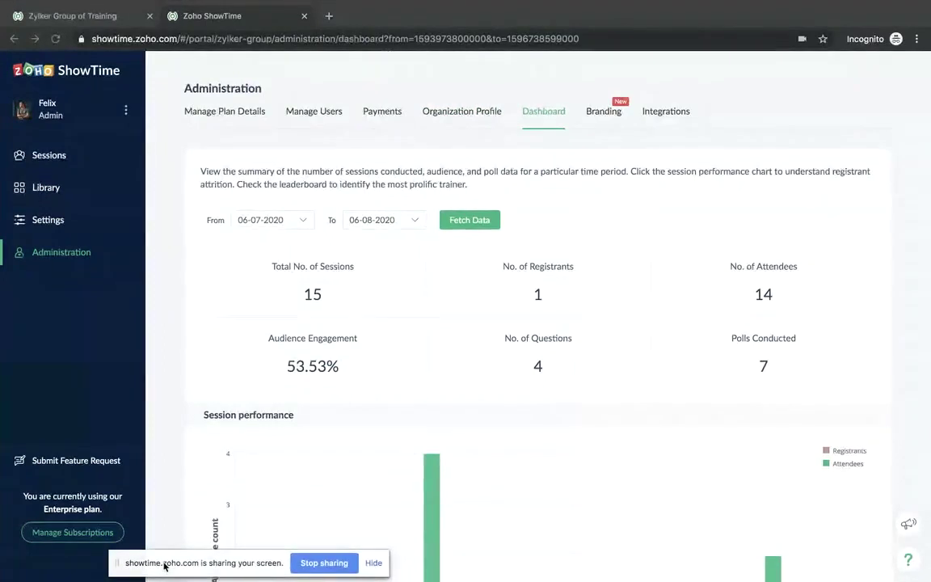
scroll(624, 432, down, 2)
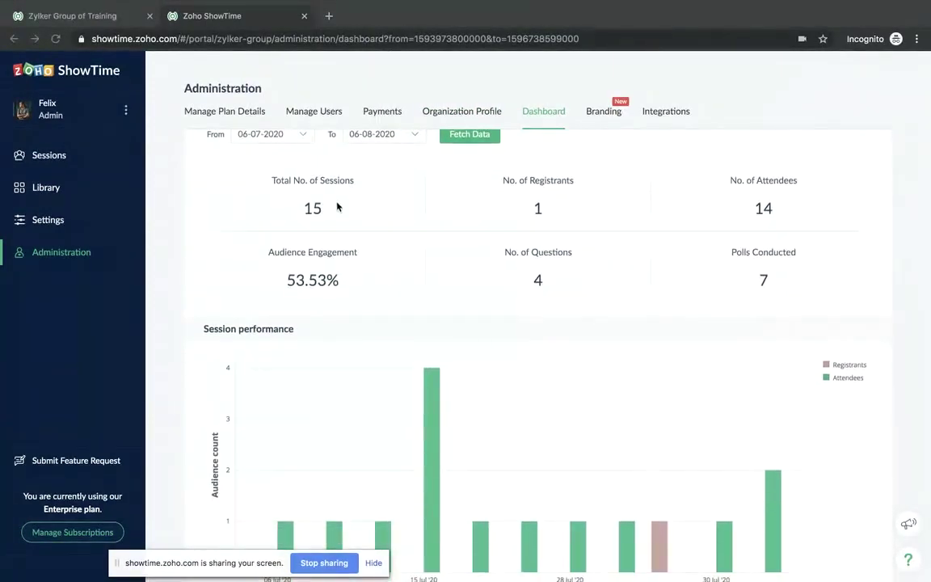
scroll(349, 289, down, 4)
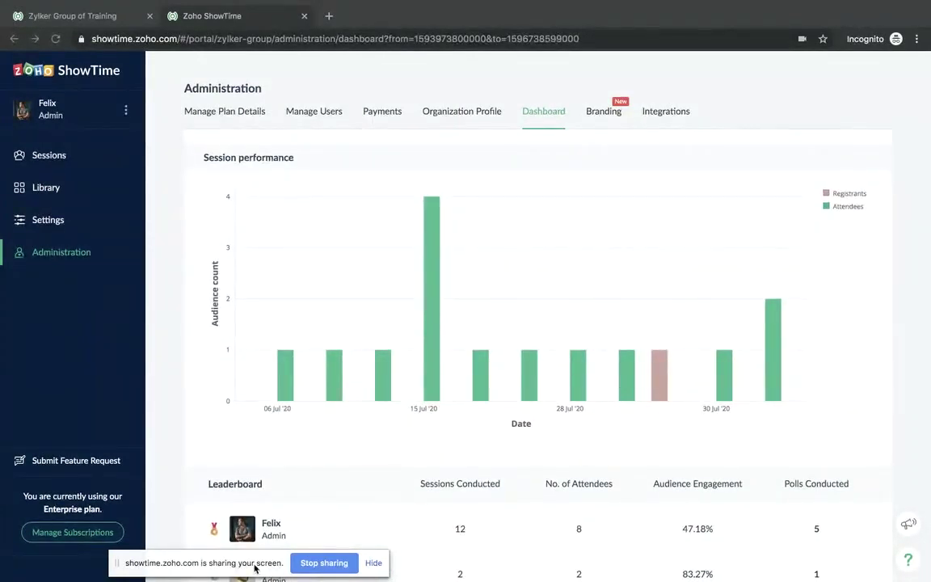
drag(259, 573, 263, 461)
scroll(378, 563, down, 2)
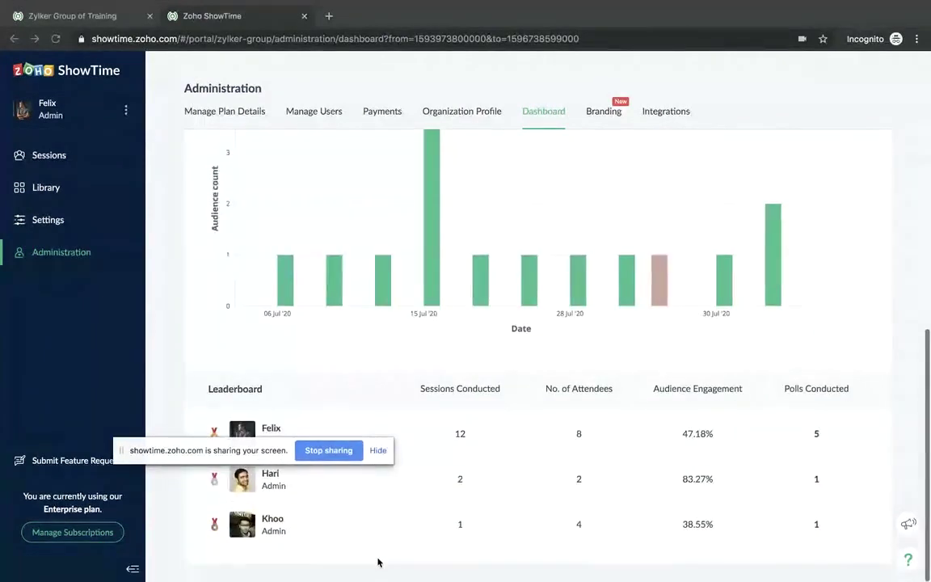
drag(249, 450, 533, 561)
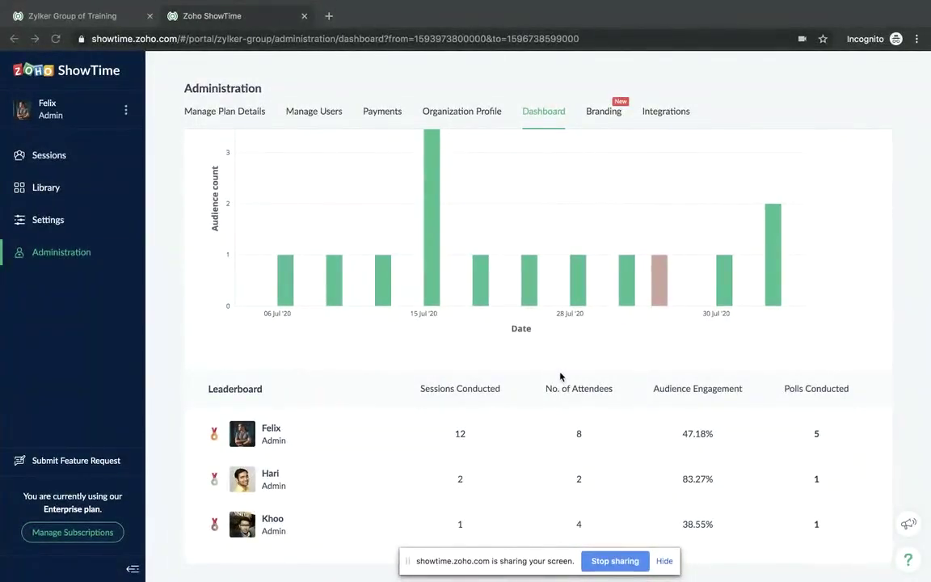
scroll(393, 270, up, 5)
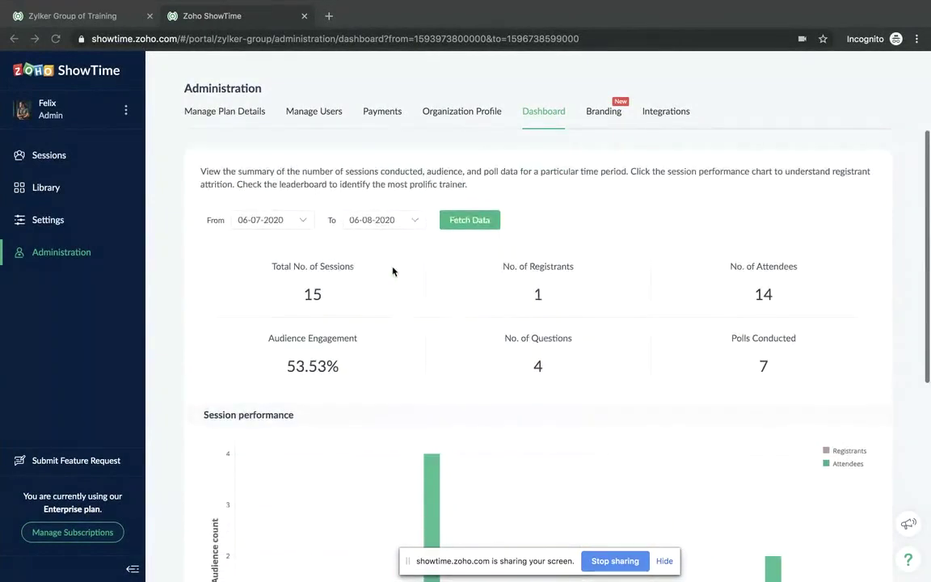
click(604, 114)
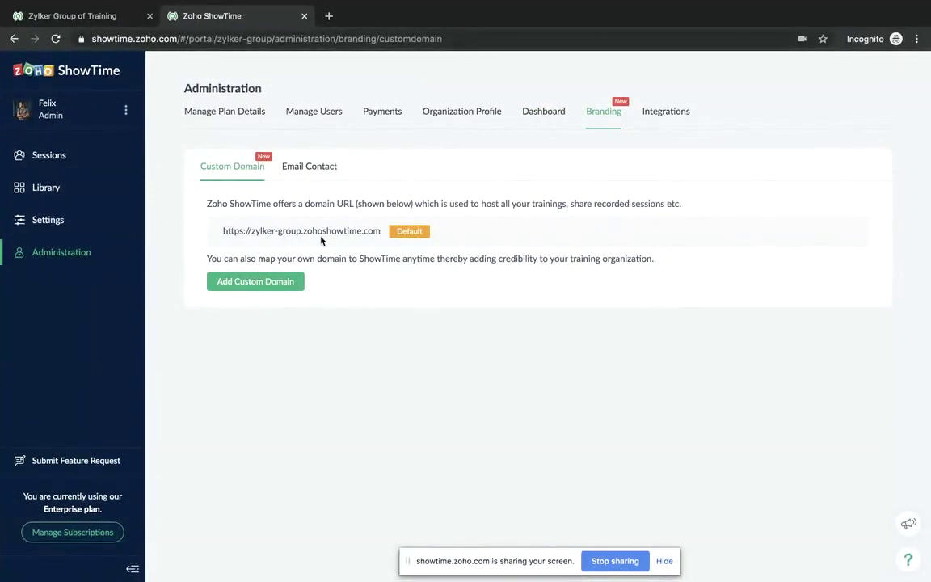
Review the Email Contact and Integrations pages, then go back to Upcoming Sessions
click(310, 168)
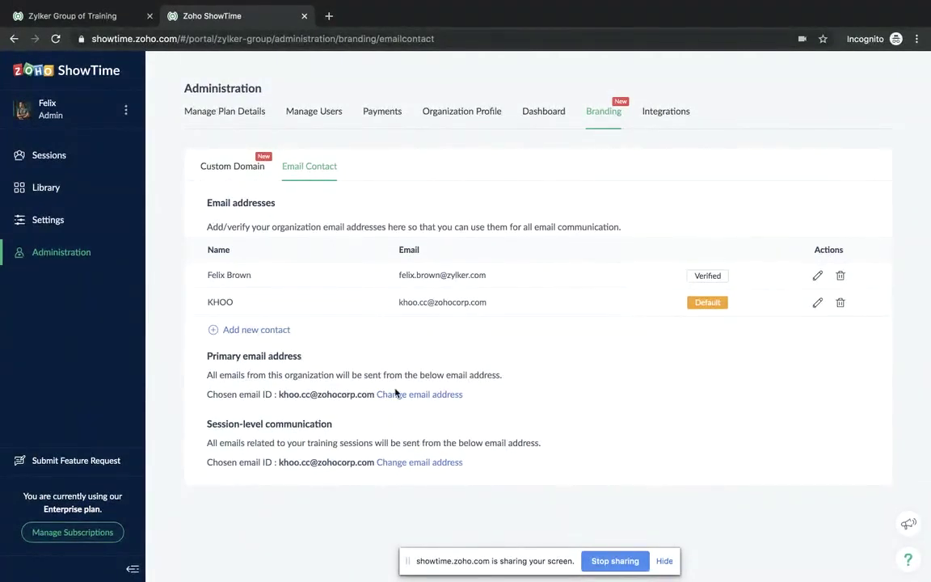
click(668, 114)
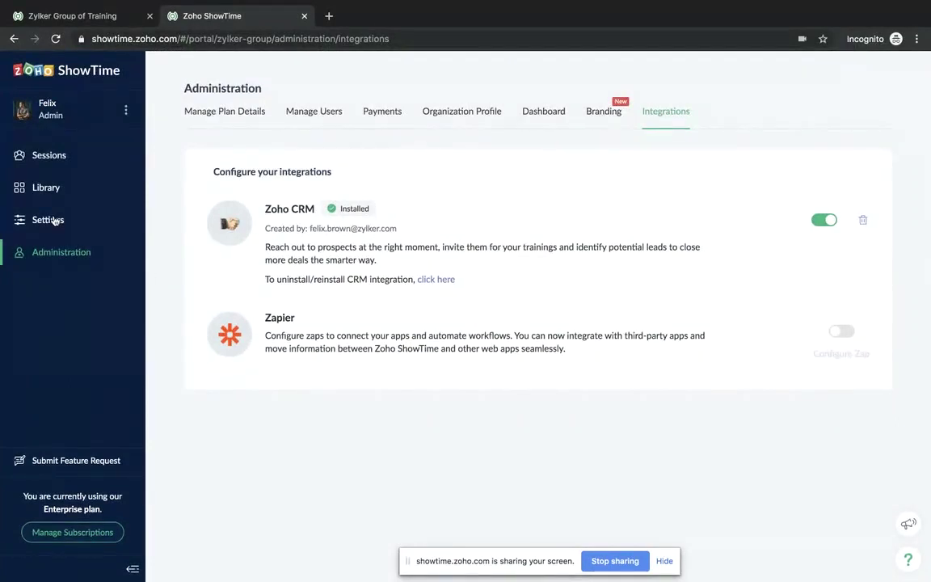
click(53, 161)
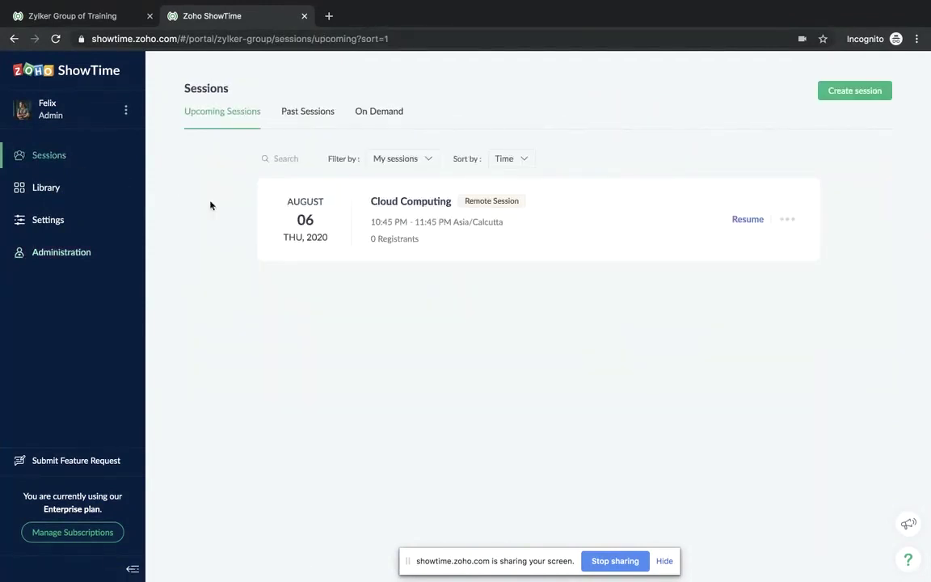
Create an On Demand session 'Cloud Computing' with description 'This session focuses on CC..'
click(870, 94)
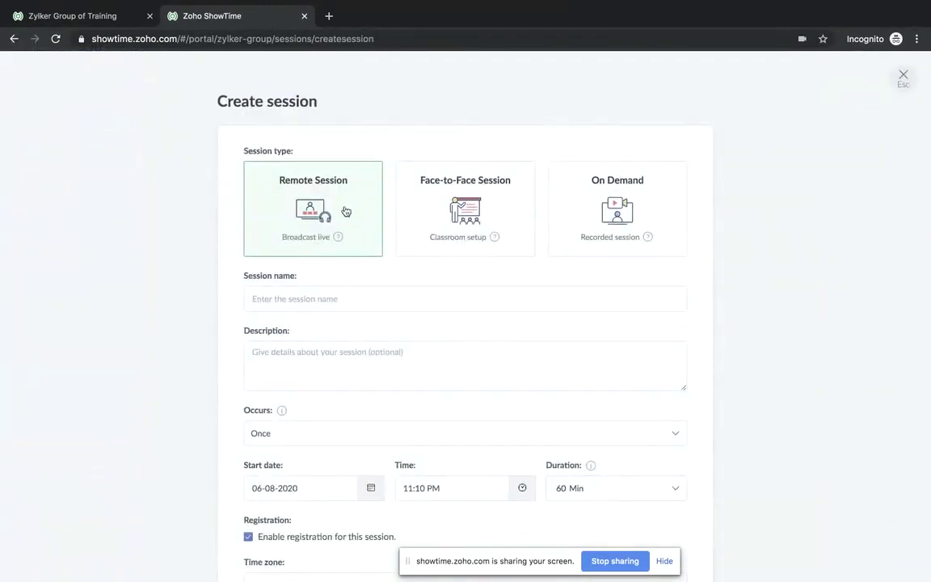
click(590, 206)
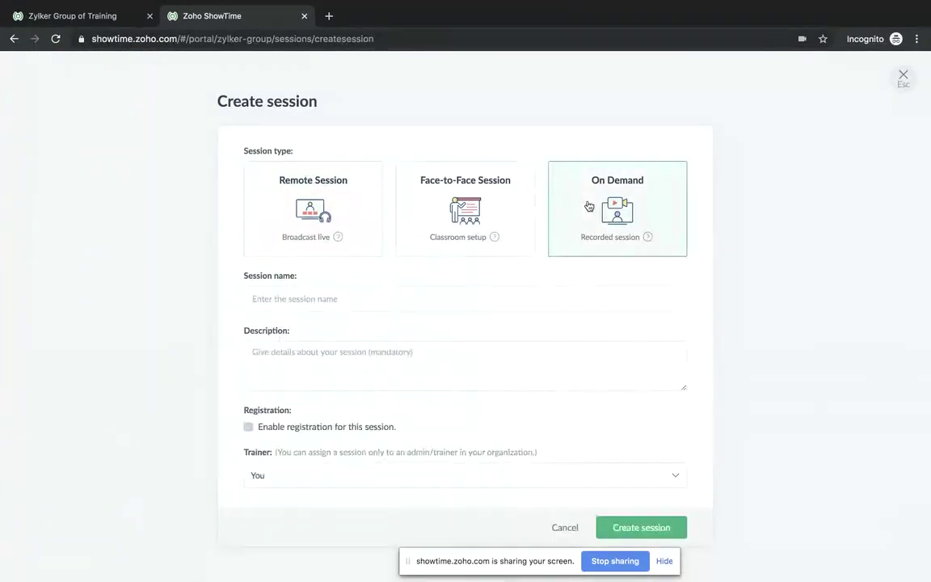
click(323, 309)
text(Cloud C)
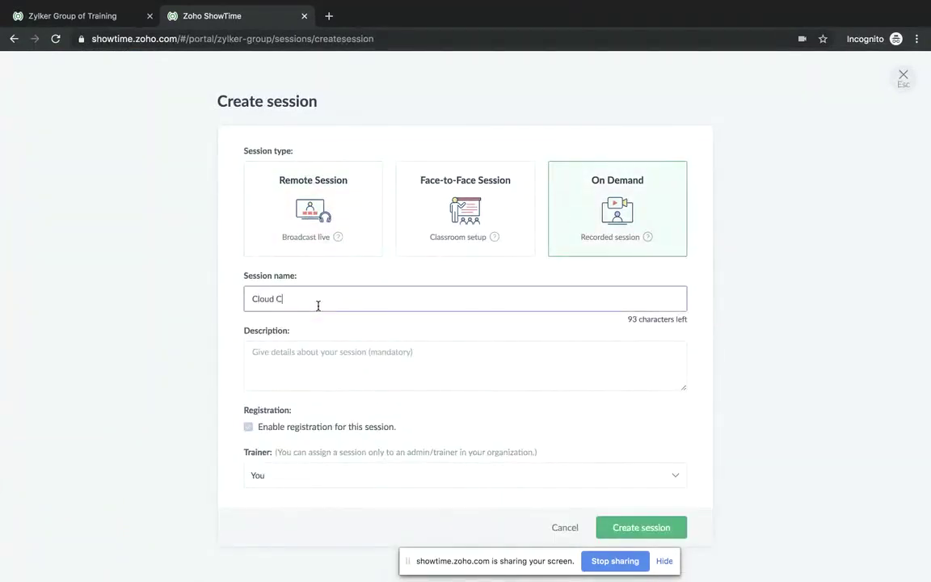
text(omputing)
click(359, 362)
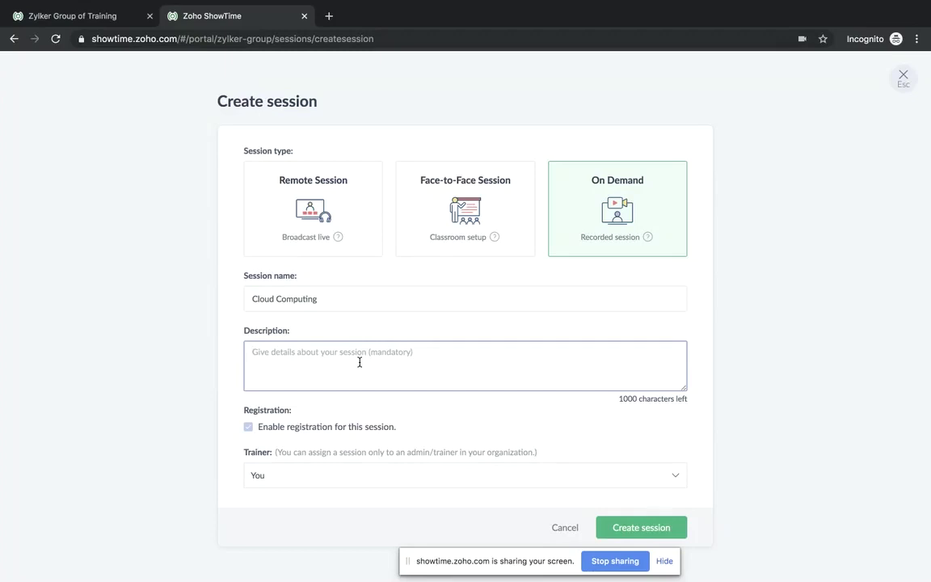
text(This se)
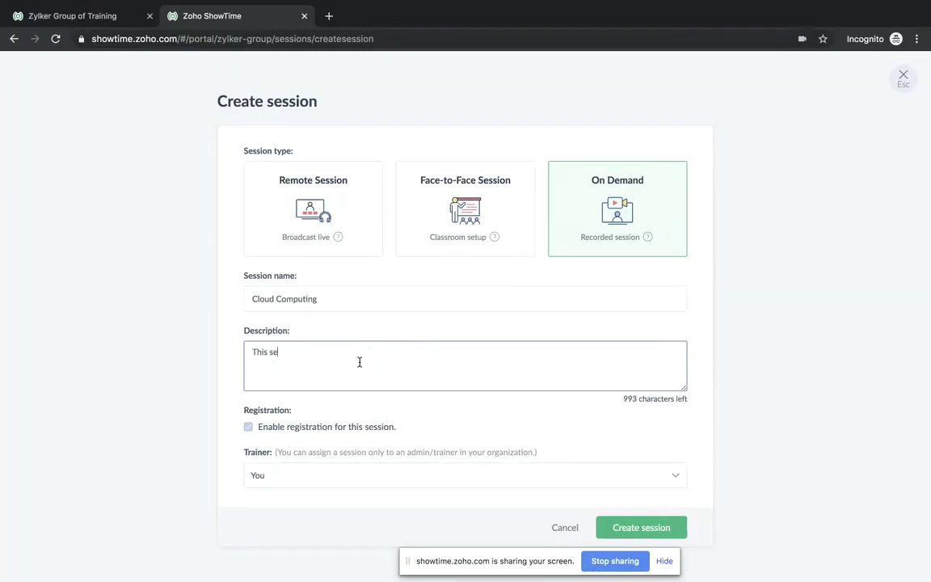
text(ssion focused)
key(BackSpace)
key(BackSpace)
key(BackSpace)
key(BackSpace)
text(uses on CC..)
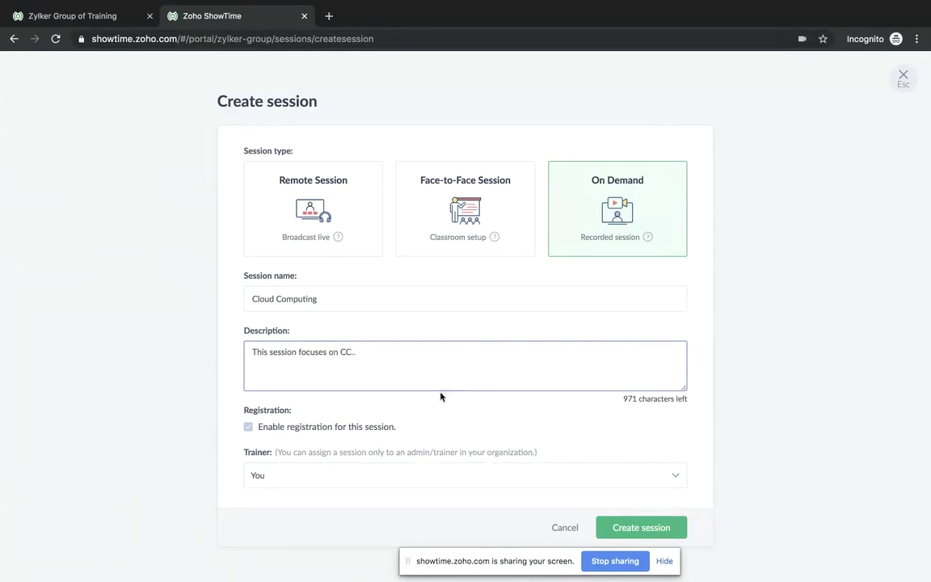
click(622, 527)
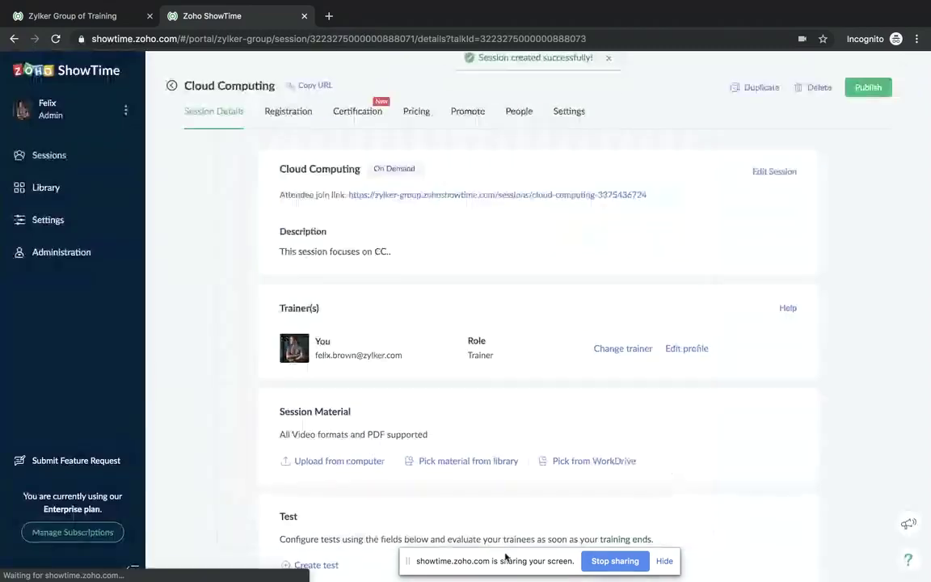
Scroll to the Test section of the Cloud Computing details and begin a new test
drag(501, 560, 717, 507)
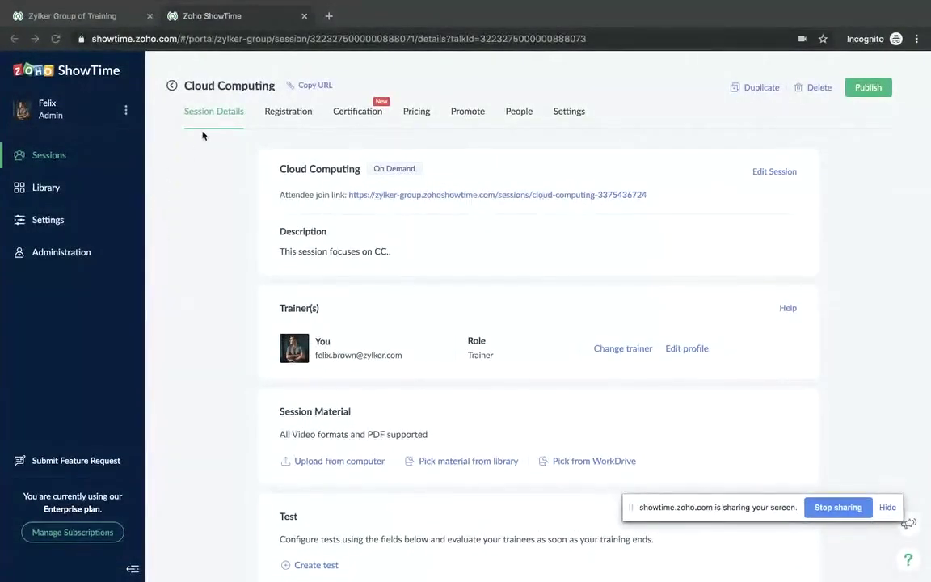
scroll(436, 412, down, 3)
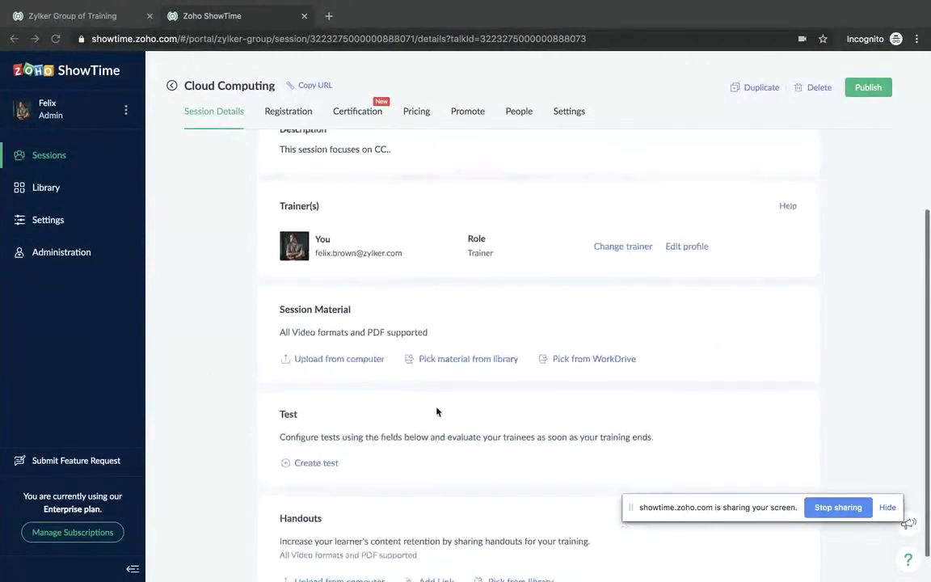
scroll(437, 412, down, 1)
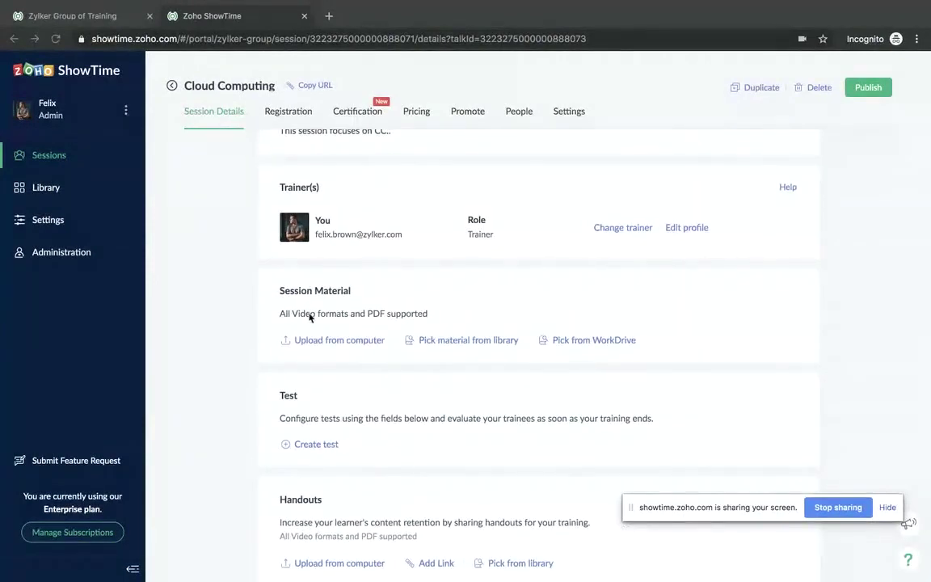
scroll(302, 298, up, 1)
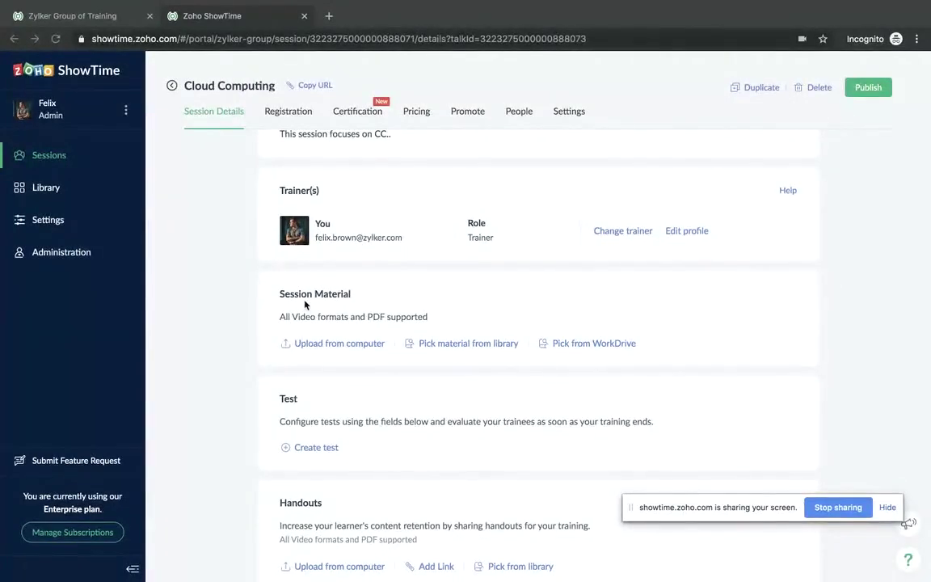
scroll(442, 380, down, 1)
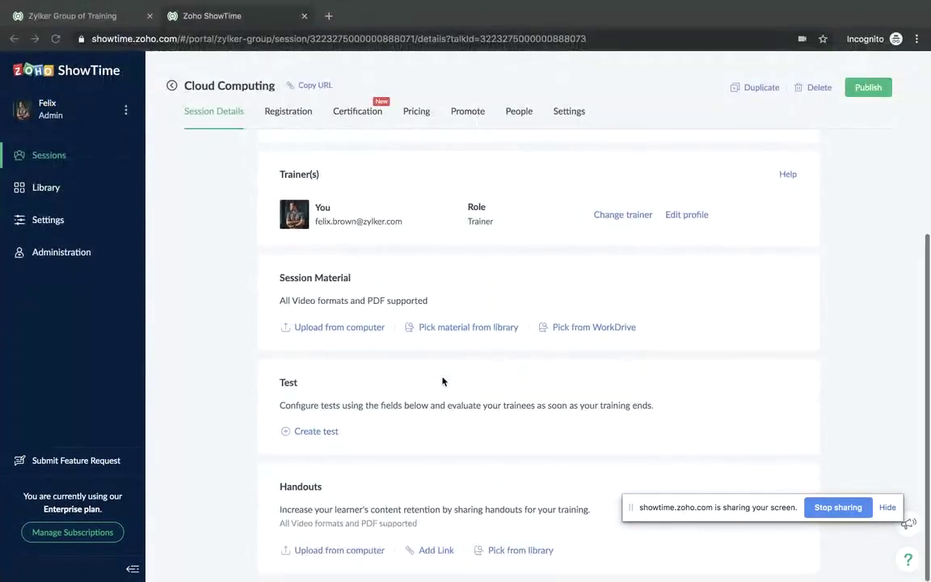
click(321, 432)
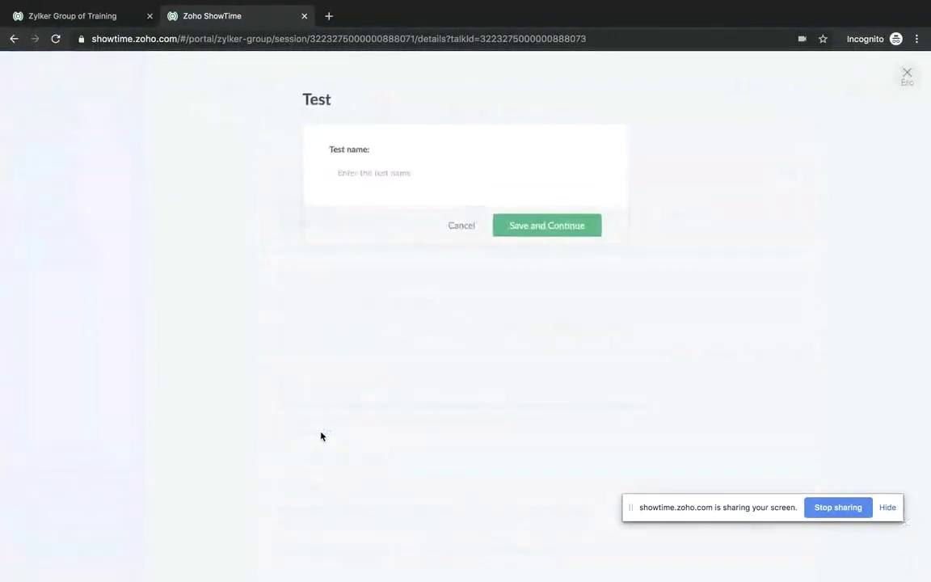
Name the test CC and save it to continue to questions
click(348, 175)
text(CC)
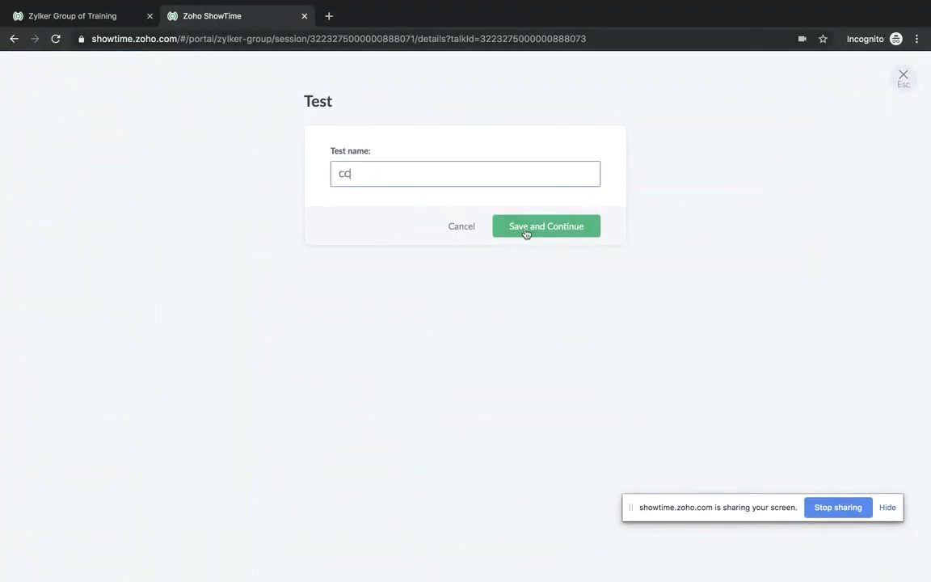
click(530, 231)
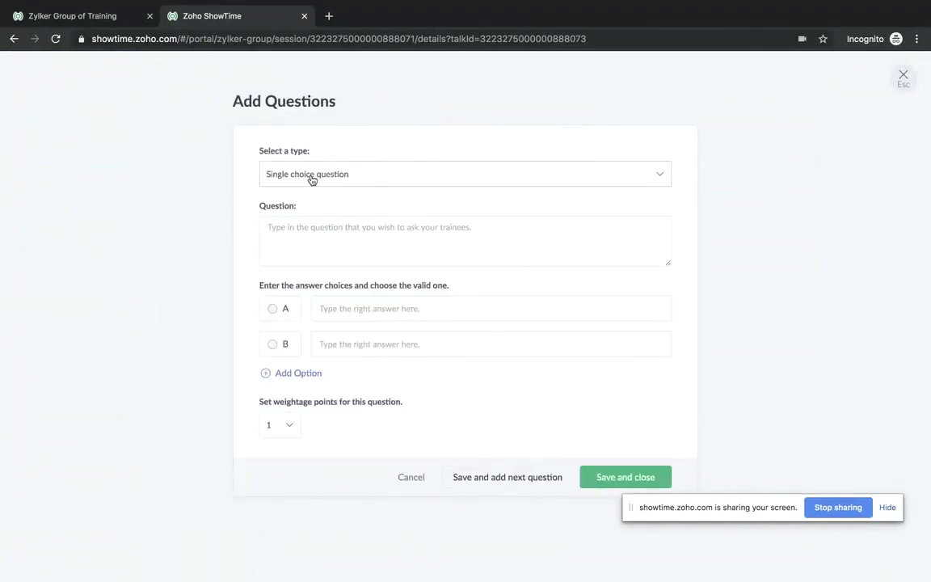
Add a True/False question 'Is AWS part of Amazon?' with answer True, worth 5 points
click(312, 179)
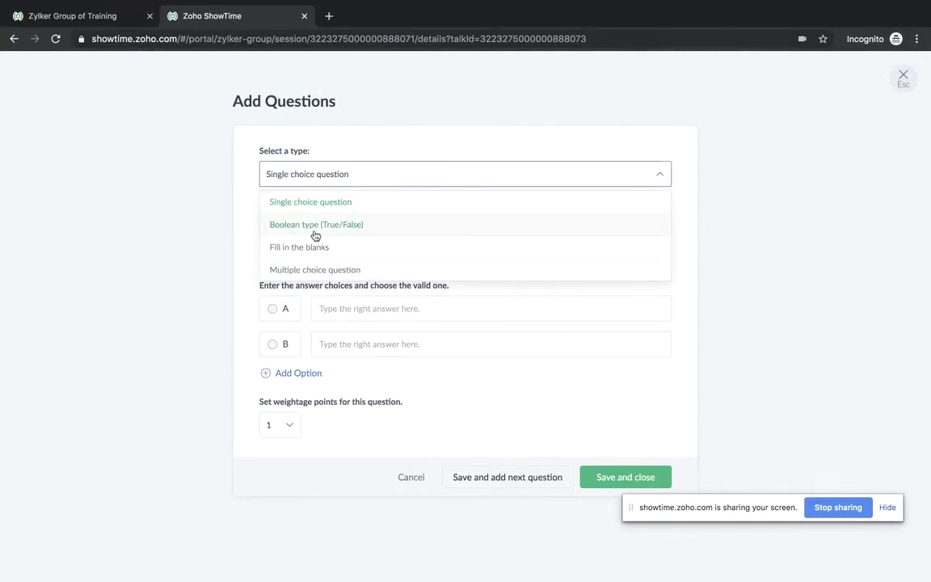
click(315, 225)
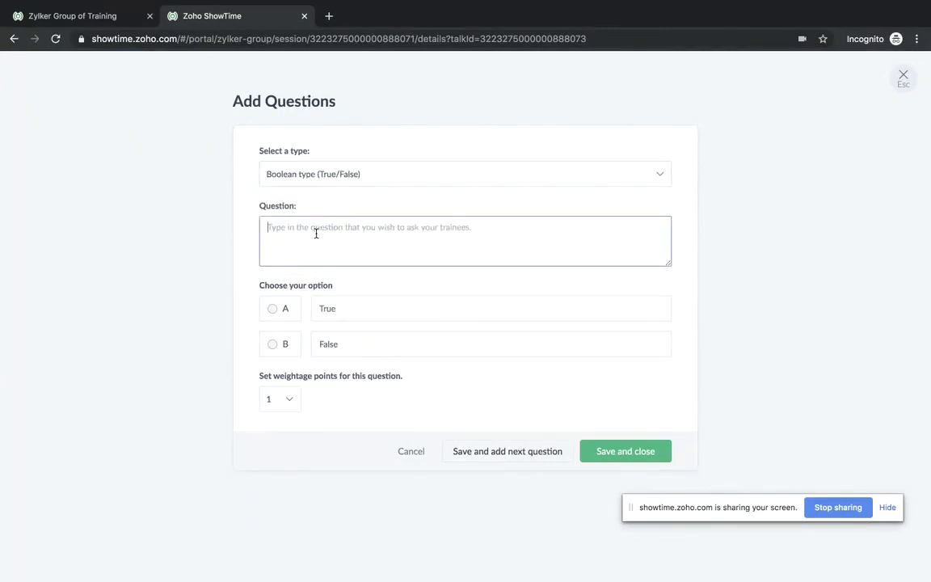
text(Is)
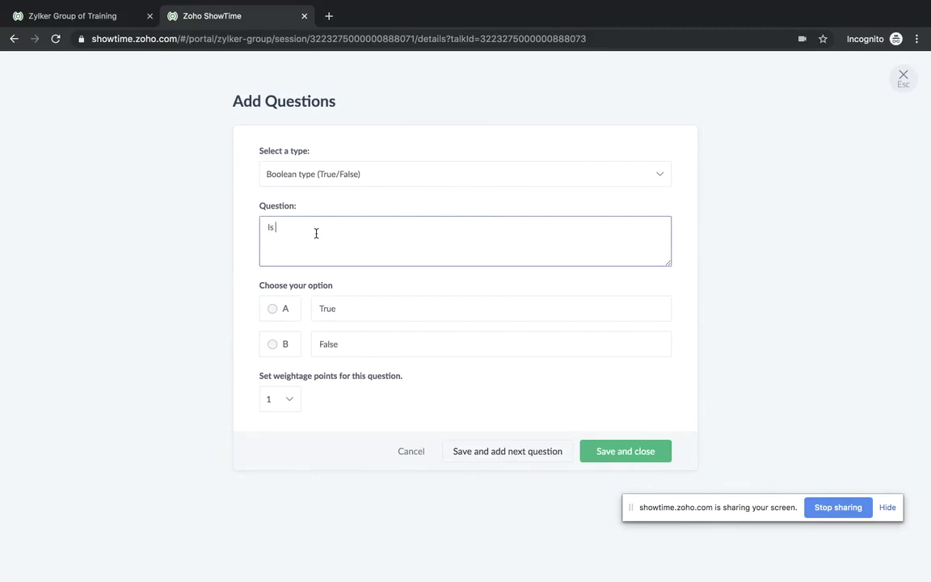
text( AWS pact o)
key(BackSpace)
key(BackSpace)
key(BackSpace)
key(BackSpace)
key(BackSpace)
key(BackSpace)
text(rt of )
text(Amzon)
text(zon)
click(272, 308)
click(289, 403)
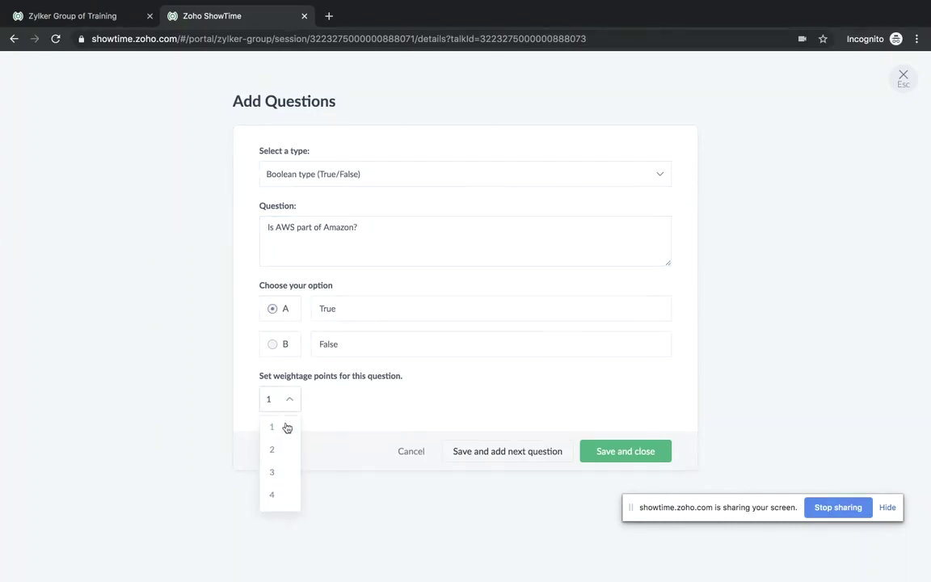
scroll(278, 485, down, 2)
click(277, 459)
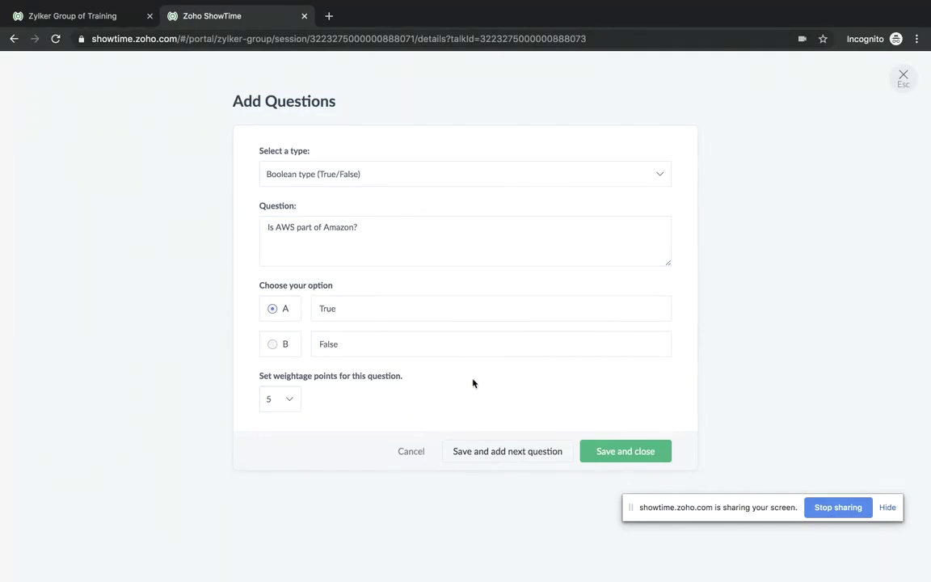
click(600, 453)
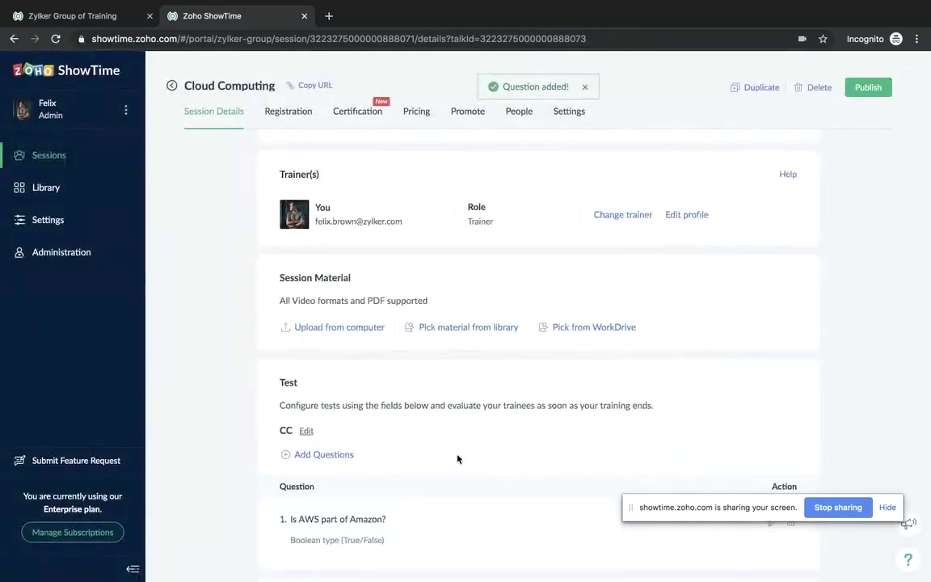
Confirm the CC test holds 'Is AWS part of Amazon?', then open the Registration page
scroll(457, 459, down, 3)
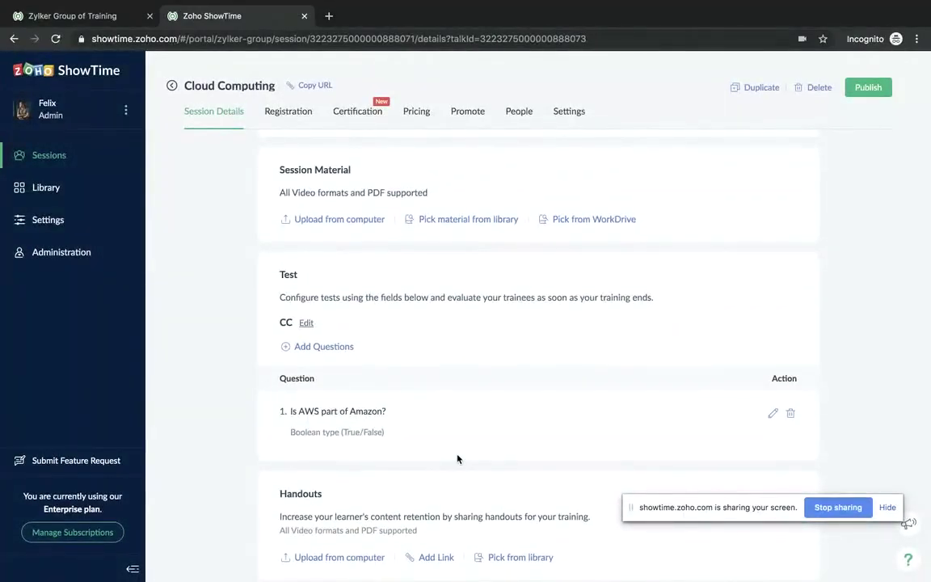
scroll(458, 459, up, 2)
scroll(457, 459, down, 2)
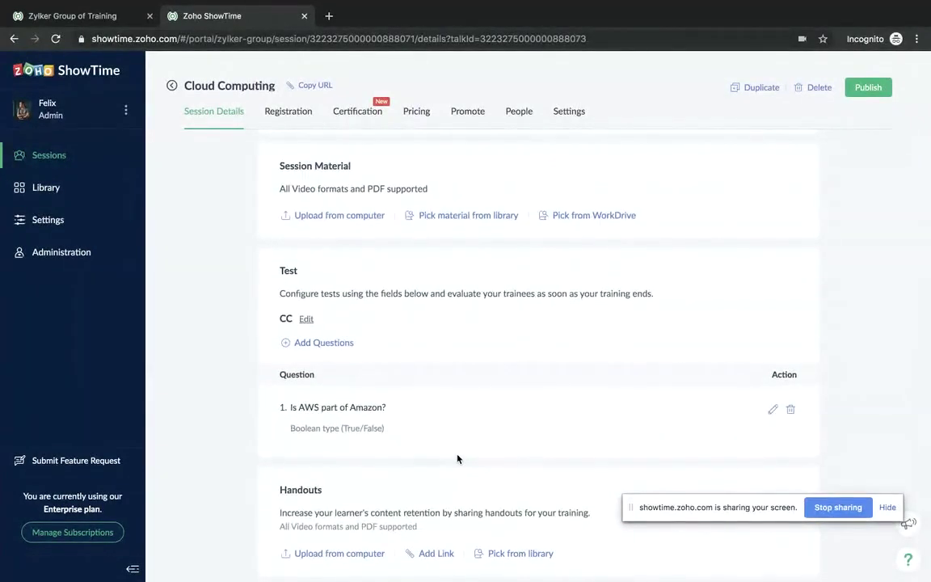
scroll(370, 370, up, 2)
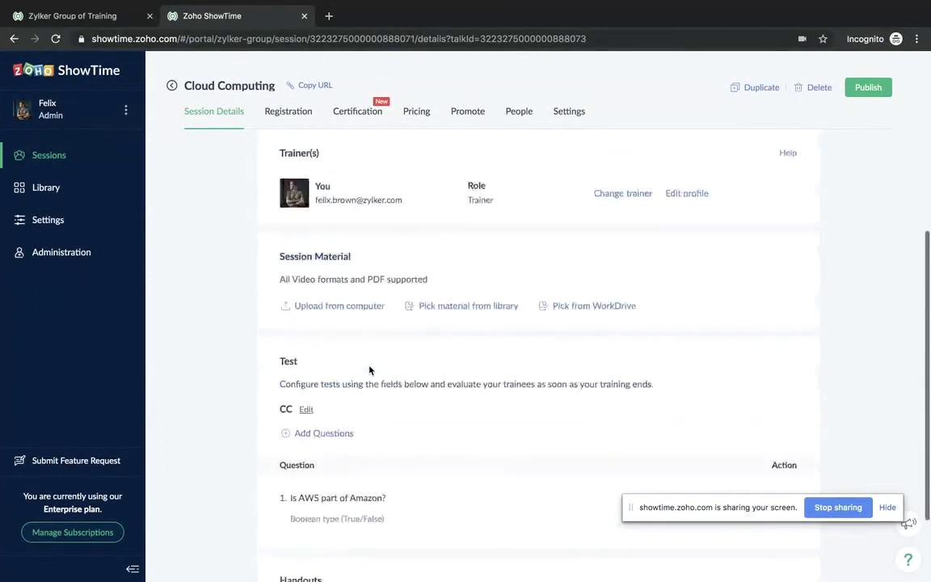
scroll(364, 371, up, 1)
scroll(356, 210, up, 2)
click(289, 113)
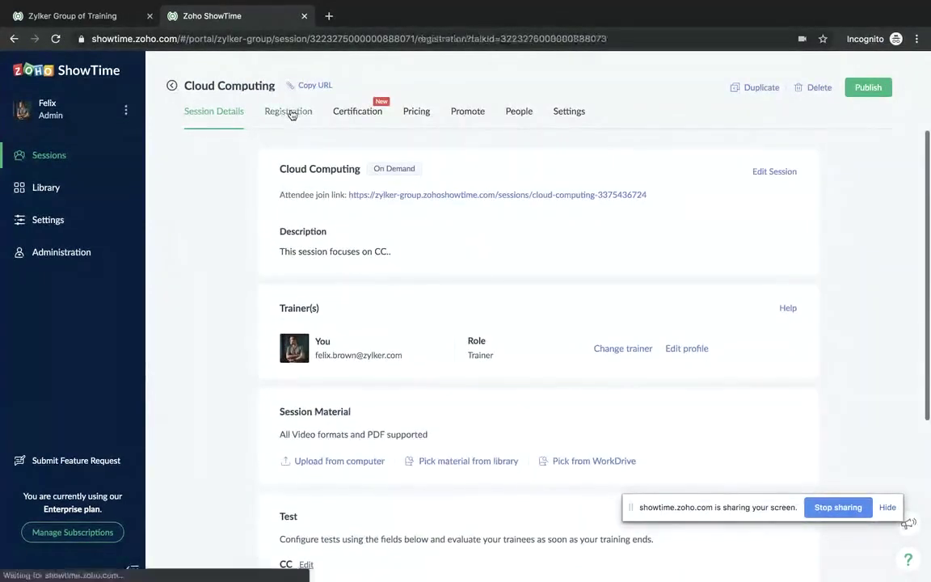
Browse Certification, Pricing, Promote, People and Settings tabs, then return to Session Details
click(351, 116)
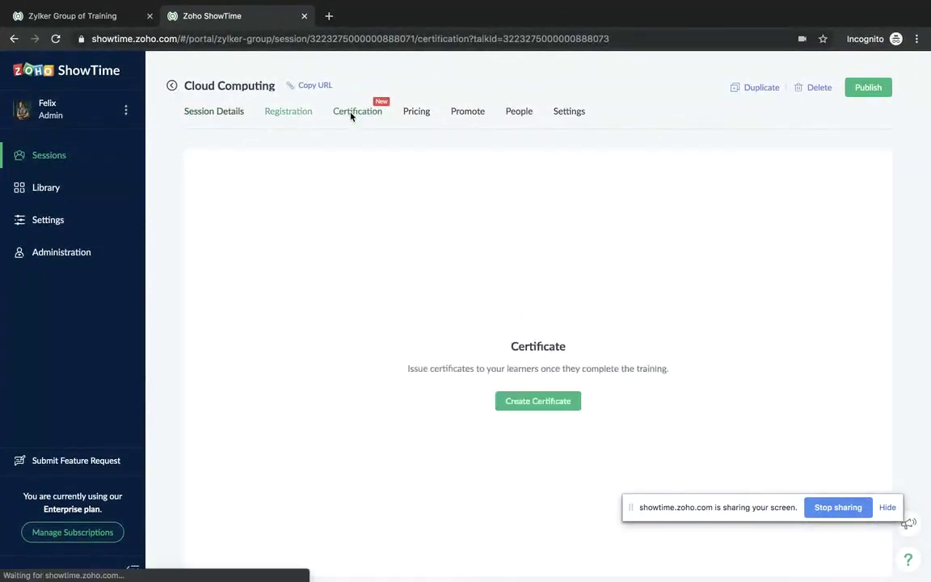
click(417, 118)
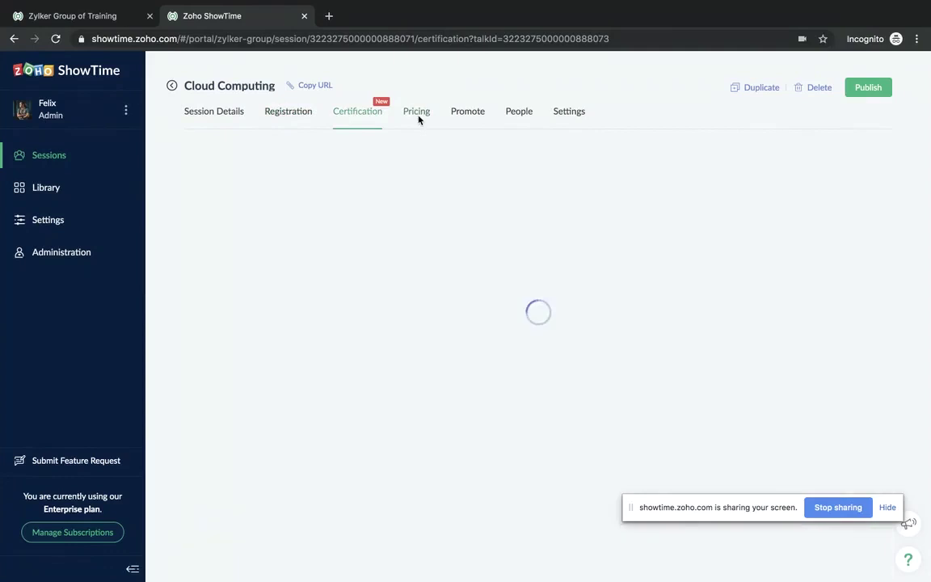
click(467, 118)
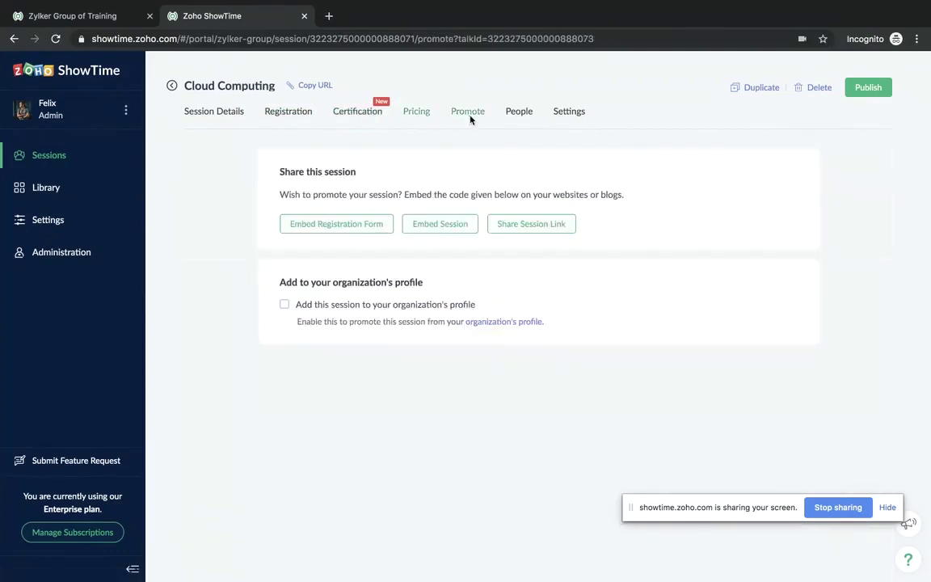
click(512, 117)
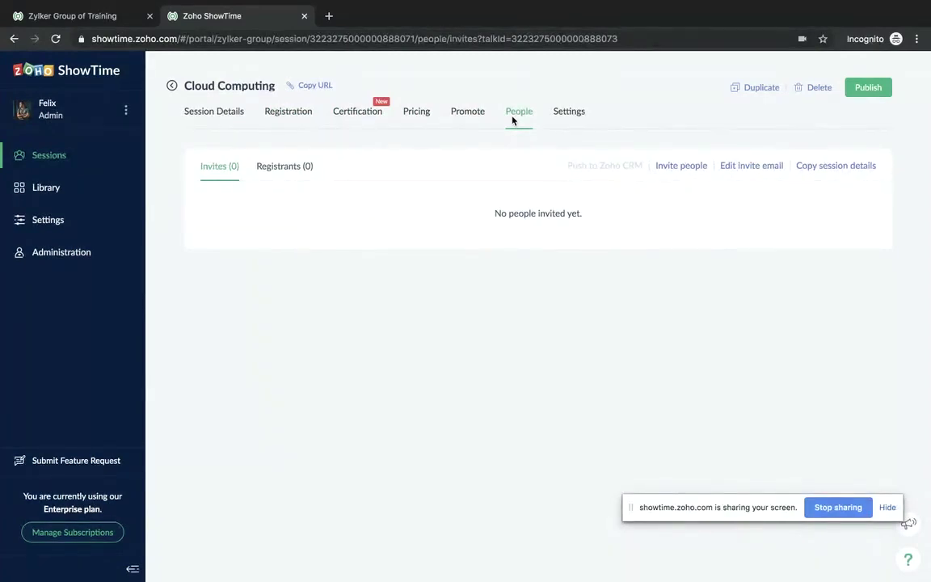
click(571, 118)
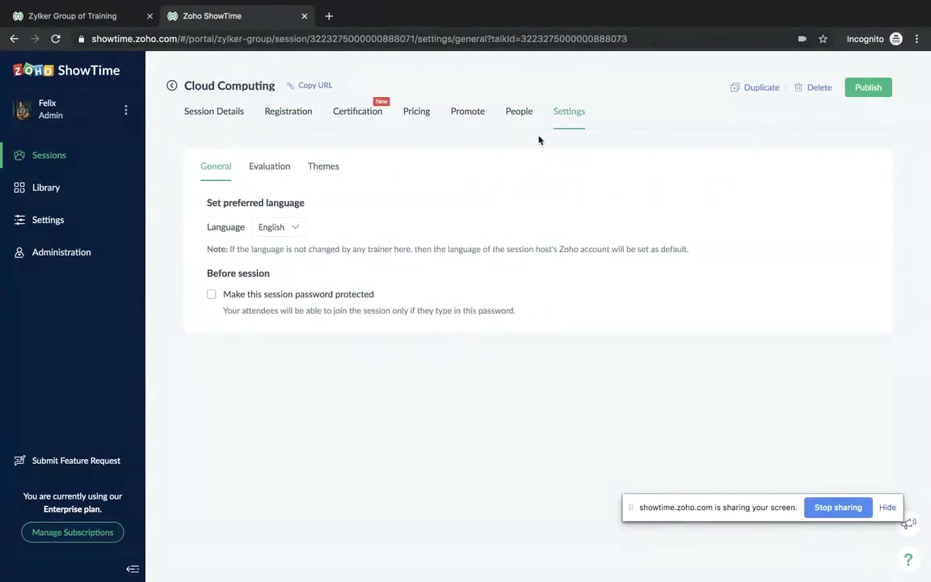
click(285, 116)
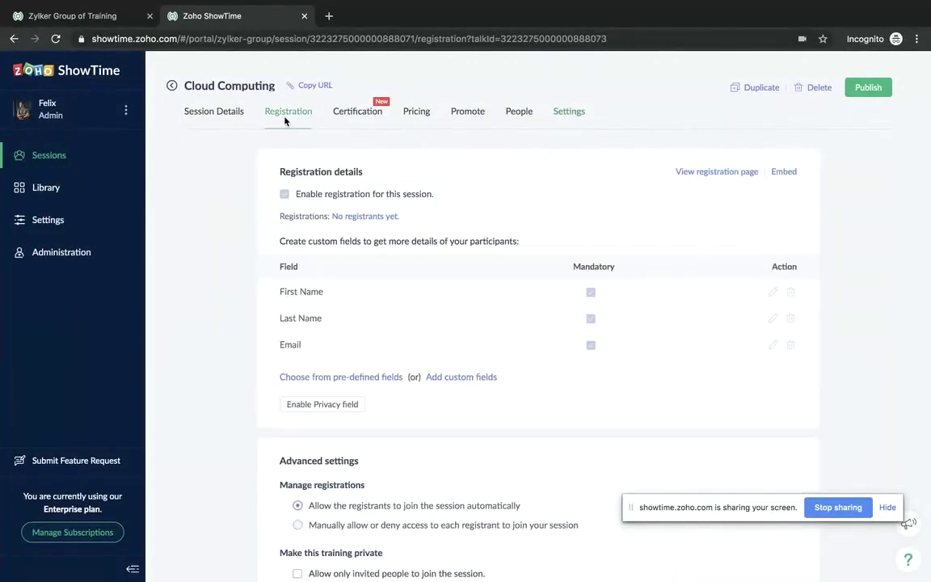
click(230, 114)
scroll(454, 370, down, 5)
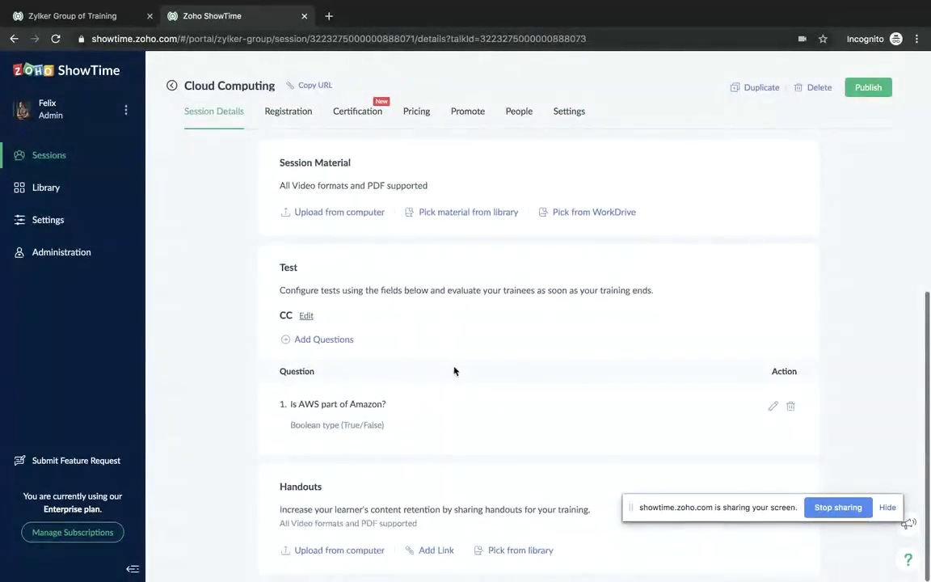
Attach the Basics of microeconomics recording and Economics presentation from the library
click(472, 214)
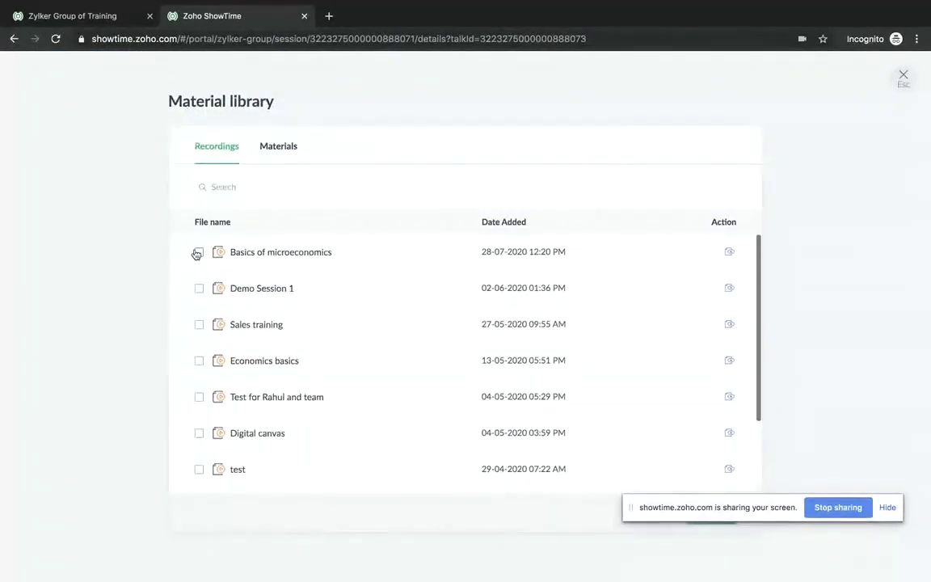
click(198, 252)
click(278, 147)
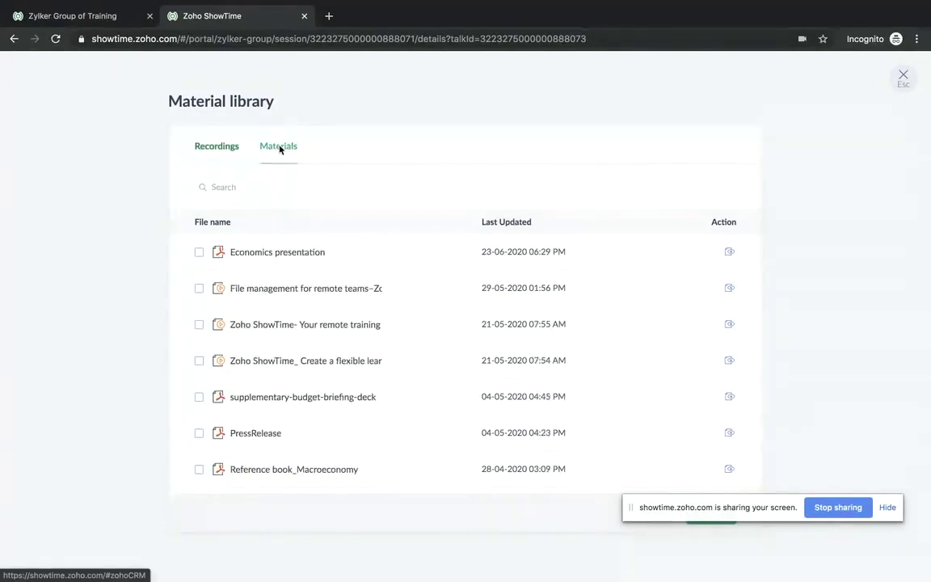
click(198, 253)
scroll(473, 311, down, 4)
drag(680, 507, 380, 564)
click(710, 513)
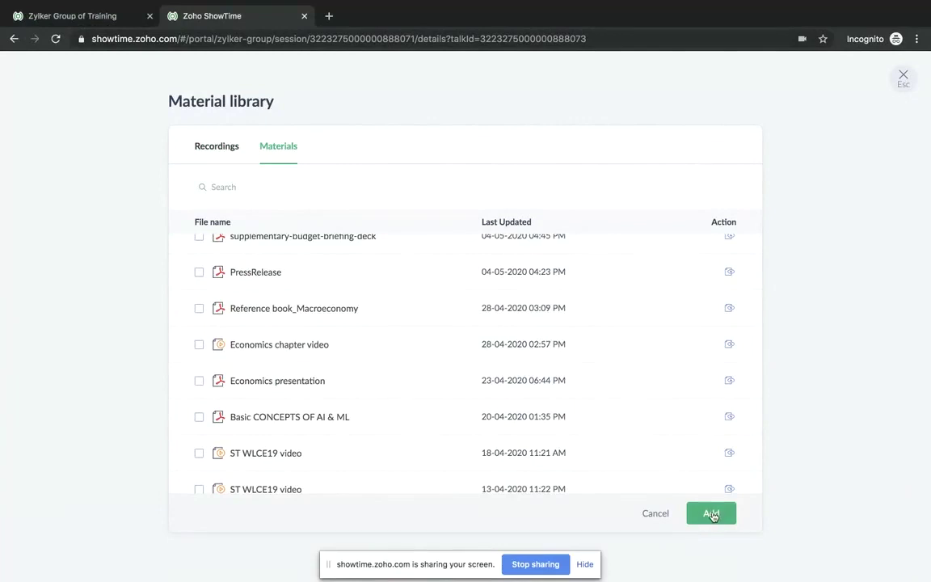
click(711, 514)
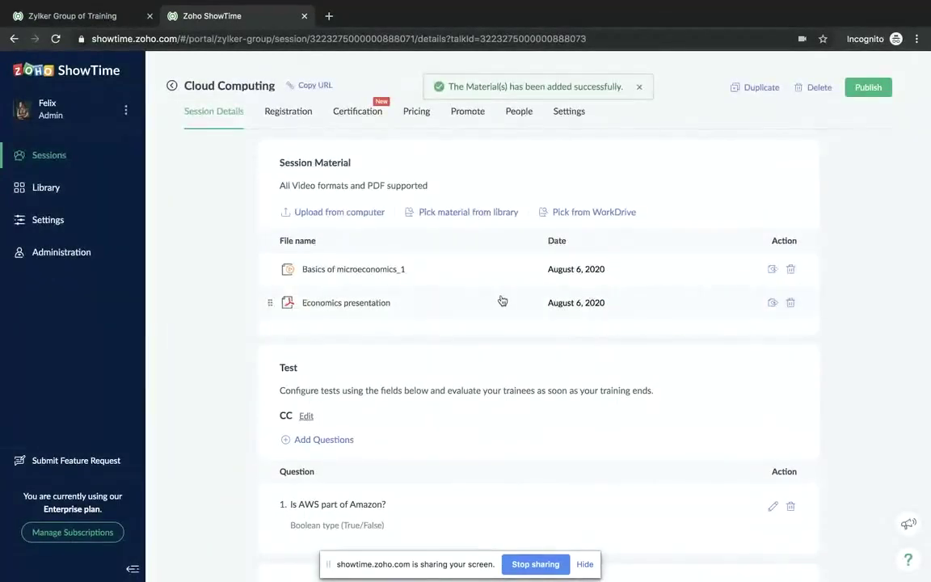
Scroll through the Cloud Computing details to review the attached materials and test question
scroll(501, 301, up, 3)
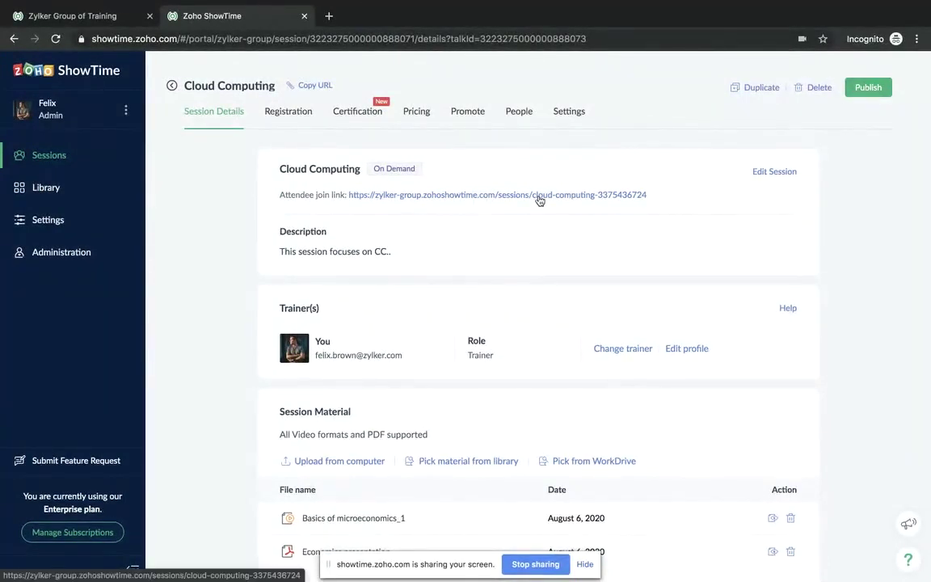
scroll(463, 371, down, 2)
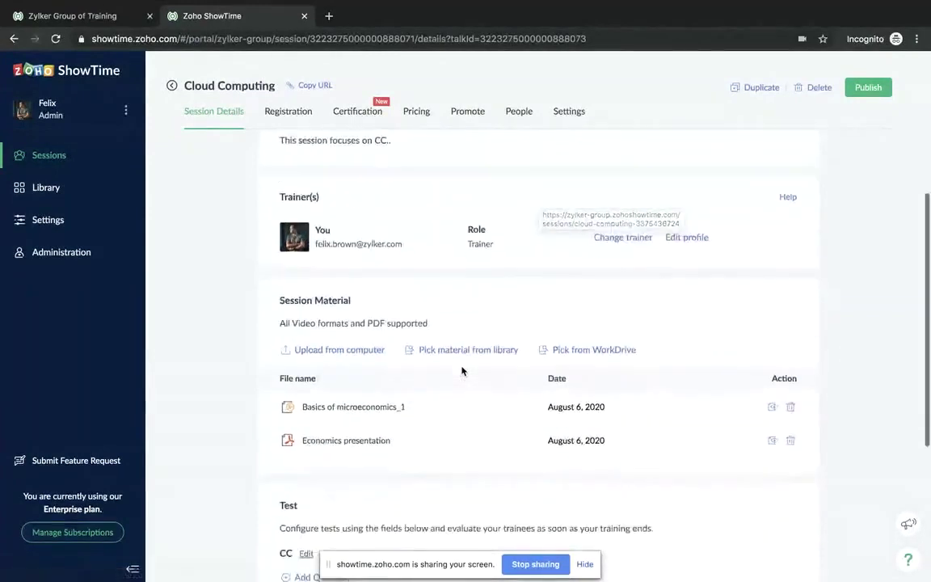
drag(410, 564, 655, 570)
scroll(486, 556, down, 2)
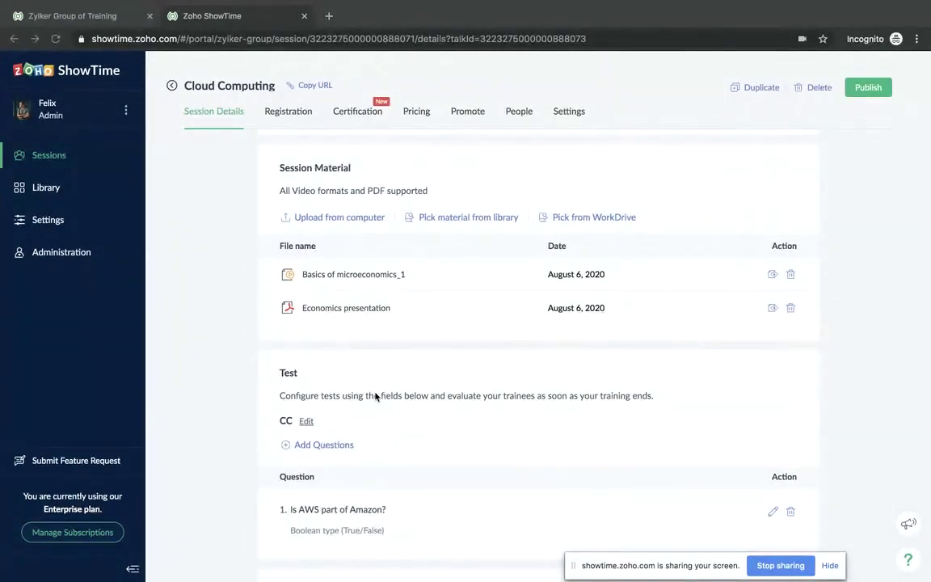
mouse_move(732, 2)
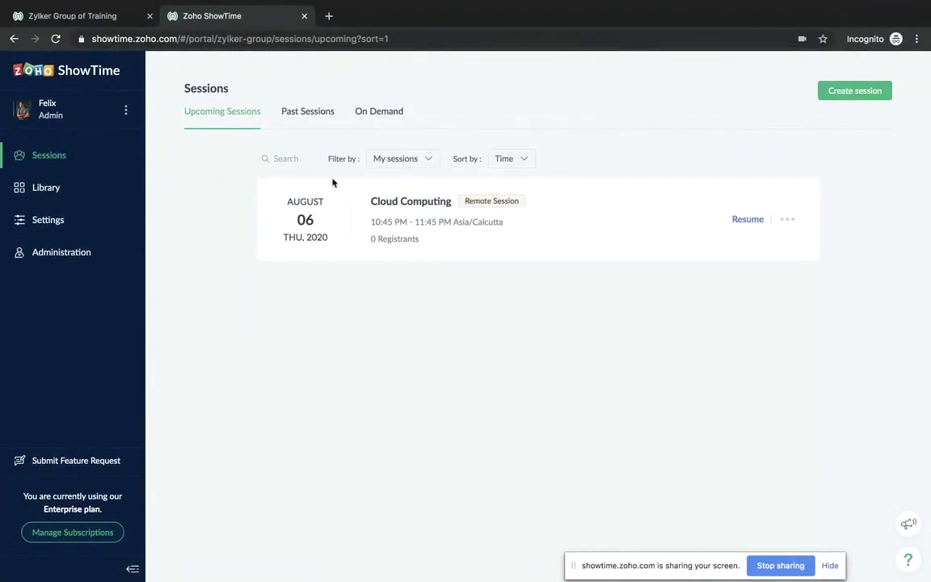
Start a new Remote Session, name it CC-1, and submit the Create session form
click(835, 100)
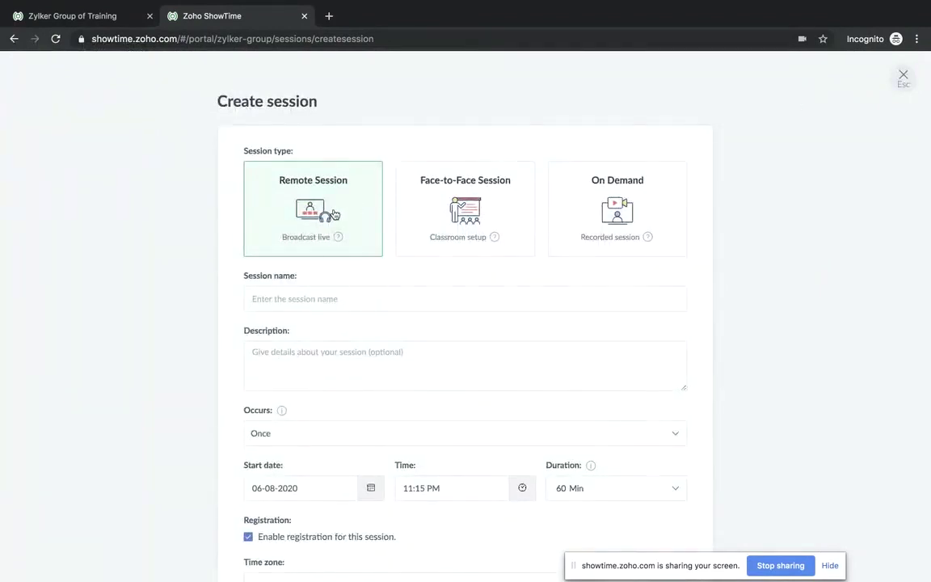
click(359, 300)
text(CC)
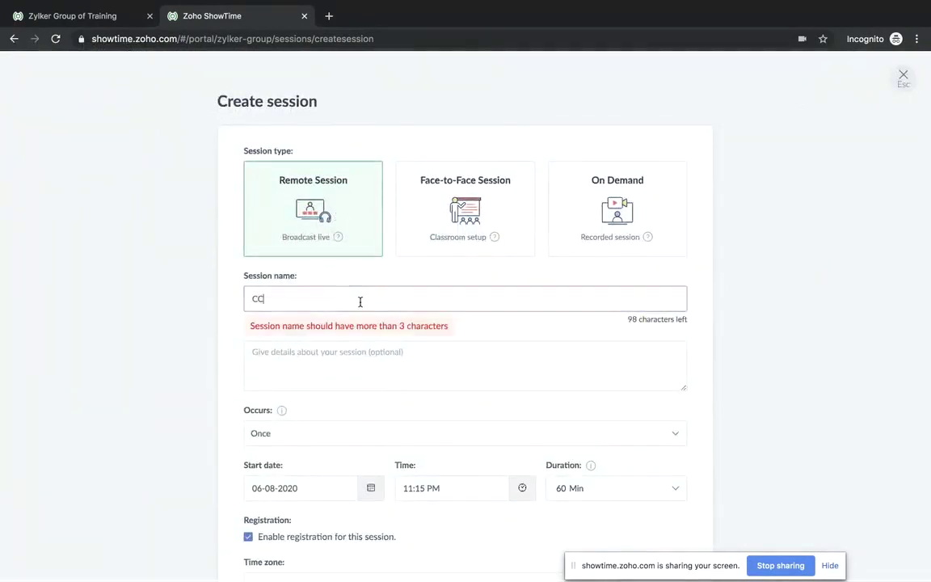
scroll(359, 300, down, 3)
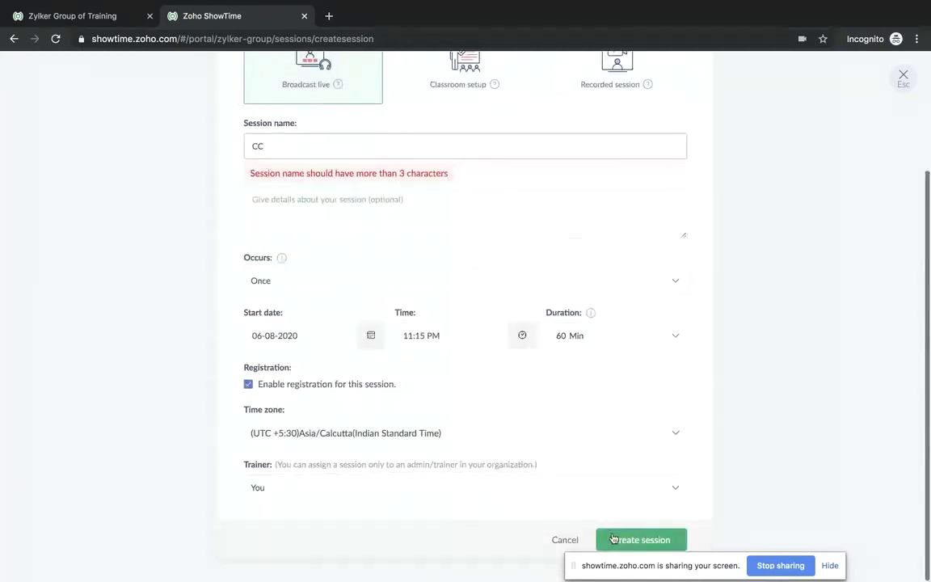
click(295, 151)
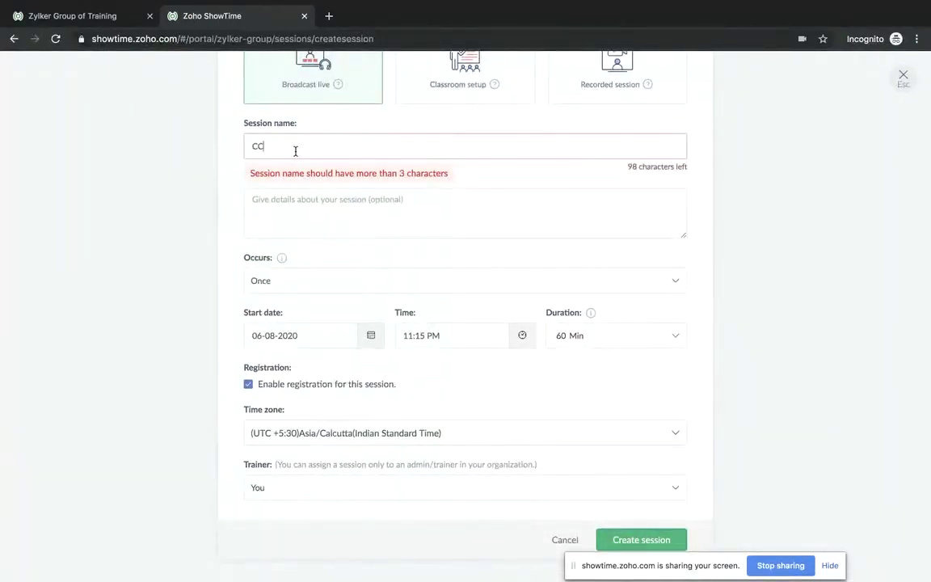
text(L)
key(BackSpace)
text(-1)
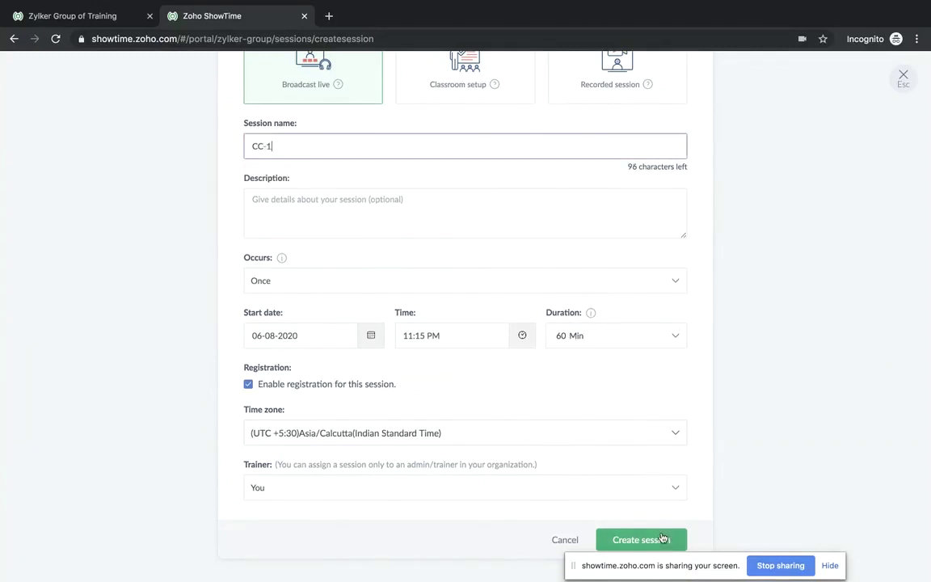
click(662, 539)
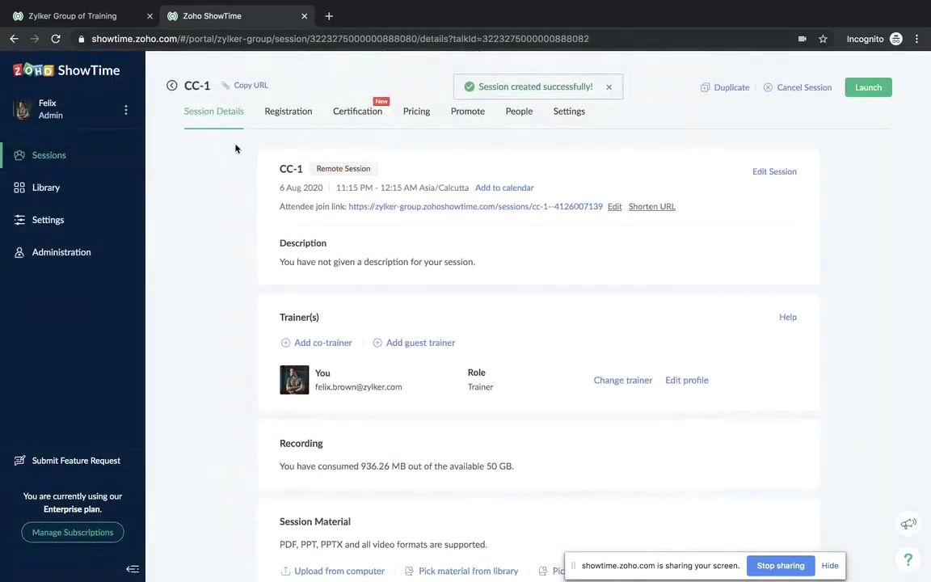
scroll(477, 395, down, 2)
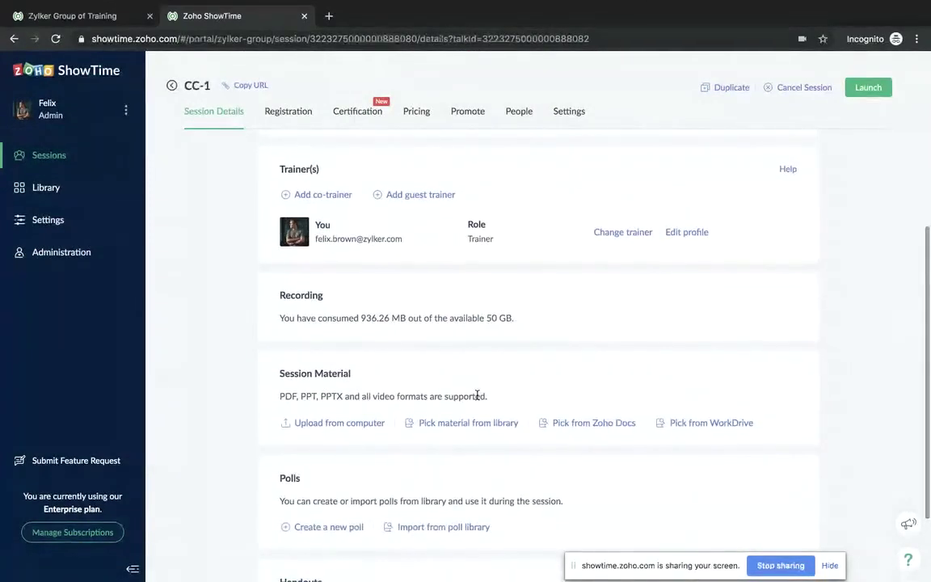
scroll(478, 394, down, 1)
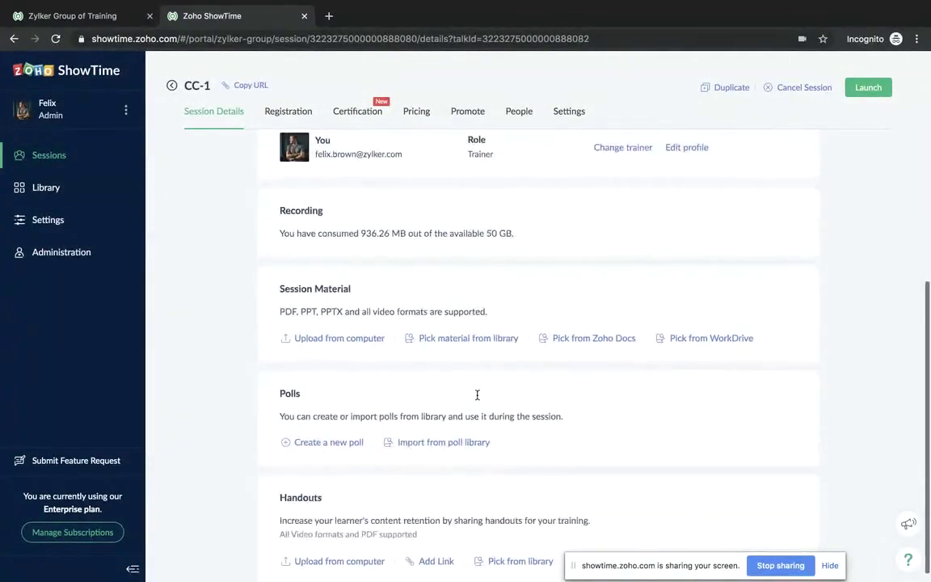
click(288, 112)
click(369, 120)
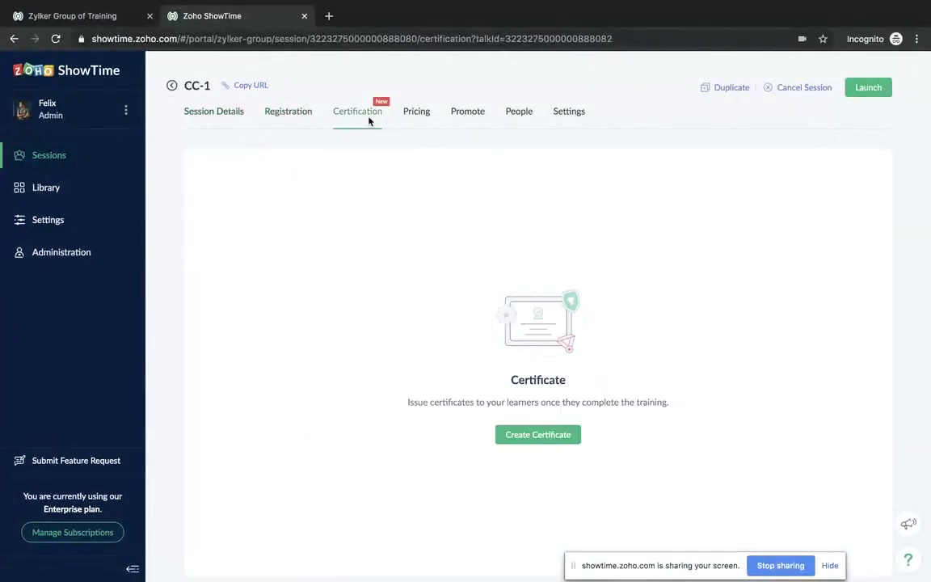
click(427, 119)
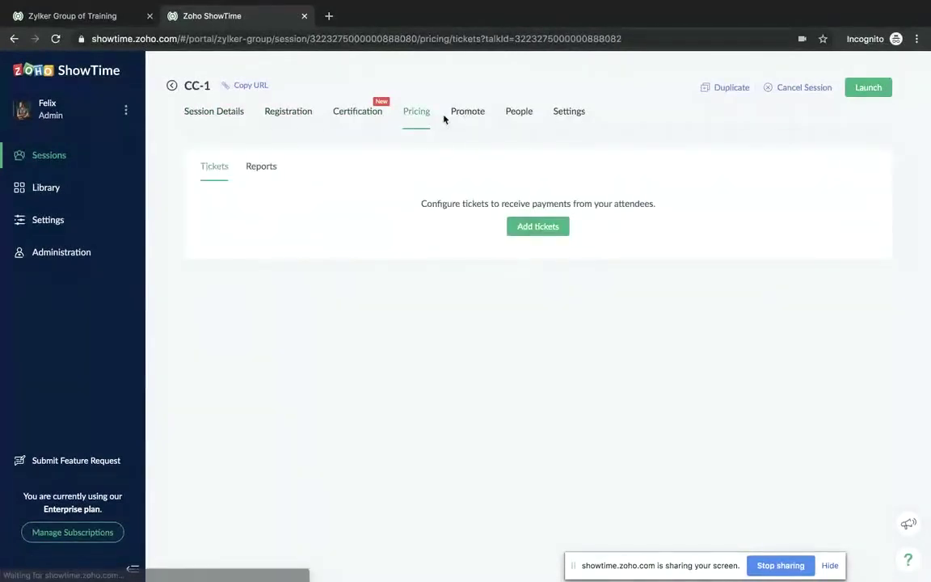
click(463, 117)
click(518, 121)
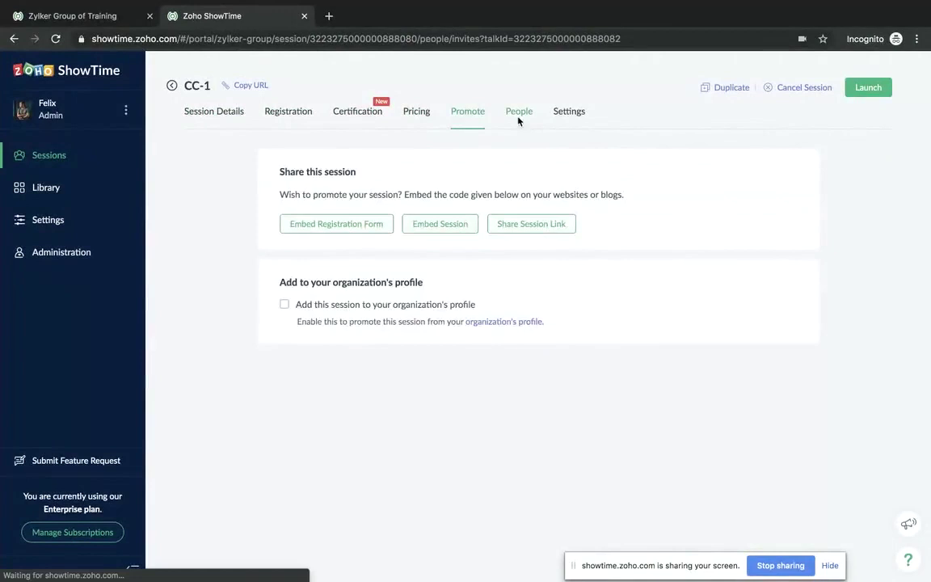
click(564, 121)
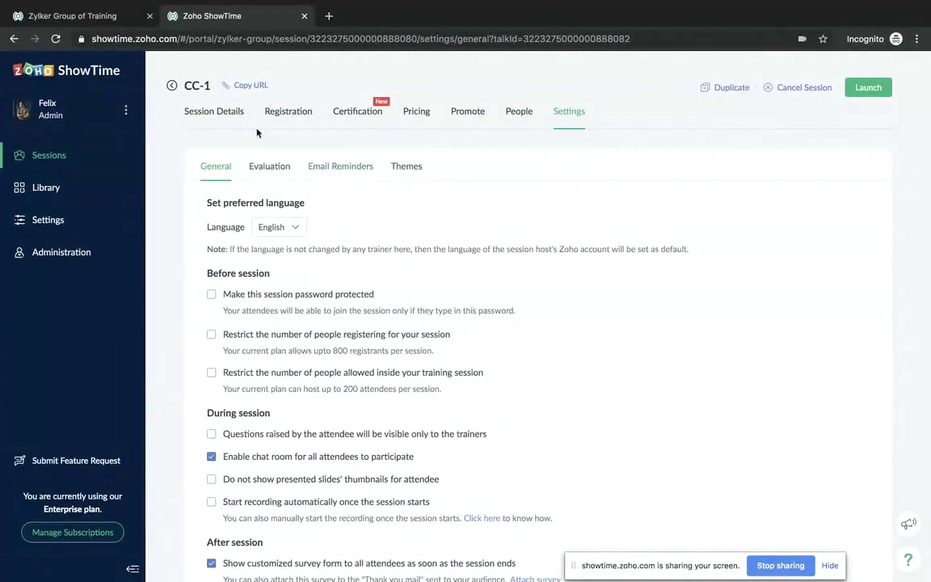
click(214, 118)
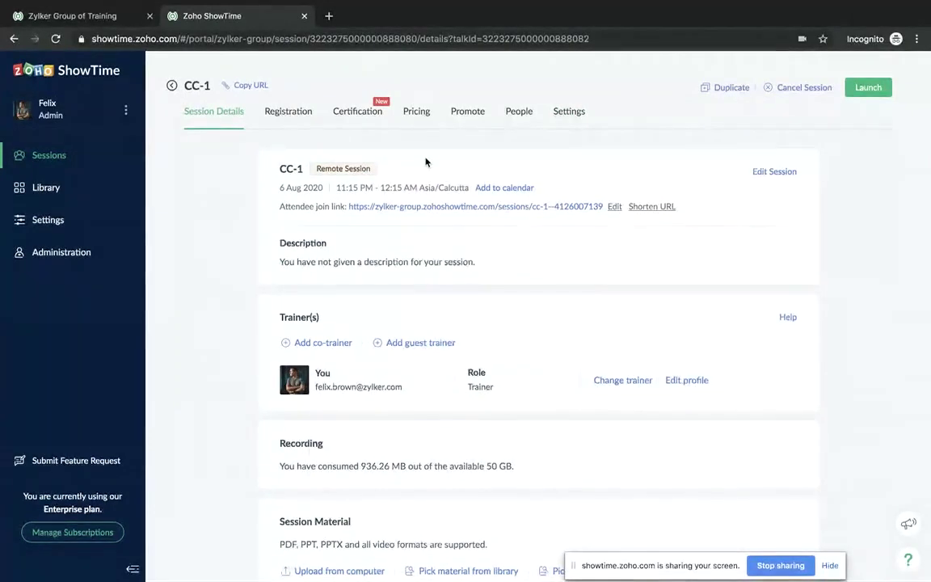
In Administration, review Manage Users and its role choices, then Payments, Organization Profile and Dashboard
click(58, 252)
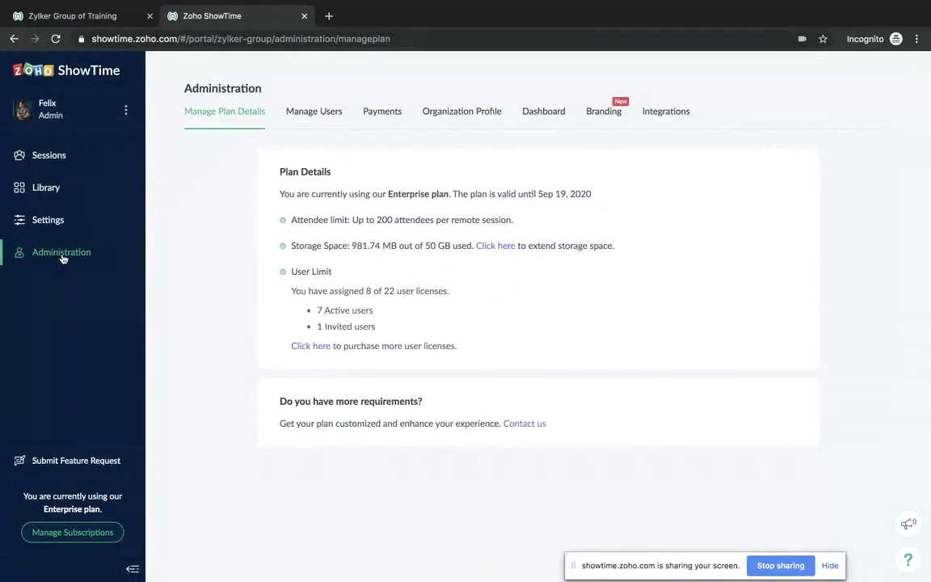
click(289, 114)
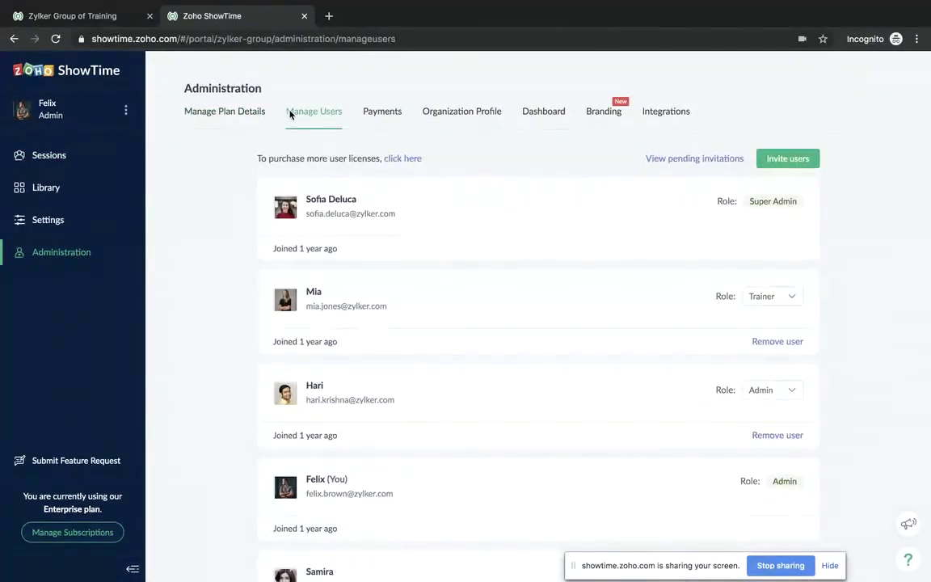
click(762, 297)
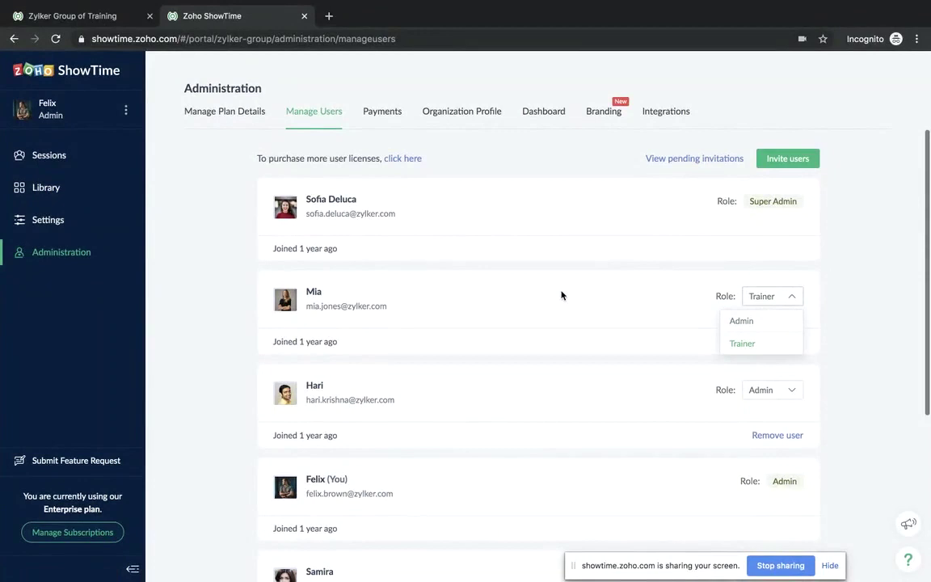
click(383, 112)
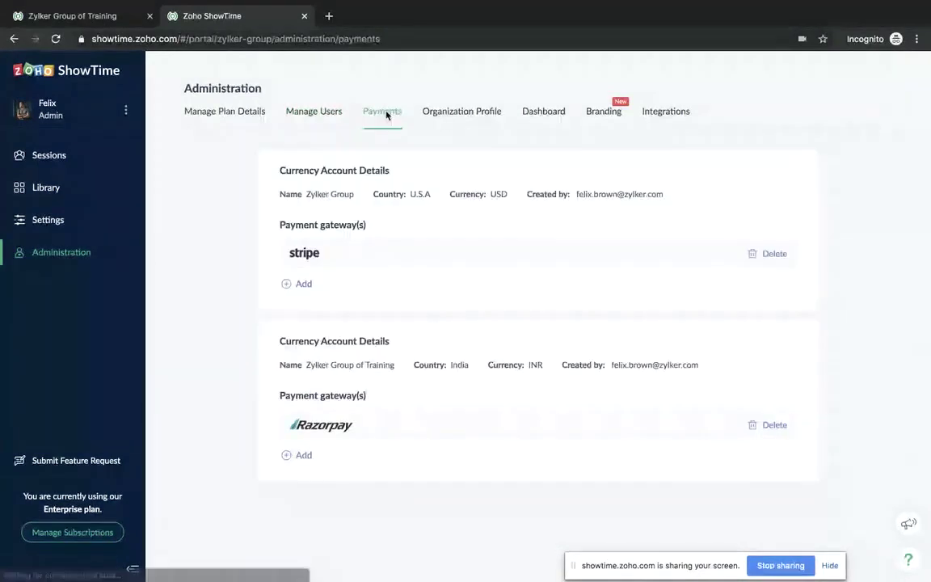
click(462, 117)
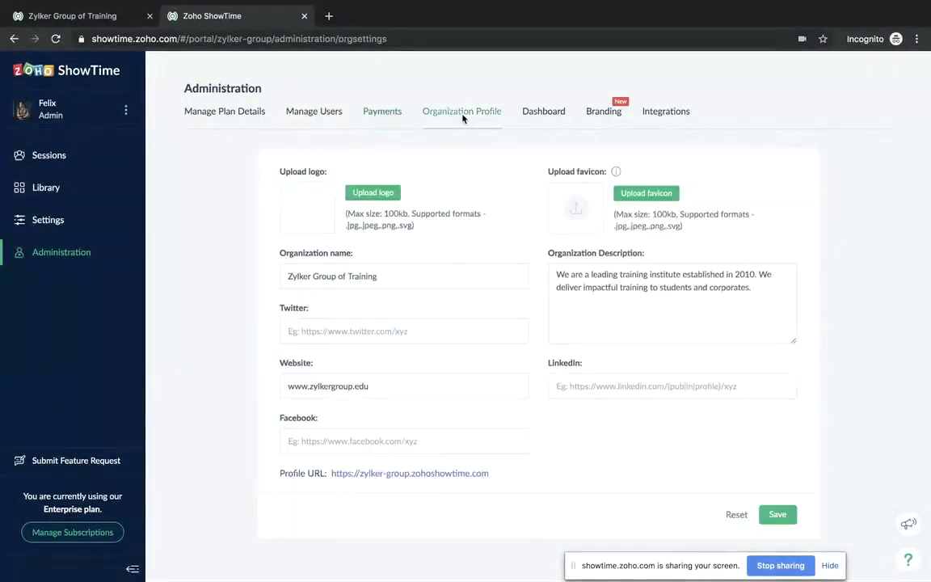
click(552, 123)
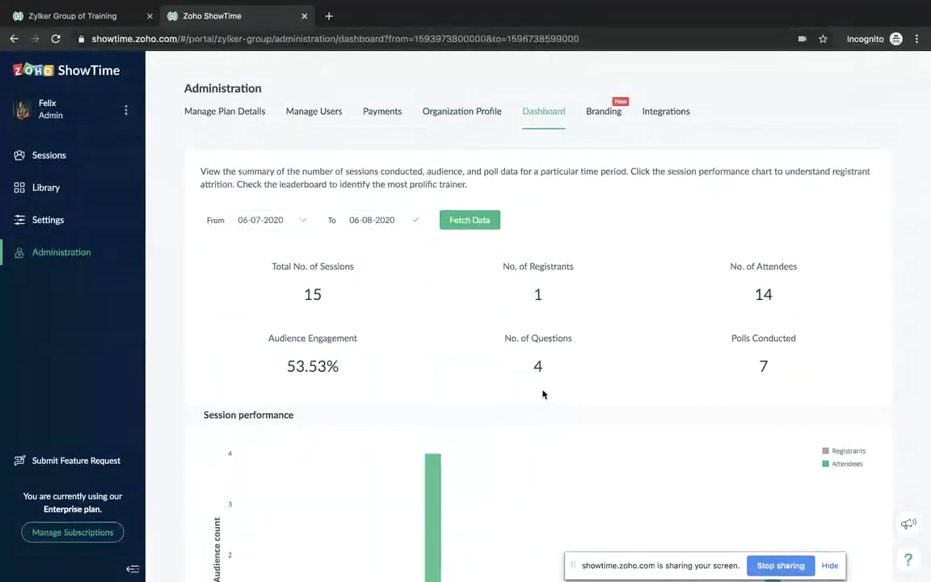
Scroll the statistics dashboard, then review Branding, its Email Contact sub-tab, and the Integrations page
scroll(549, 394, down, 3)
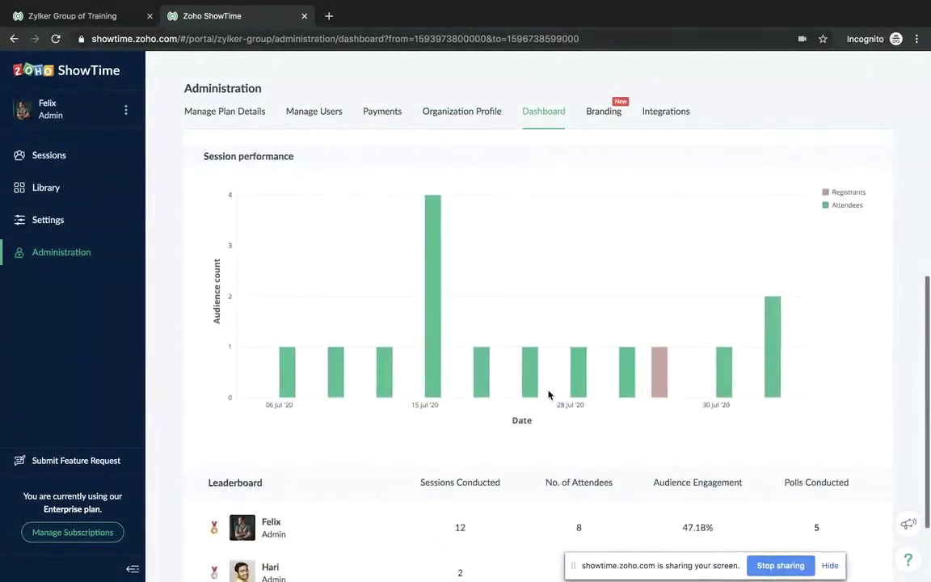
scroll(549, 395, down, 2)
scroll(483, 337, up, 5)
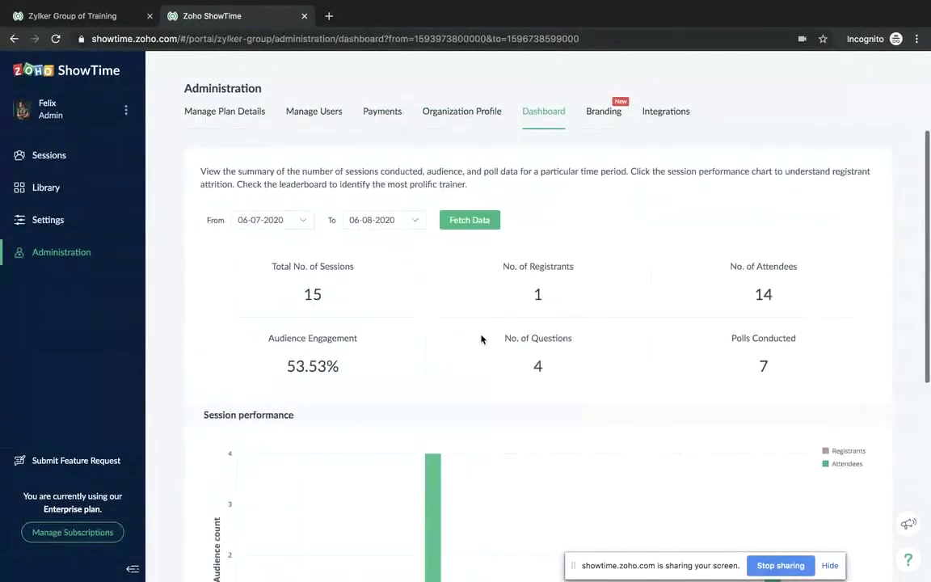
click(602, 113)
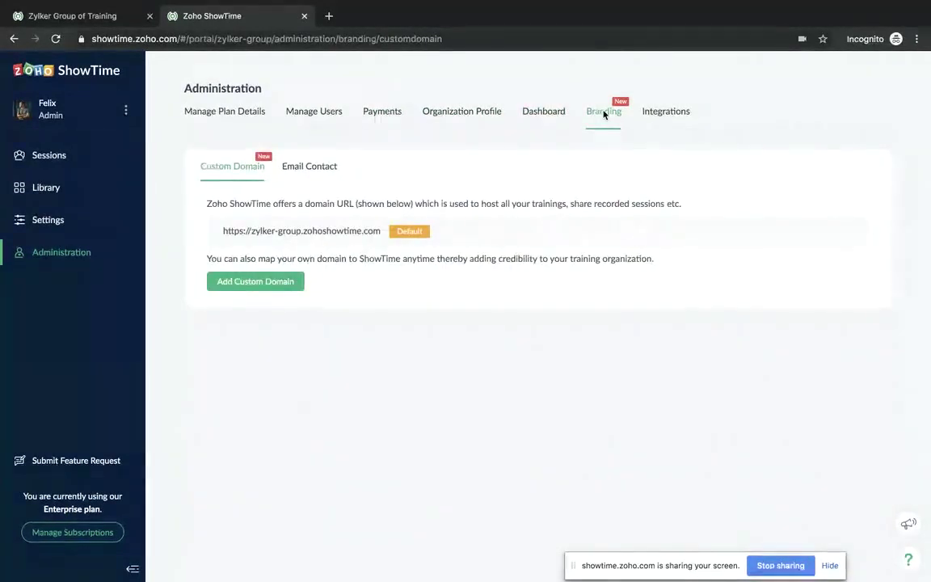
click(313, 168)
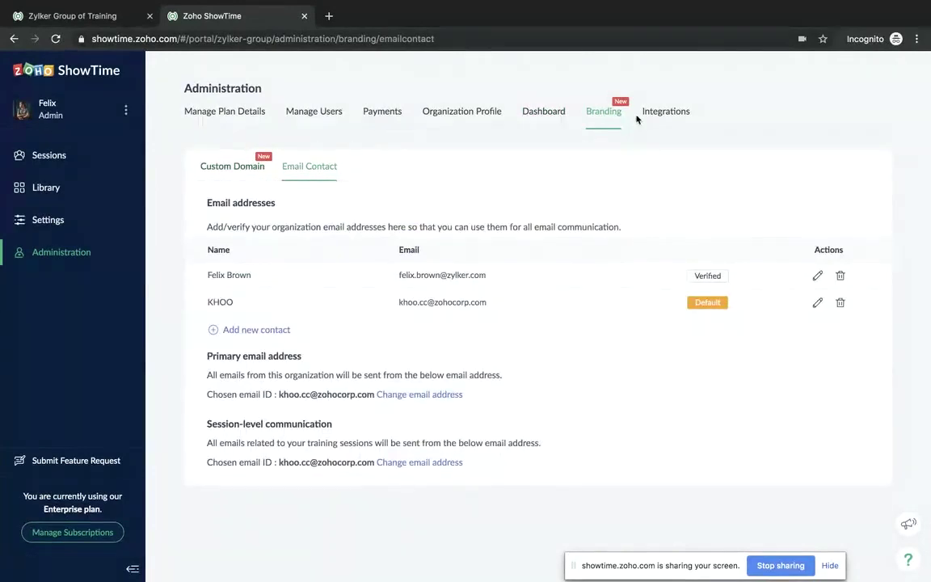
click(665, 113)
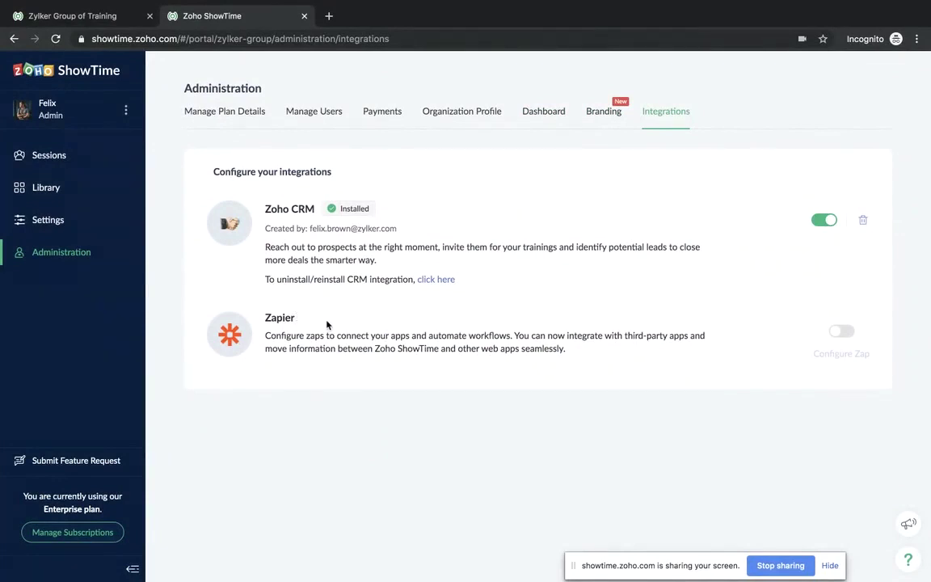
drag(580, 563, 405, 563)
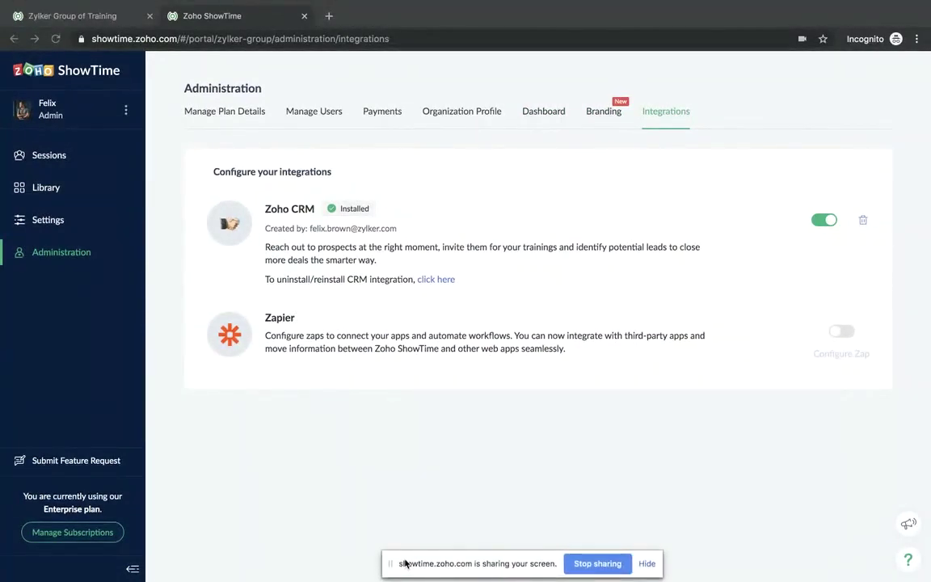